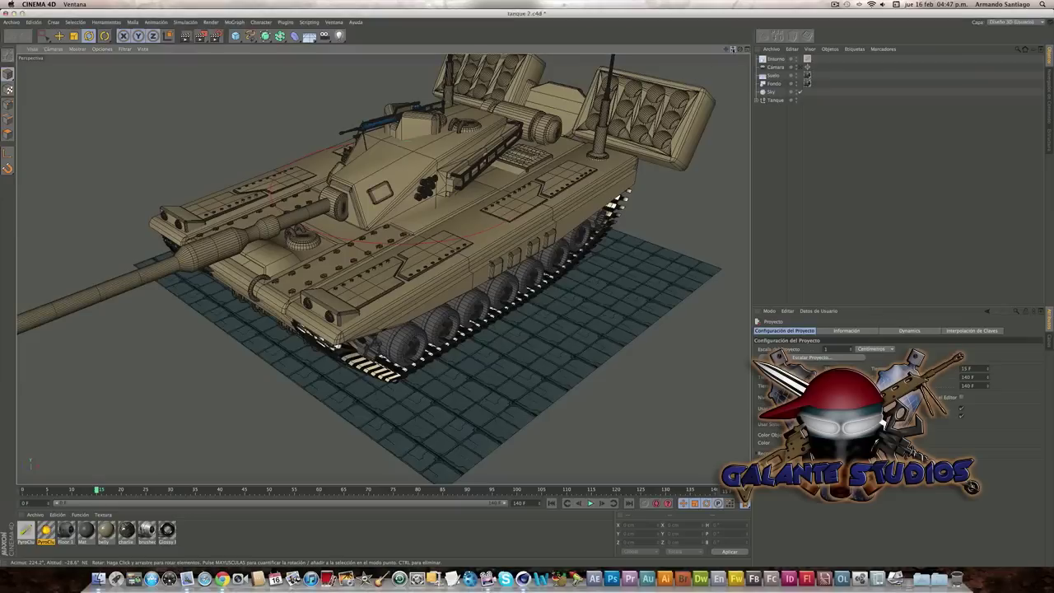
Orbit around the tank model and expand the Tanque group to show Cabina and Tanque
{"action": "left_click_drag", "start_coordinate": [737, 55], "coordinate": [26, 335]}
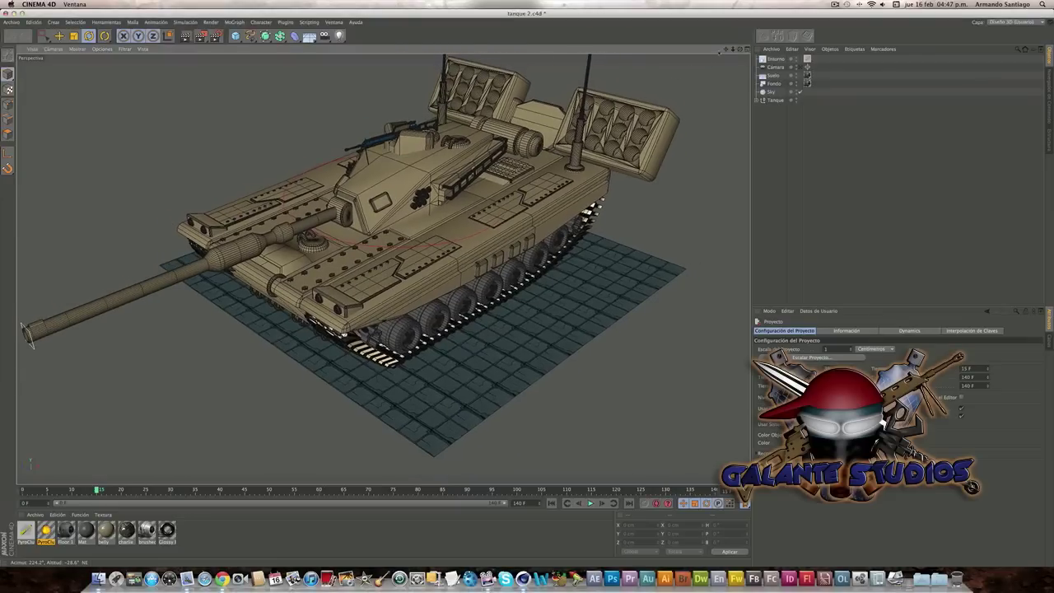
{"action": "left_click_drag", "start_coordinate": [726, 49], "coordinate": [460, 220]}
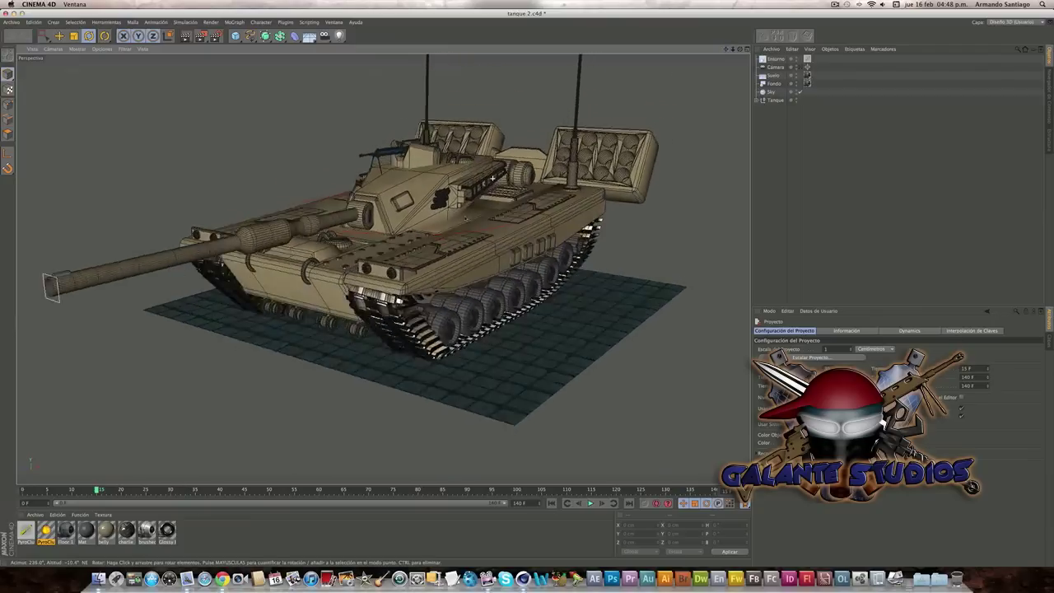
{"action": "left_click_drag", "start_coordinate": [461, 220], "coordinate": [763, 110]}
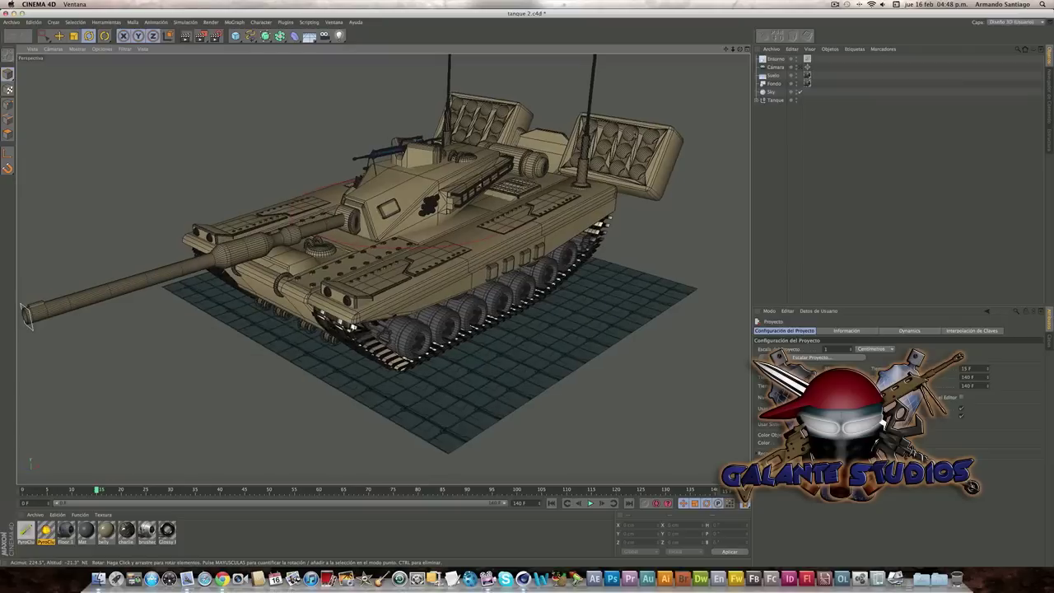
{"action": "left_click", "coordinate": [757, 99]}
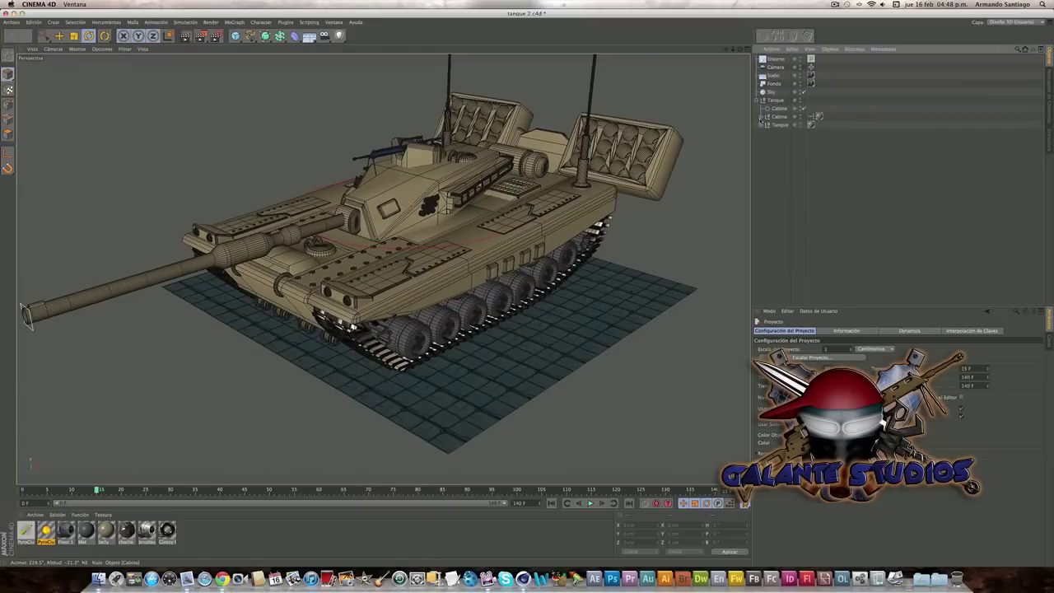
{"action": "left_click_drag", "start_coordinate": [557, 193], "coordinate": [531, 276], "text": "alt"}
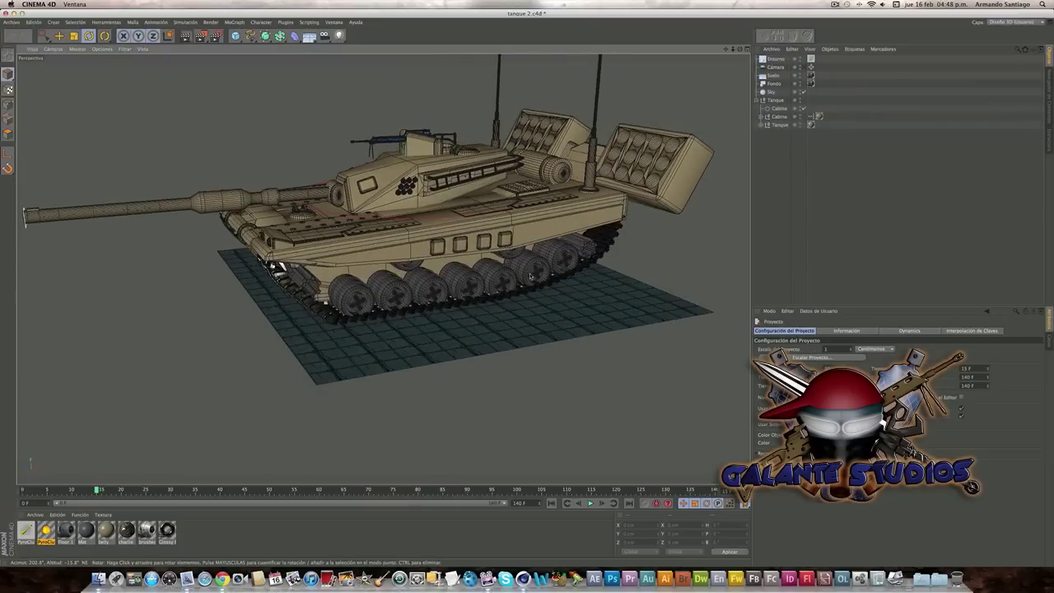
Zoom in and orbit to low side and front-left three-quarter views of the tank
{"action": "scroll", "coordinate": [531, 276], "scroll_direction": "up", "scroll_amount": 2}
{"action": "scroll", "coordinate": [542, 273], "scroll_direction": "up", "scroll_amount": 2}
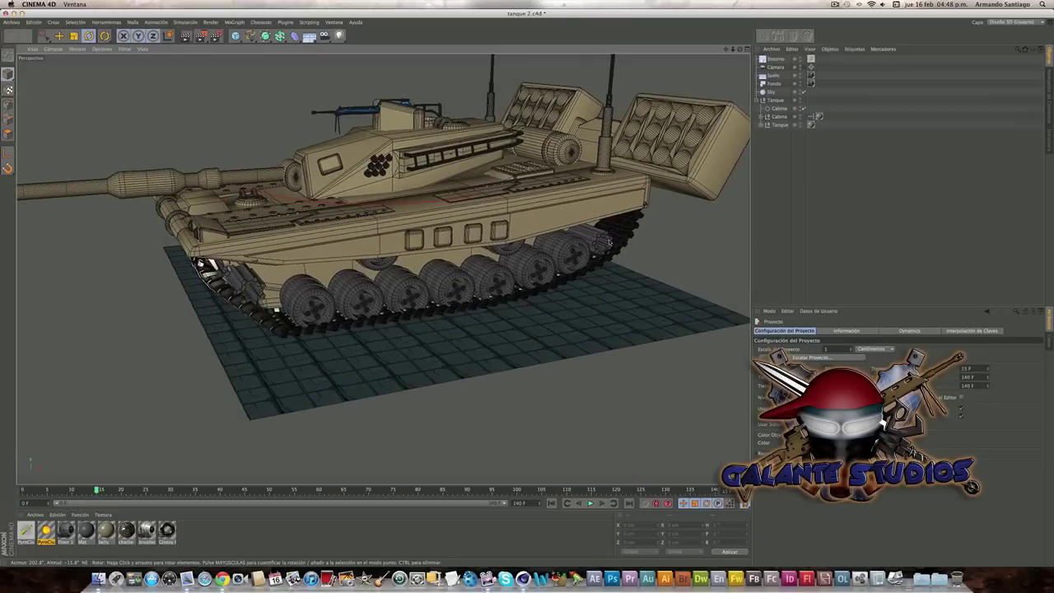
{"action": "left_click", "coordinate": [609, 240]}
{"action": "left_click_drag", "start_coordinate": [610, 240], "coordinate": [630, 230], "text": "alt"}
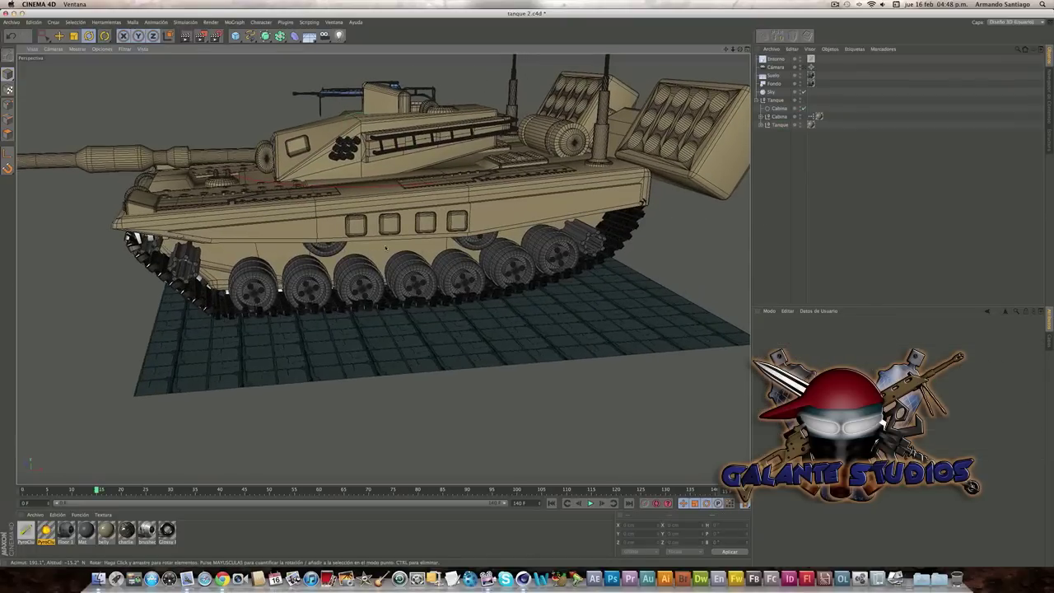
{"action": "mouse_move", "coordinate": [388, 252]}
{"action": "left_mouse_down", "text": "alt"}
{"action": "mouse_move", "coordinate": [383, 246]}
{"action": "mouse_move", "coordinate": [630, 88]}
{"action": "left_mouse_up", "text": "alt"}
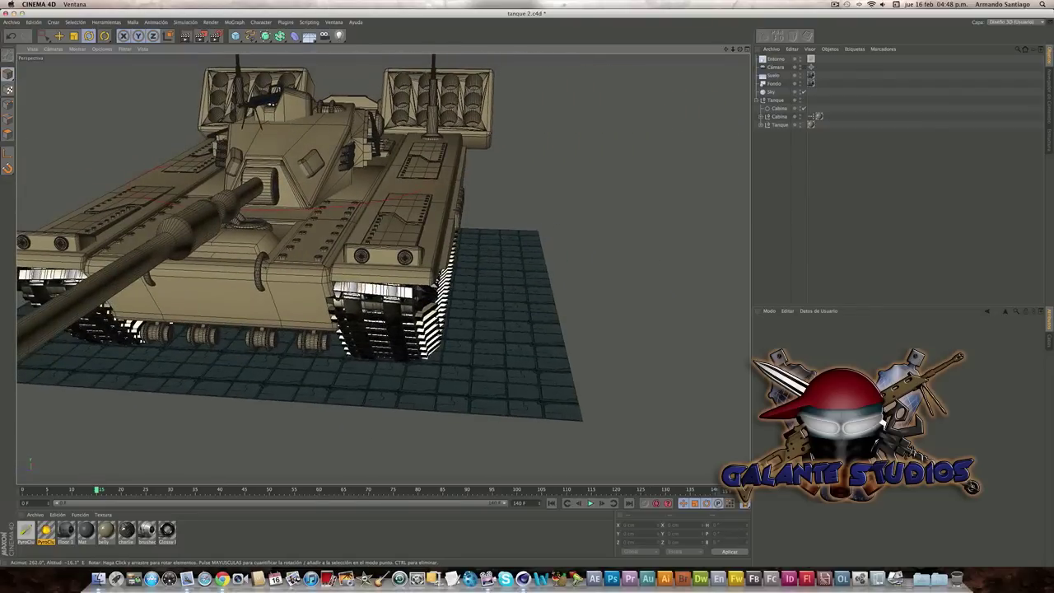
{"action": "mouse_move", "coordinate": [629, 88]}
{"action": "left_mouse_down", "text": "alt"}
{"action": "mouse_move", "coordinate": [384, 268]}
{"action": "mouse_move", "coordinate": [333, 240]}
{"action": "mouse_move", "coordinate": [511, 373]}
{"action": "left_mouse_up", "text": "alt"}
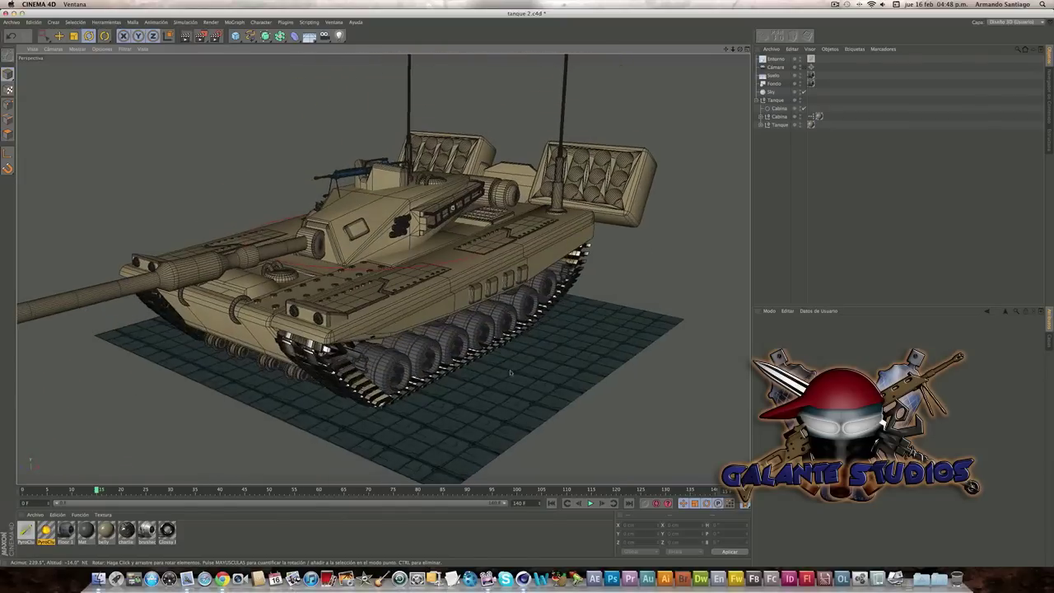
Play the tank animation, stop it, and settle on a front-left view
{"action": "left_click", "coordinate": [589, 503]}
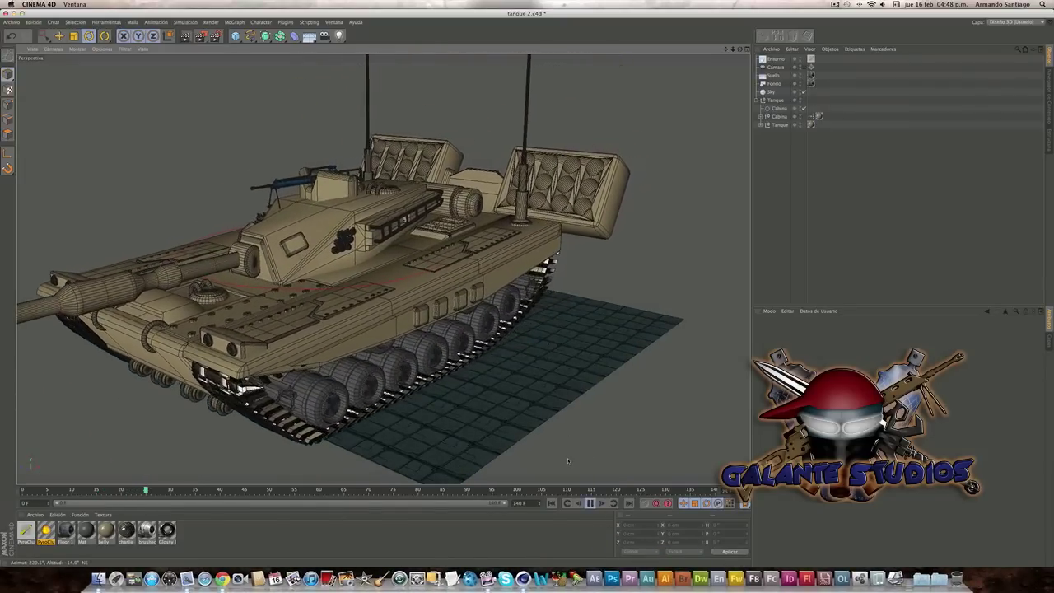
{"action": "left_click", "coordinate": [589, 503]}
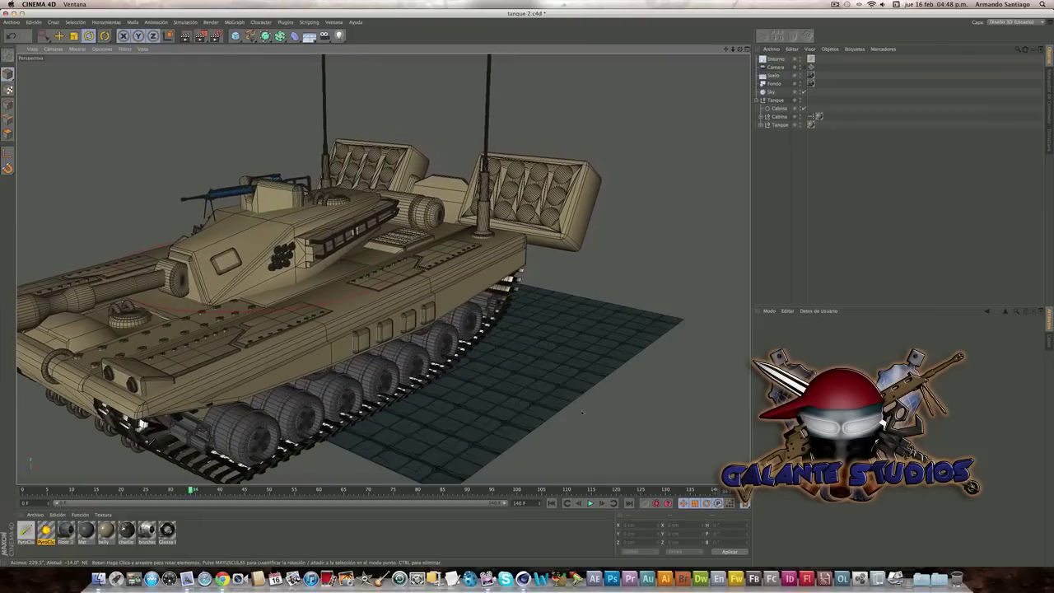
{"action": "left_click_drag", "start_coordinate": [732, 51], "coordinate": [738, 51]}
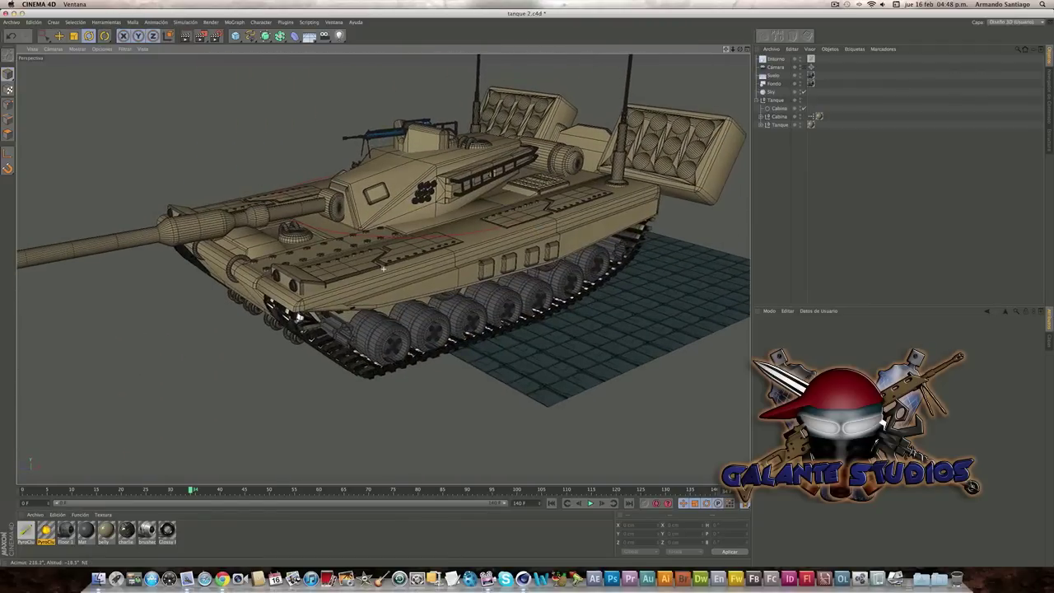
{"action": "left_click_drag", "start_coordinate": [732, 51], "coordinate": [734, 50]}
{"action": "left_click", "coordinate": [9, 22]}
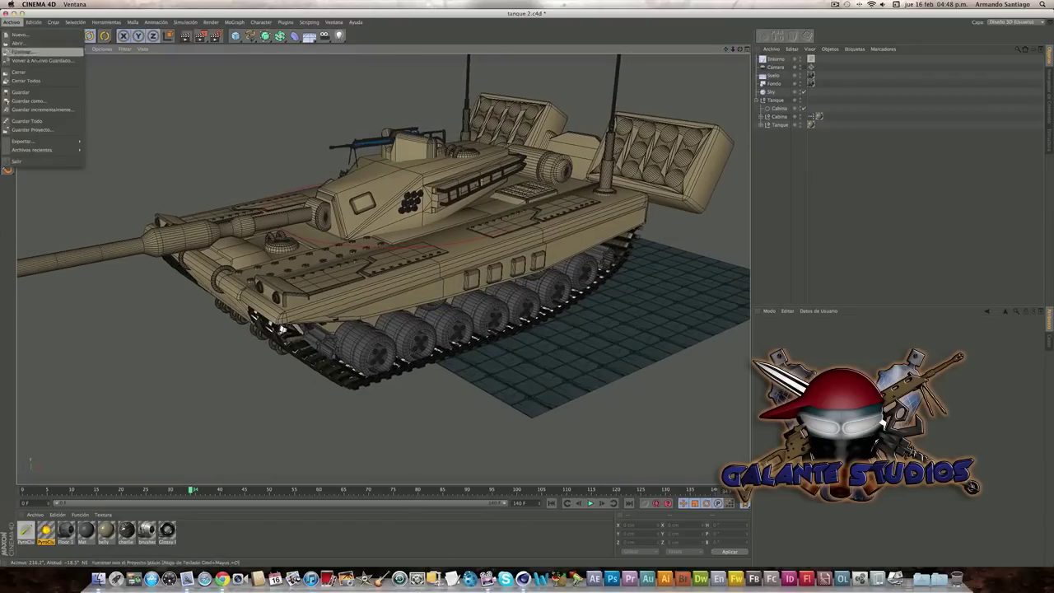
Switch to the tuto hummer.c4d document and deselect the yellow wheels
{"action": "left_click", "coordinate": [334, 22]}
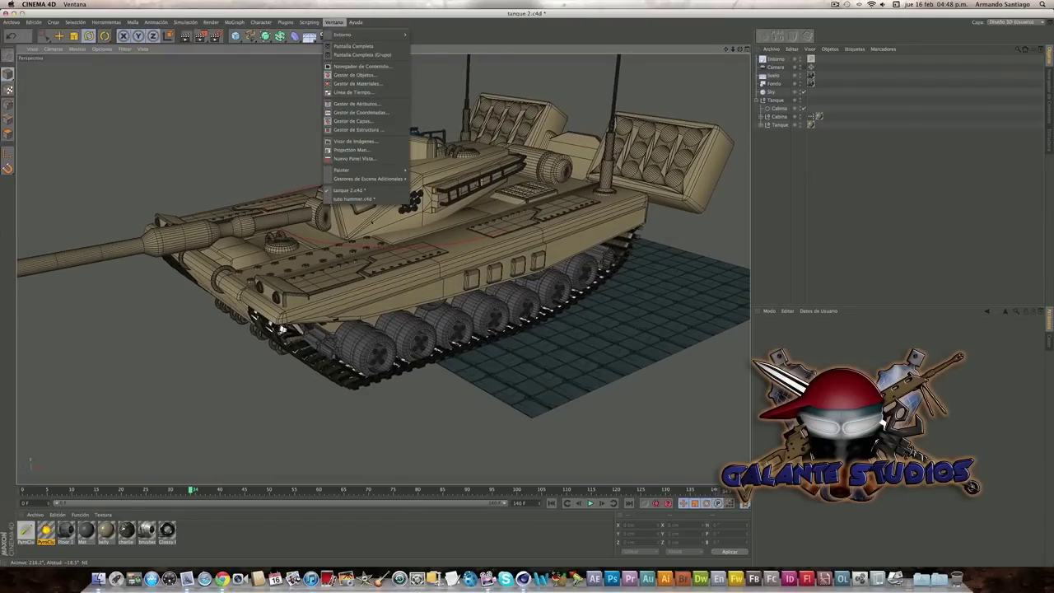
{"action": "left_click", "coordinate": [373, 200]}
{"action": "mouse_move", "coordinate": [495, 223]}
{"action": "left_mouse_down", "text": "alt"}
{"action": "mouse_move", "coordinate": [428, 230]}
{"action": "mouse_move", "coordinate": [472, 206]}
{"action": "left_mouse_up", "text": "alt"}
{"action": "left_click", "coordinate": [717, 71]}
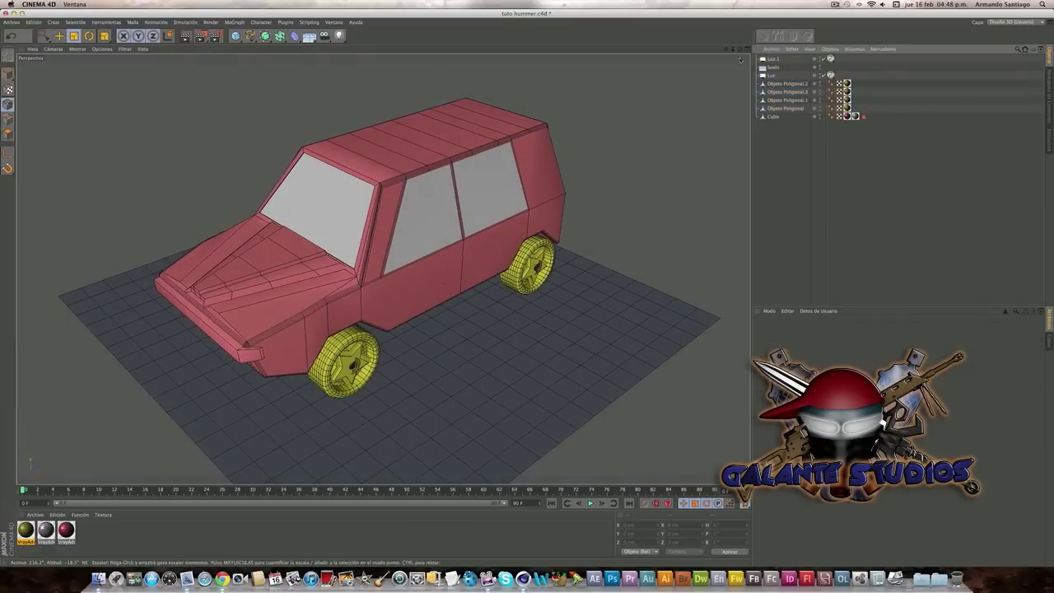
{"action": "left_click_drag", "start_coordinate": [383, 270], "coordinate": [472, 208], "text": "alt"}
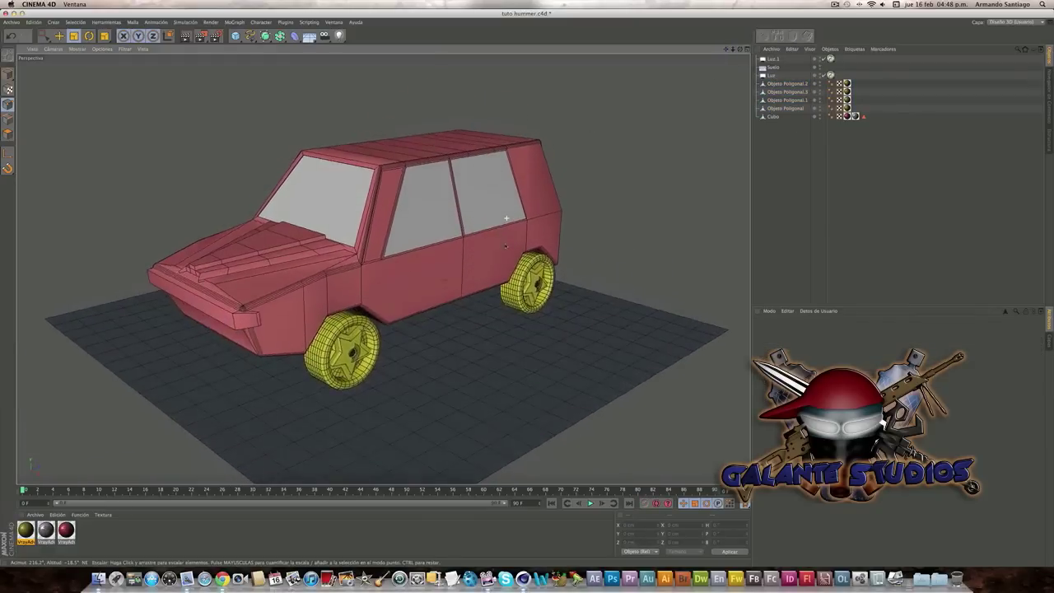
{"action": "left_click", "coordinate": [250, 37]}
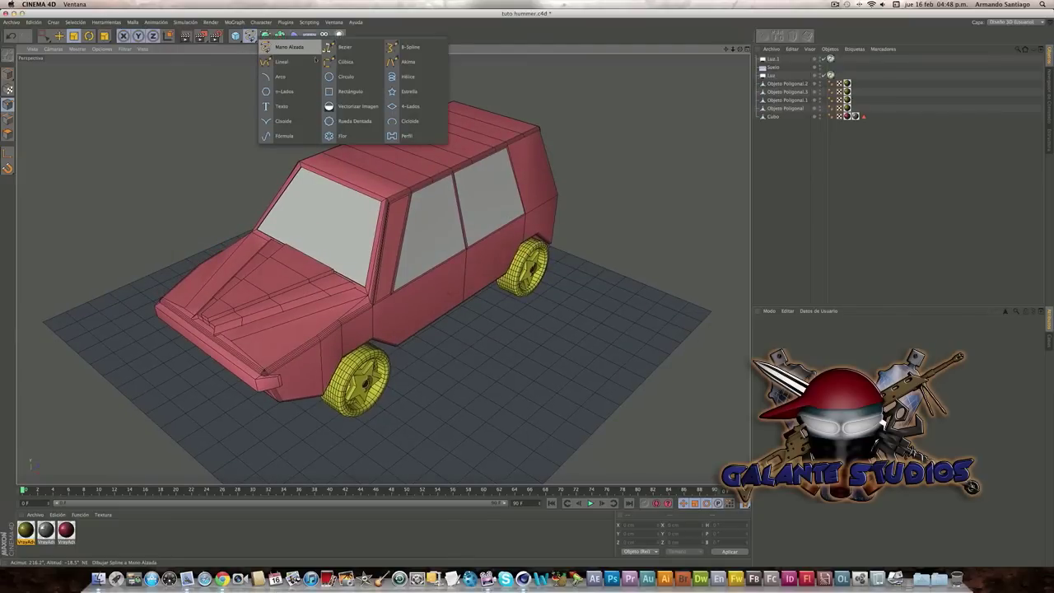
Create a 400 × 400 cm Rectángulo spline and show its object properties
{"action": "left_click", "coordinate": [344, 92]}
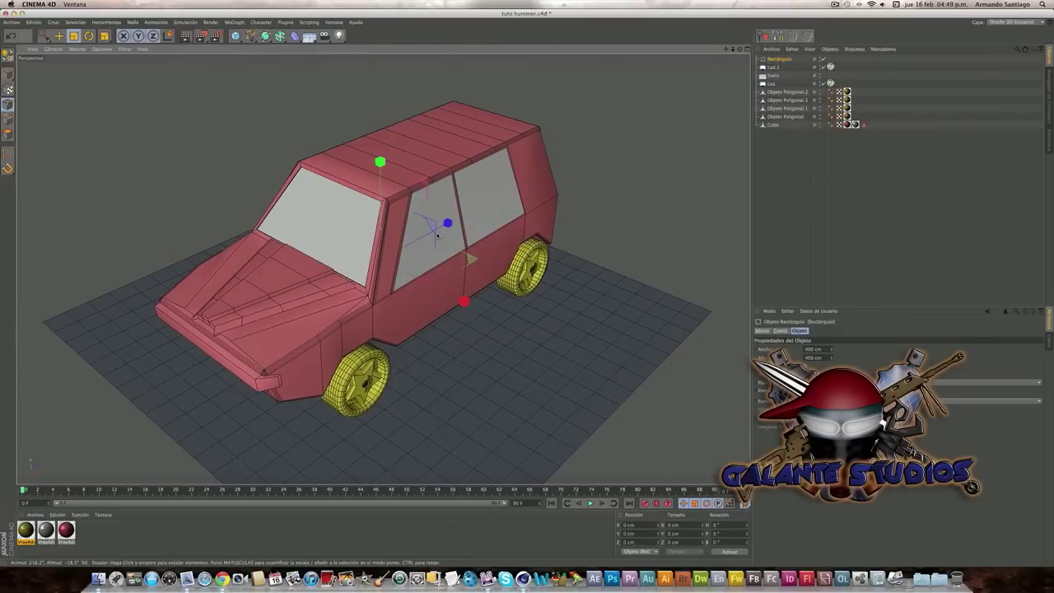
{"action": "key", "text": "e"}
{"action": "left_click", "coordinate": [779, 58]}
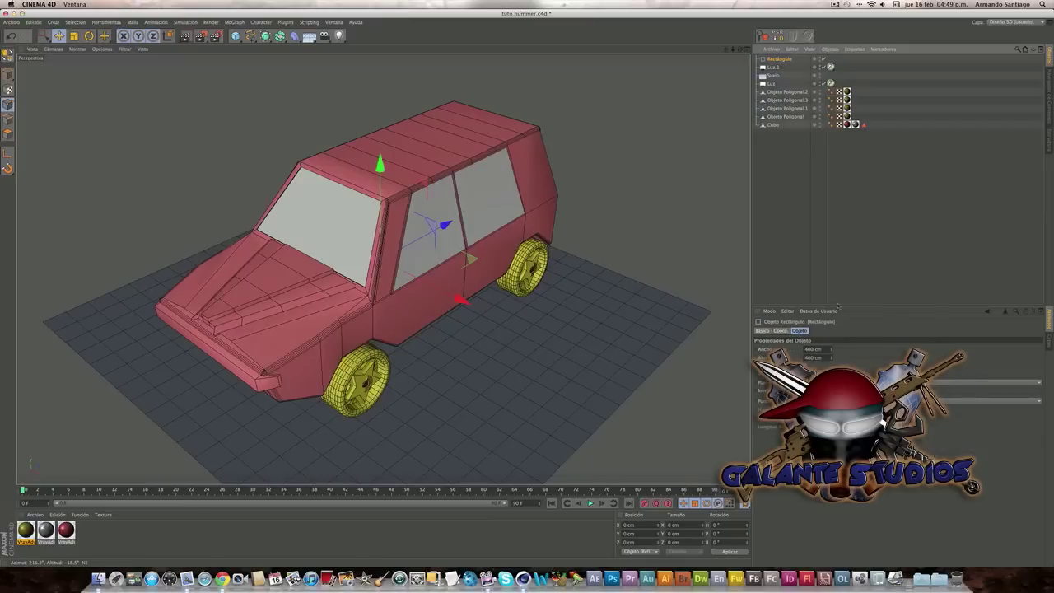
{"action": "left_click", "coordinate": [987, 407]}
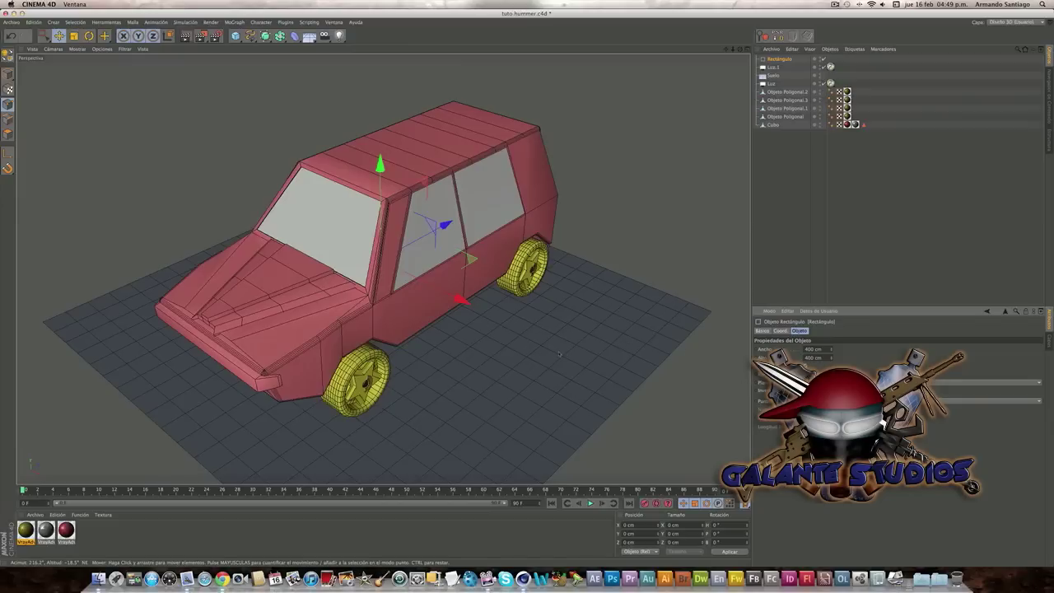
Make the rectangle editable and scale it to about 1014.76 × 2153.948 cm around the car
{"action": "key", "text": "c"}
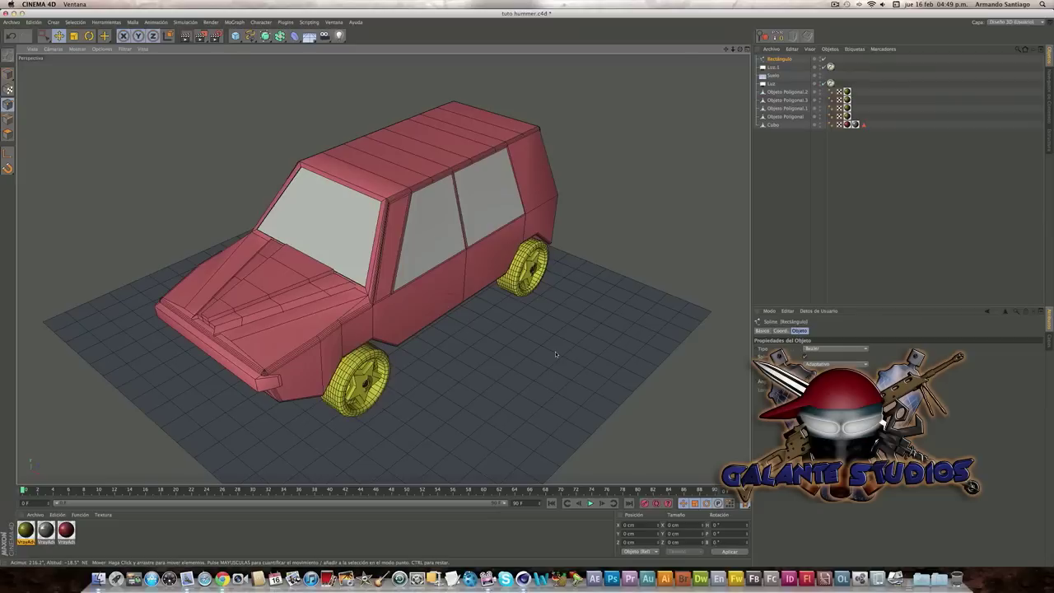
{"action": "key", "text": "t"}
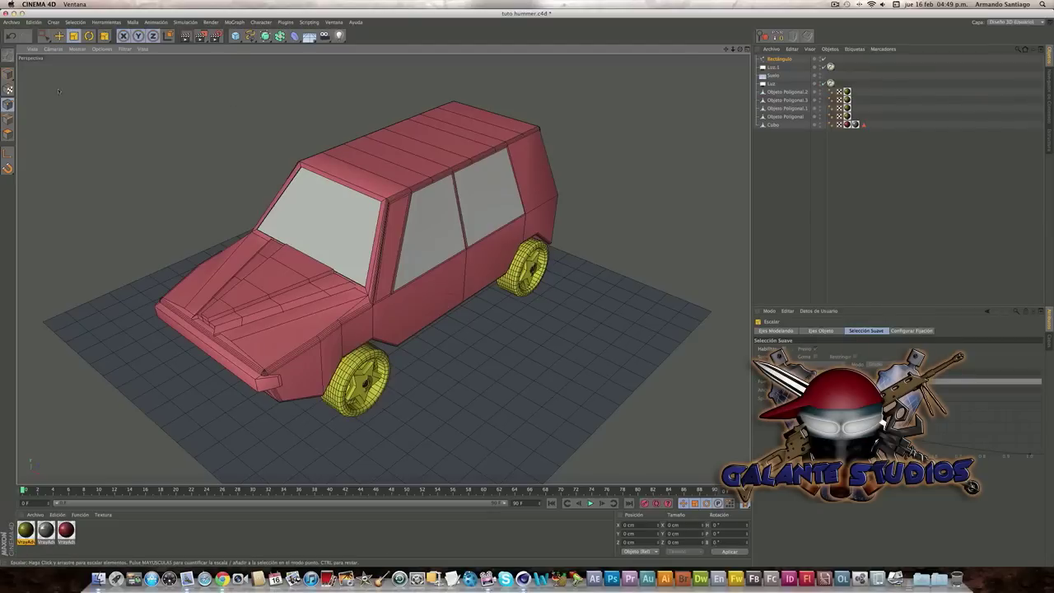
{"action": "left_click_drag", "start_coordinate": [345, 247], "coordinate": [449, 231]}
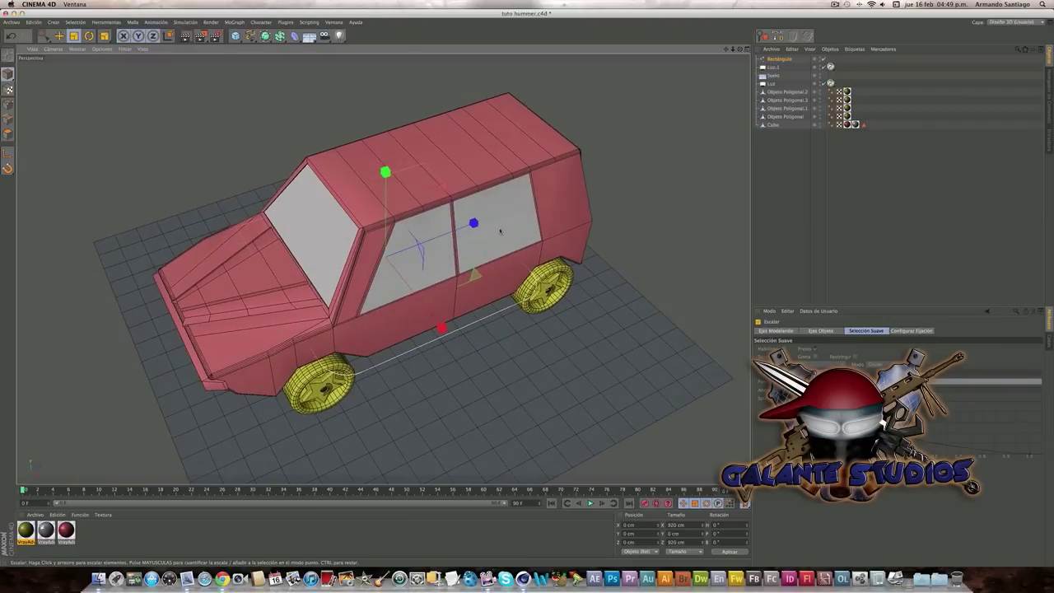
{"action": "mouse_move", "coordinate": [473, 223]}
{"action": "left_mouse_down"}
{"action": "mouse_move", "coordinate": [574, 181]}
{"action": "mouse_move", "coordinate": [575, 206]}
{"action": "mouse_move", "coordinate": [436, 247]}
{"action": "mouse_move", "coordinate": [448, 239]}
{"action": "mouse_move", "coordinate": [647, 337]}
{"action": "mouse_move", "coordinate": [627, 328]}
{"action": "mouse_move", "coordinate": [576, 387]}
{"action": "mouse_move", "coordinate": [461, 272]}
{"action": "mouse_move", "coordinate": [445, 280]}
{"action": "mouse_move", "coordinate": [383, 268]}
{"action": "left_mouse_up"}
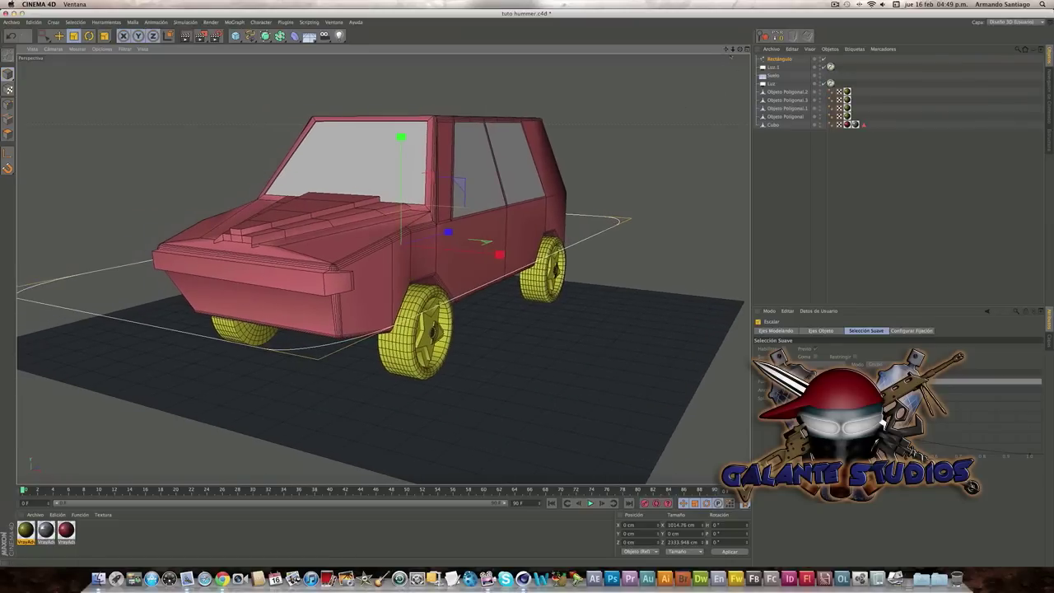
{"action": "mouse_move", "coordinate": [449, 220]}
{"action": "left_mouse_down", "text": "alt"}
{"action": "mouse_move", "coordinate": [486, 244]}
{"action": "mouse_move", "coordinate": [452, 284]}
{"action": "left_mouse_up", "text": "alt"}
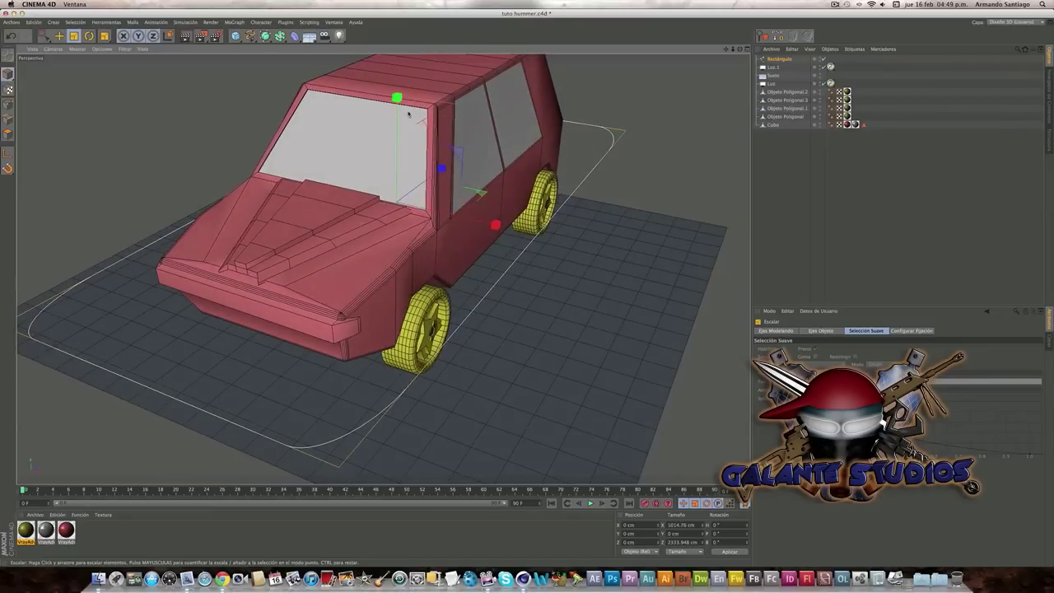
{"action": "key", "text": "e"}
{"action": "left_click", "coordinate": [420, 329]}
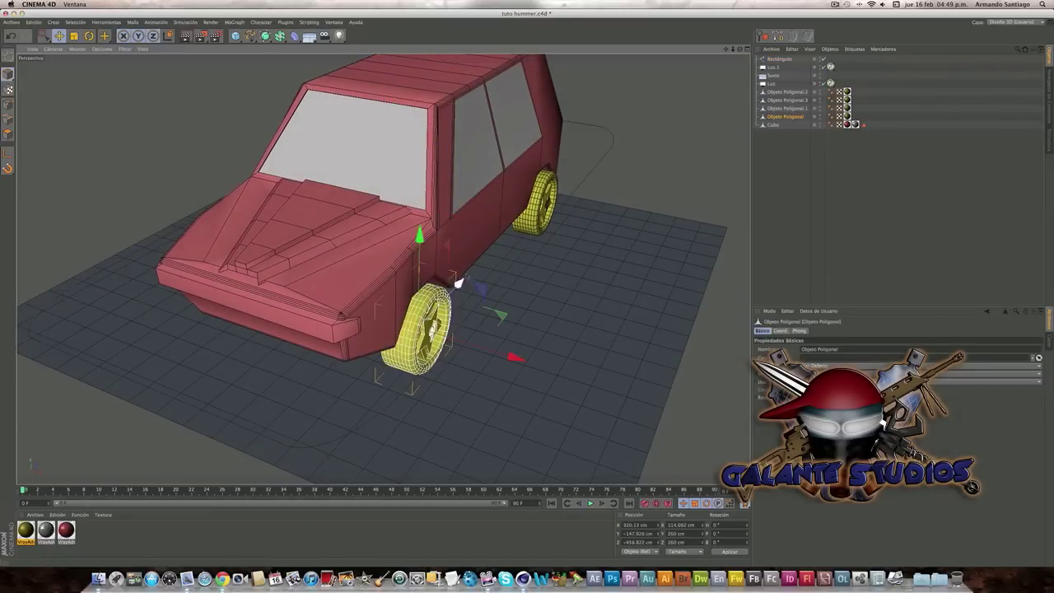
Select the car parts from Objeto Poligonal.2 through Cubo
{"action": "left_click", "coordinate": [552, 210]}
{"action": "left_click_drag", "start_coordinate": [552, 210], "coordinate": [166, 289], "text": "alt"}
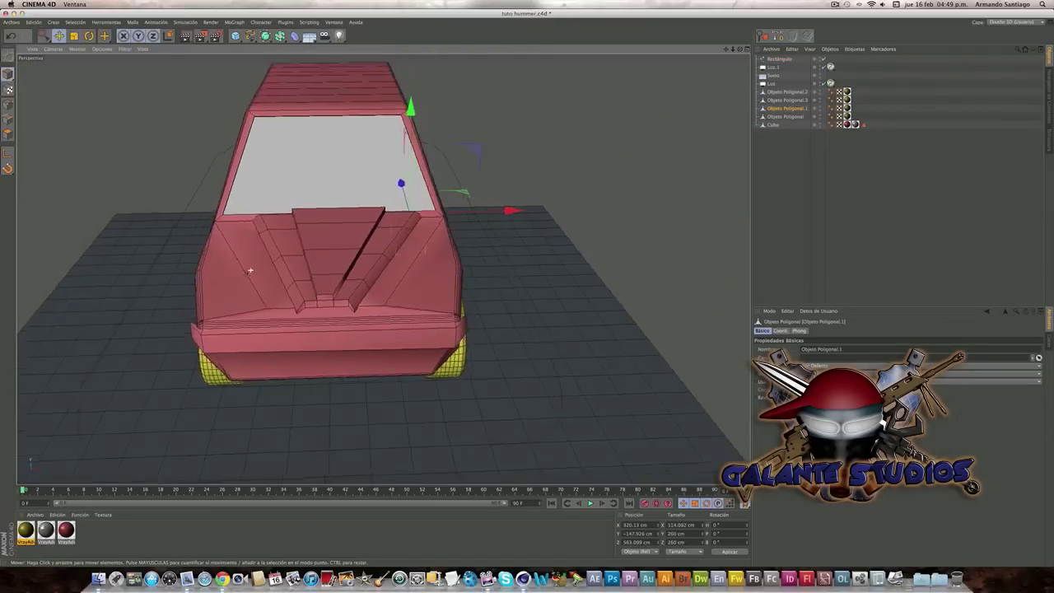
{"action": "left_click", "coordinate": [113, 321]}
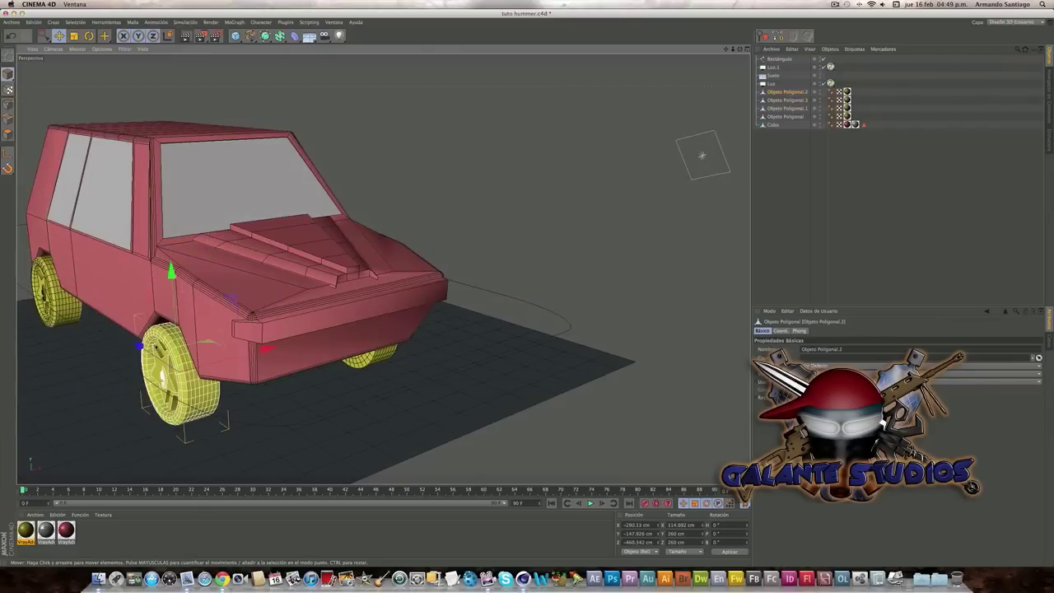
{"action": "left_click_drag", "start_coordinate": [168, 354], "coordinate": [383, 268], "text": "alt"}
{"action": "middle_click_drag", "start_coordinate": [383, 269], "coordinate": [325, 227], "text": "alt"}
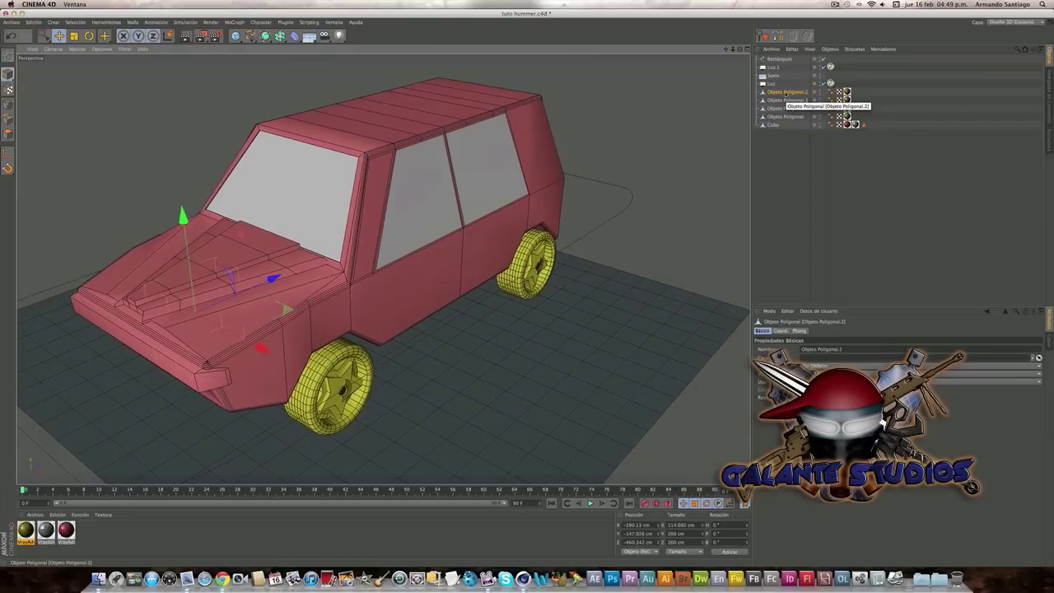
{"action": "left_click", "coordinate": [774, 124], "text": "shift"}
{"action": "mouse_move", "coordinate": [534, 189]}
{"action": "left_mouse_down", "text": "alt"}
{"action": "mouse_move", "coordinate": [562, 173]}
{"action": "mouse_move", "coordinate": [541, 184]}
{"action": "left_mouse_up", "text": "alt"}
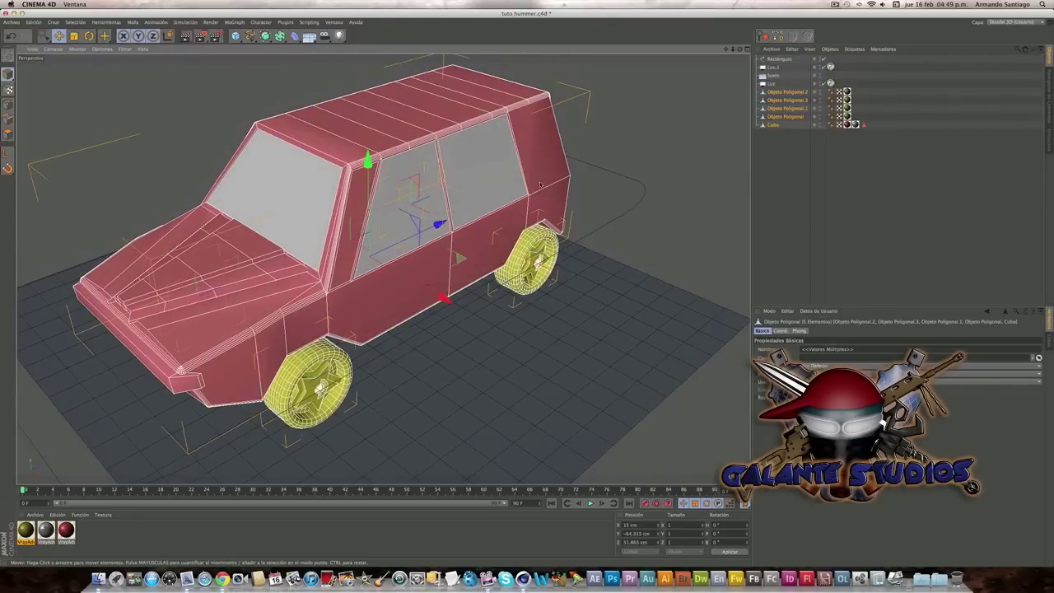
Group the selected parts under a new null named 'Hummer' and expand it
{"action": "key", "text": "alt+g"}
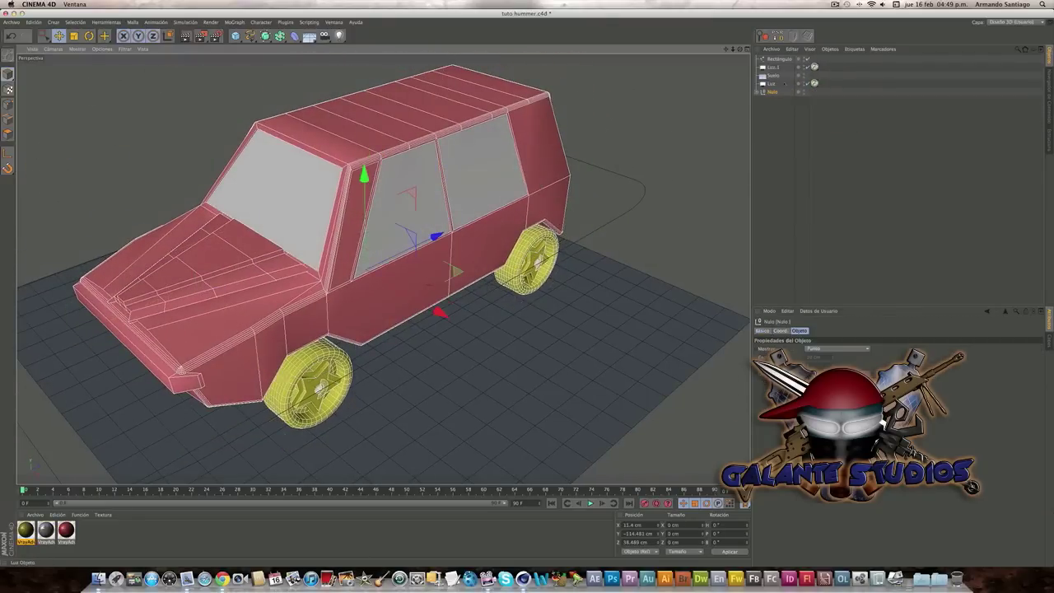
{"action": "double_click", "coordinate": [773, 91]}
{"action": "type", "text": "Humm"}
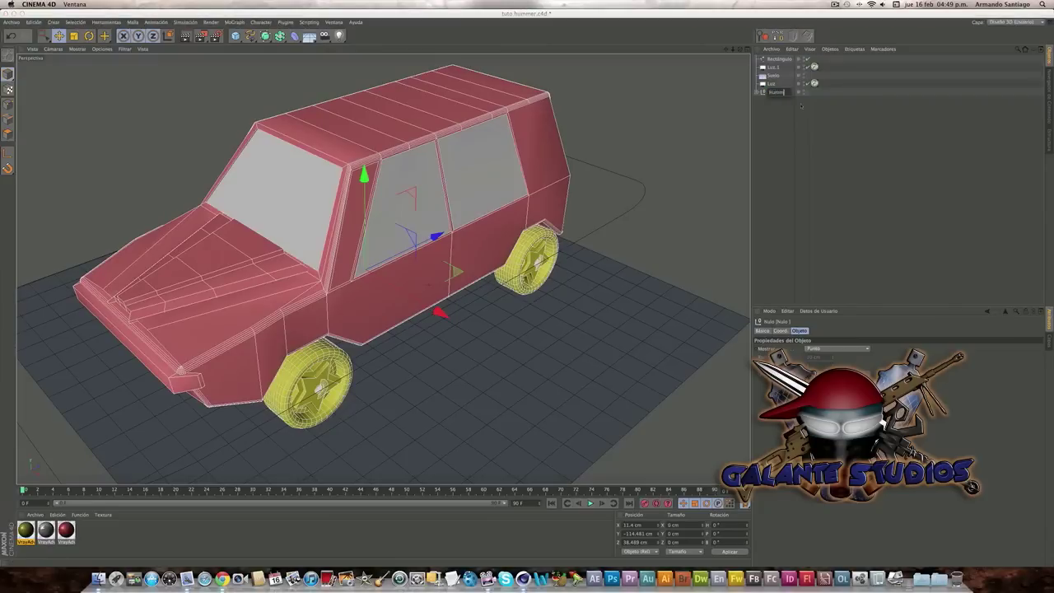
{"action": "type", "text": "er"}
{"action": "key", "text": "Return"}
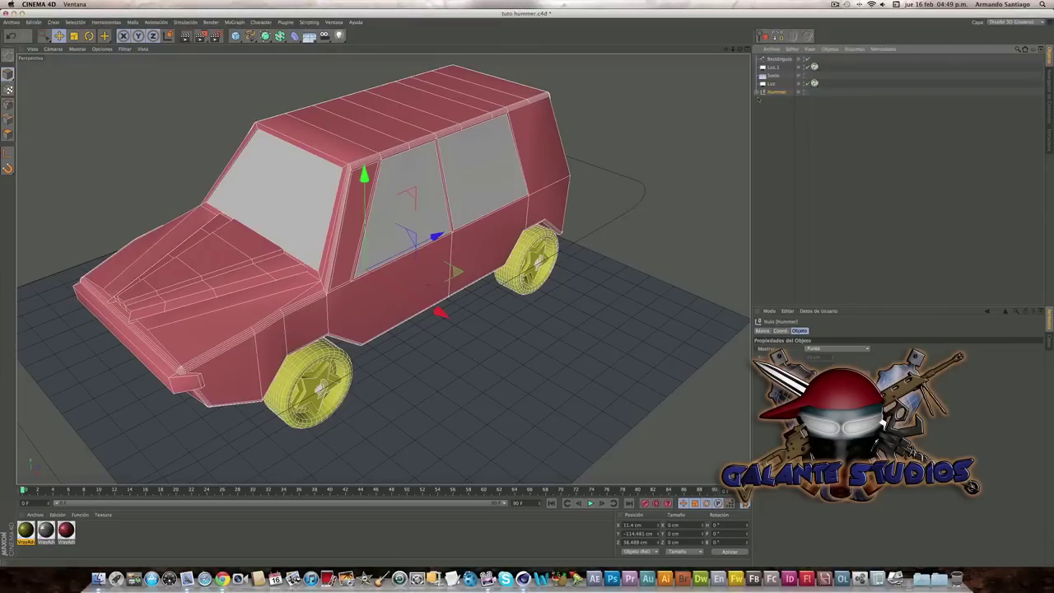
{"action": "left_click", "coordinate": [757, 92]}
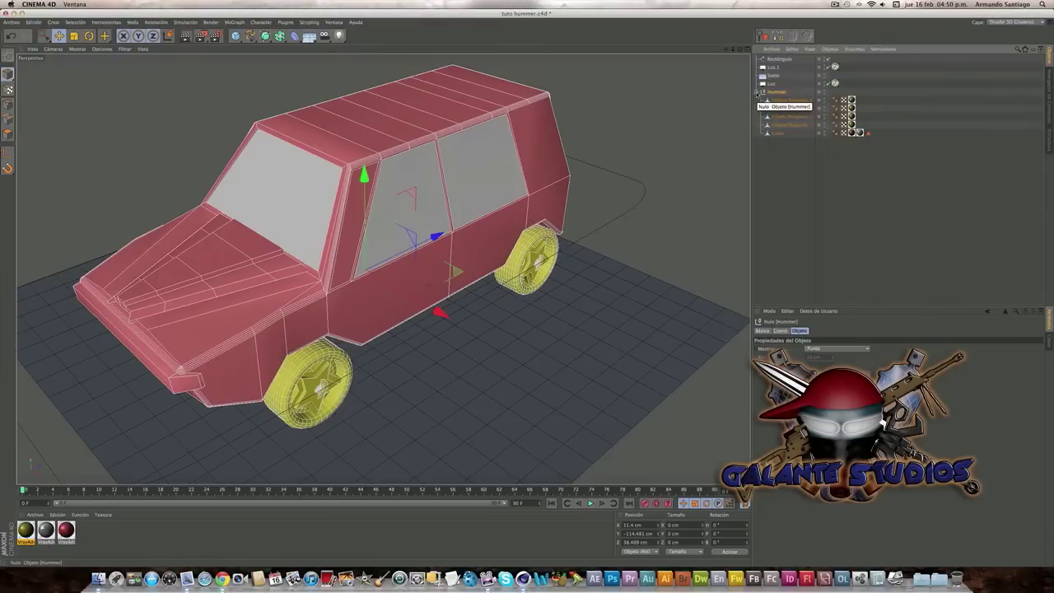
{"action": "left_click", "coordinate": [778, 60]}
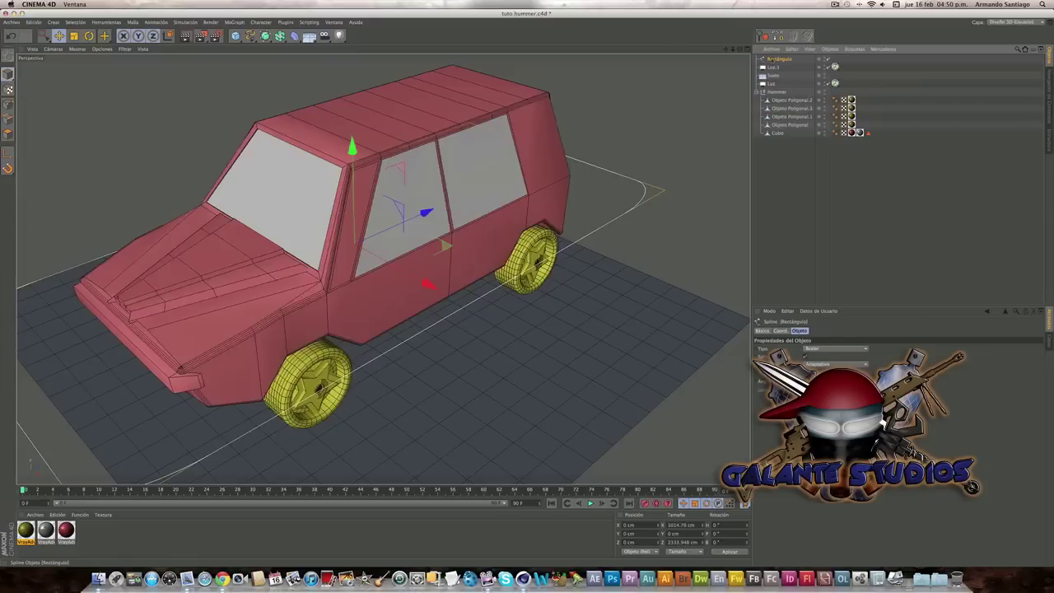
Rename the Rectángulo spline to 'Control' in the Object Manager
{"action": "left_click_drag", "start_coordinate": [745, 49], "coordinate": [699, 85]}
{"action": "double_click", "coordinate": [778, 59]}
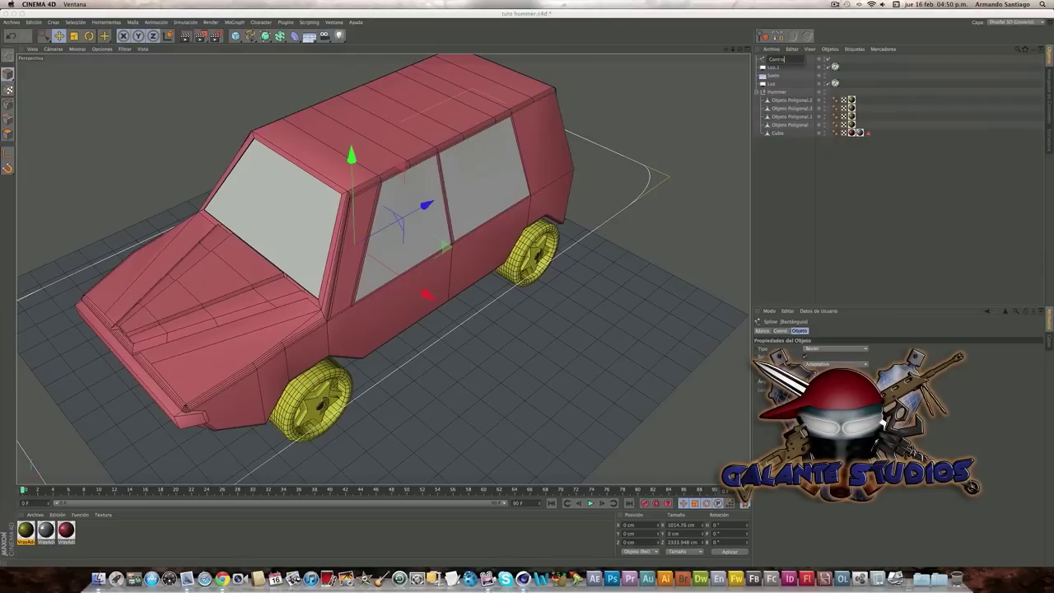
{"action": "type", "text": "l"}
{"action": "key", "text": "Return"}
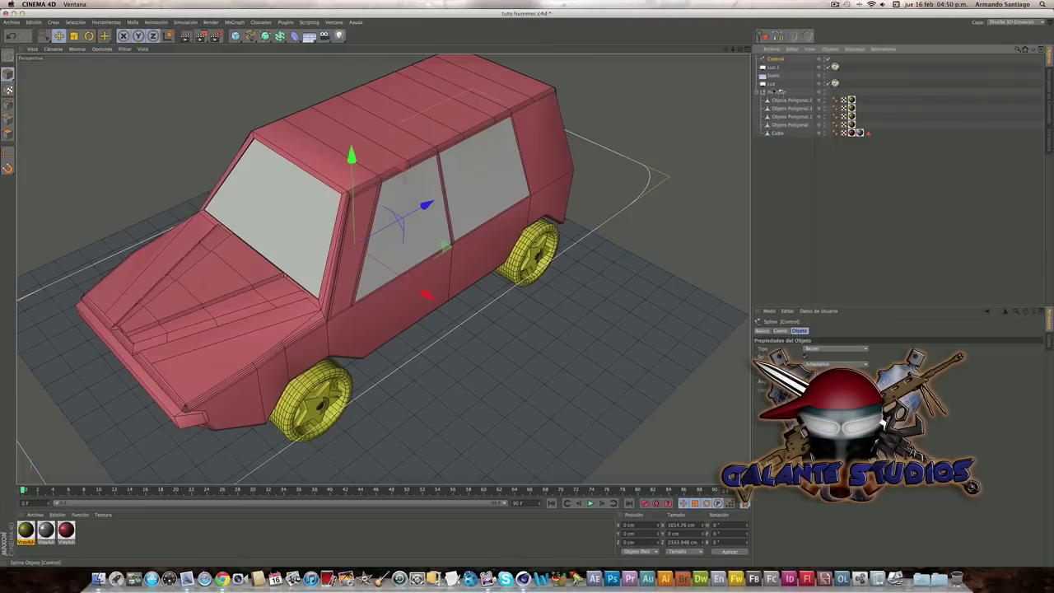
{"action": "mouse_move", "coordinate": [510, 206]}
{"action": "left_mouse_down", "text": "alt"}
{"action": "mouse_move", "coordinate": [538, 203]}
{"action": "mouse_move", "coordinate": [474, 283]}
{"action": "mouse_move", "coordinate": [492, 309]}
{"action": "mouse_move", "coordinate": [567, 243]}
{"action": "left_mouse_up", "text": "alt"}
{"action": "left_click", "coordinate": [475, 285]}
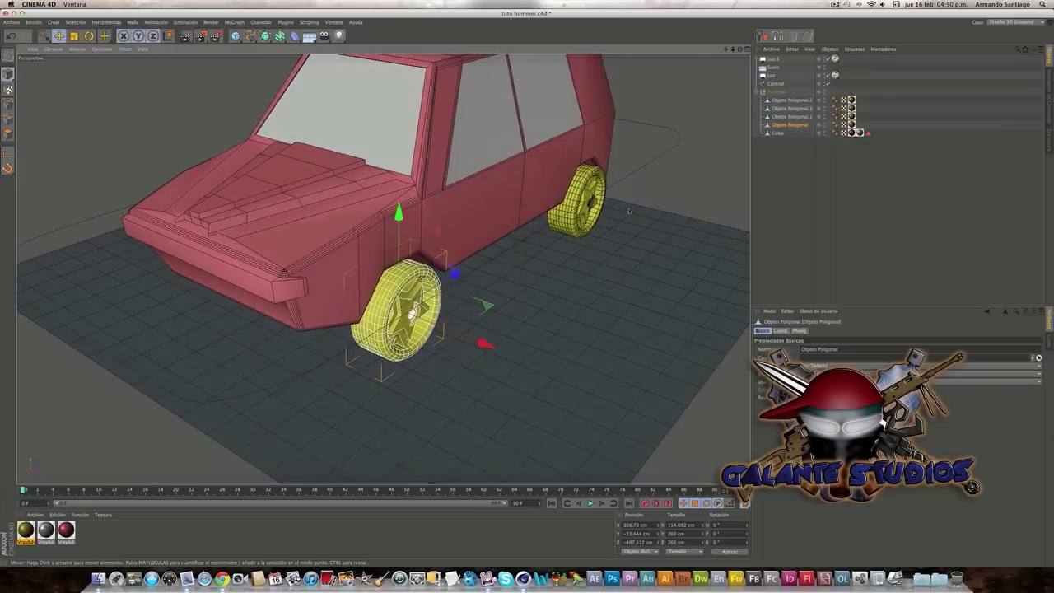
Add an XPresso tag to the front wheel and enlarge the XPresso editor window
{"action": "right_click", "coordinate": [800, 126]}
{"action": "mouse_move", "coordinate": [835, 130]}
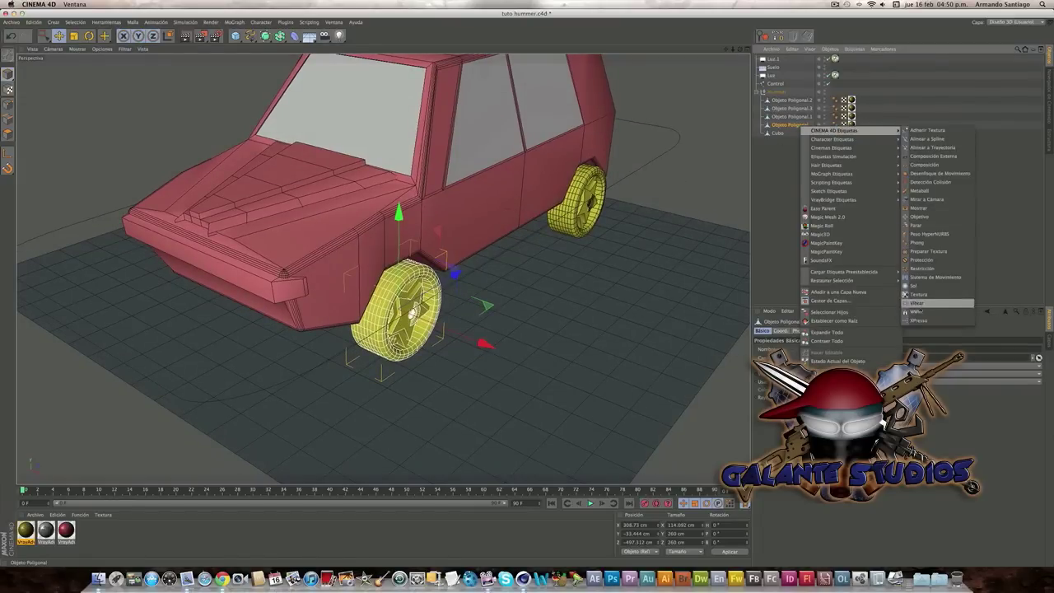
{"action": "left_click", "coordinate": [919, 320]}
{"action": "left_click_drag", "start_coordinate": [247, 58], "coordinate": [306, 110]}
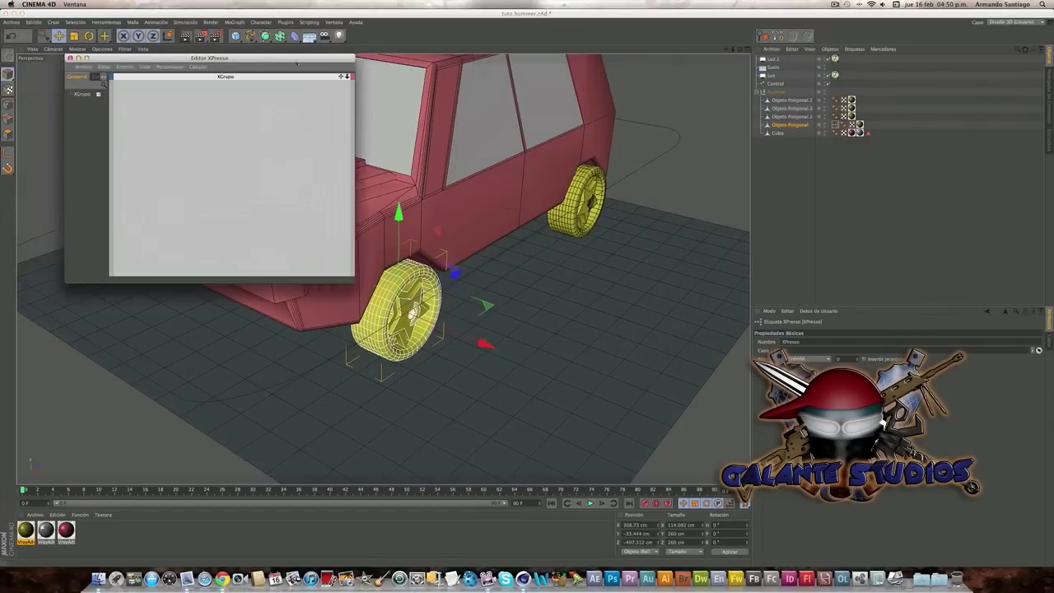
{"action": "left_click_drag", "start_coordinate": [381, 334], "coordinate": [489, 328]}
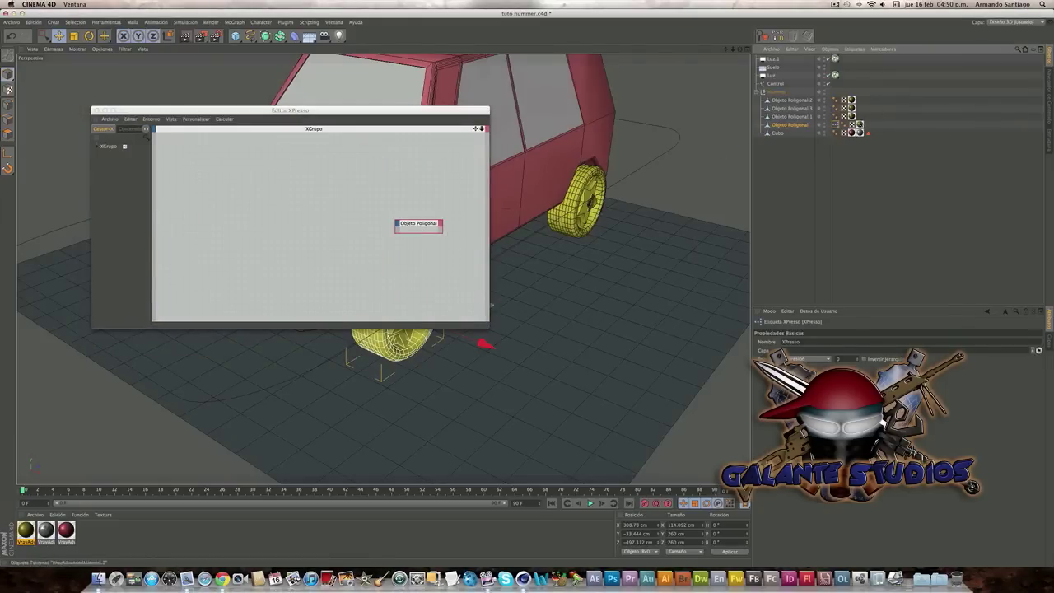
Rename the wheel 'Llanta', drop Control into the XPresso graph, and close the editor
{"action": "left_click", "coordinate": [796, 125]}
{"action": "type", "text": "Llanta"}
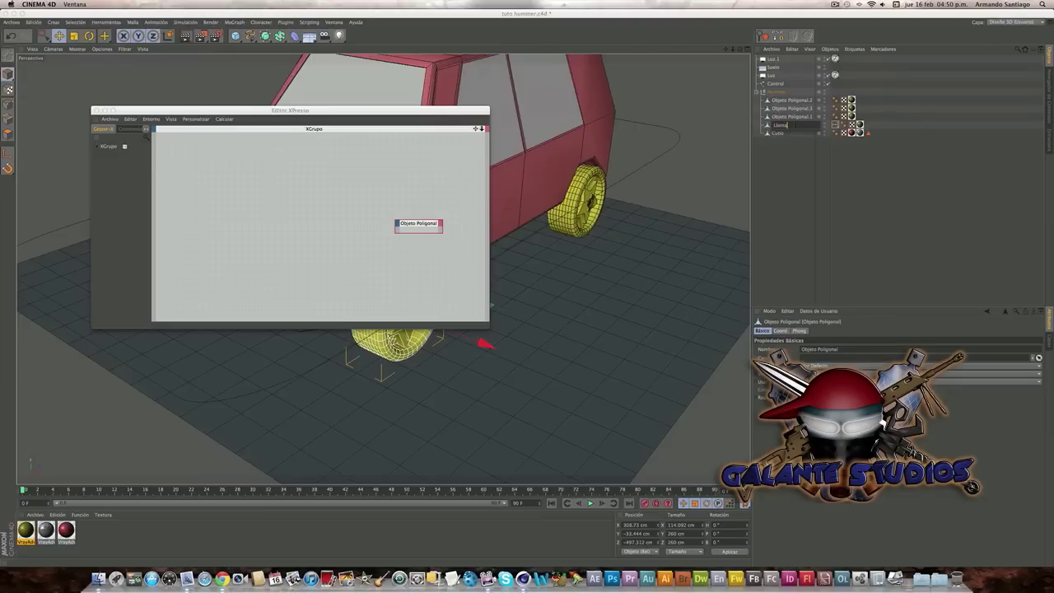
{"action": "key", "text": "Return"}
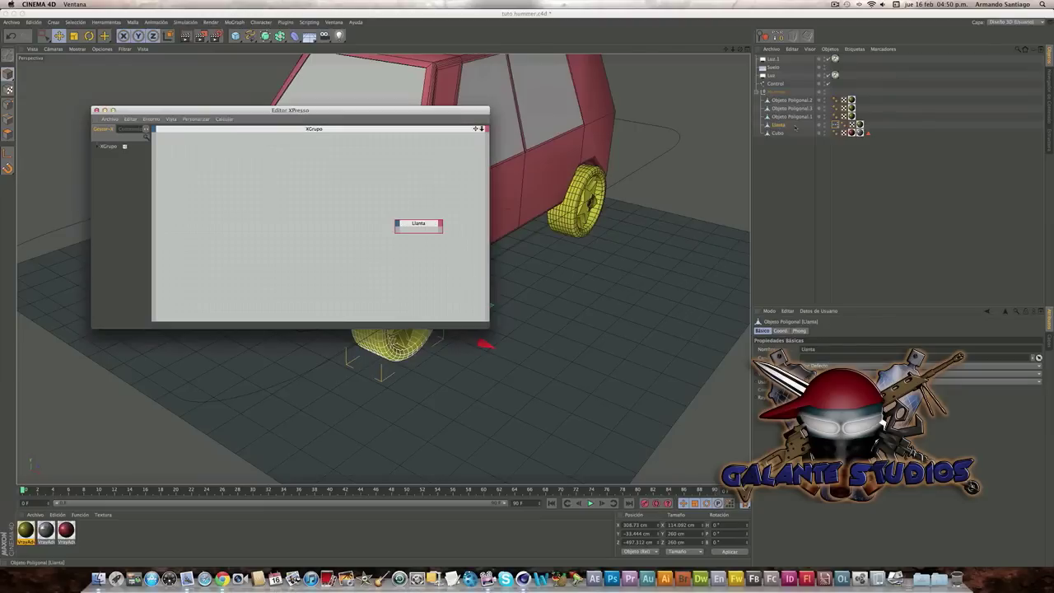
{"action": "left_click_drag", "start_coordinate": [775, 84], "coordinate": [748, 107]}
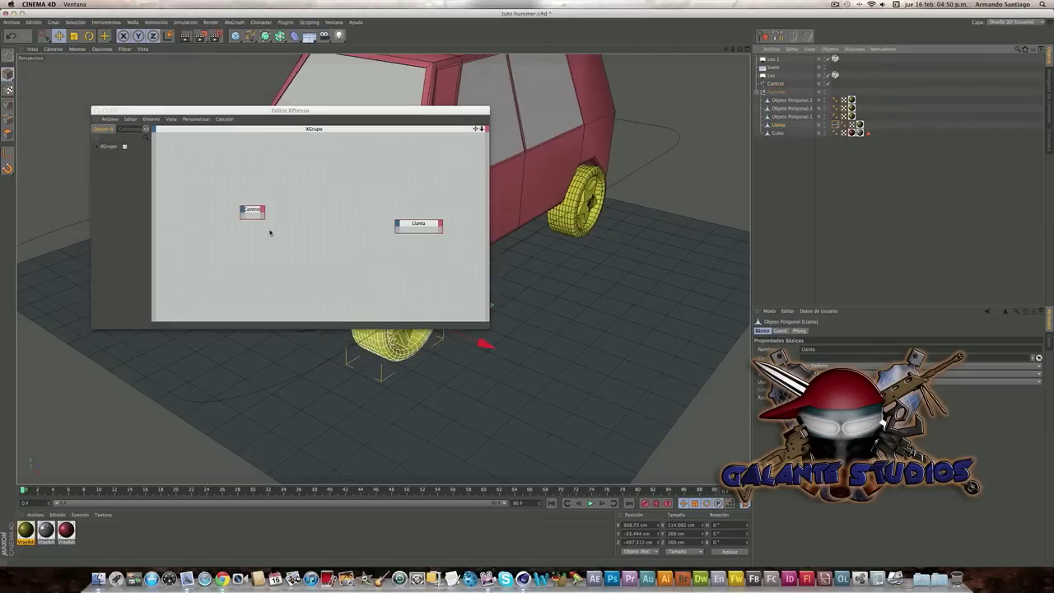
{"action": "left_click_drag", "start_coordinate": [264, 221], "coordinate": [265, 220]}
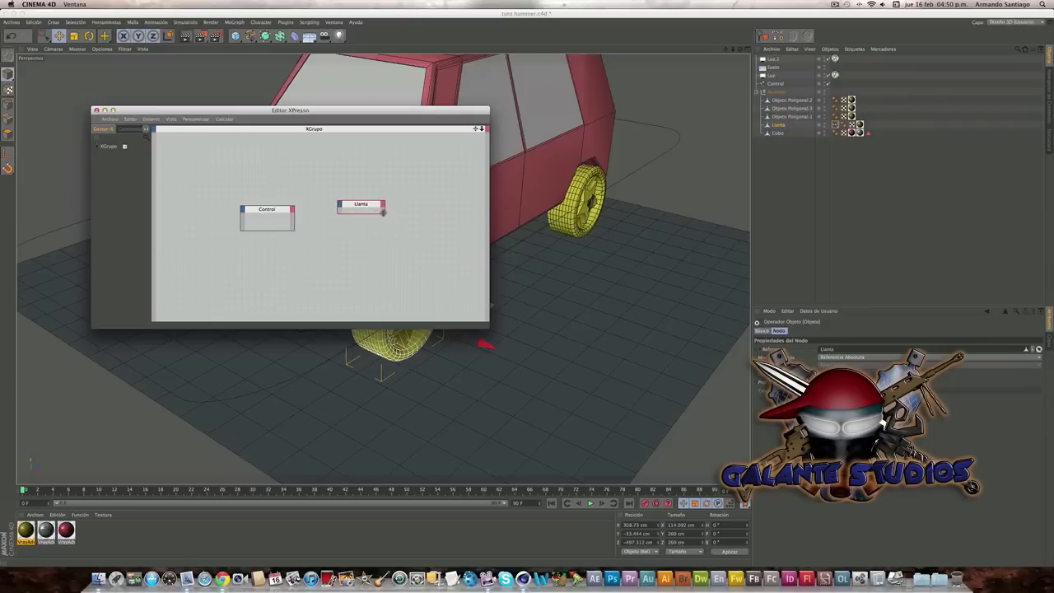
{"action": "left_click_drag", "start_coordinate": [375, 205], "coordinate": [382, 210]}
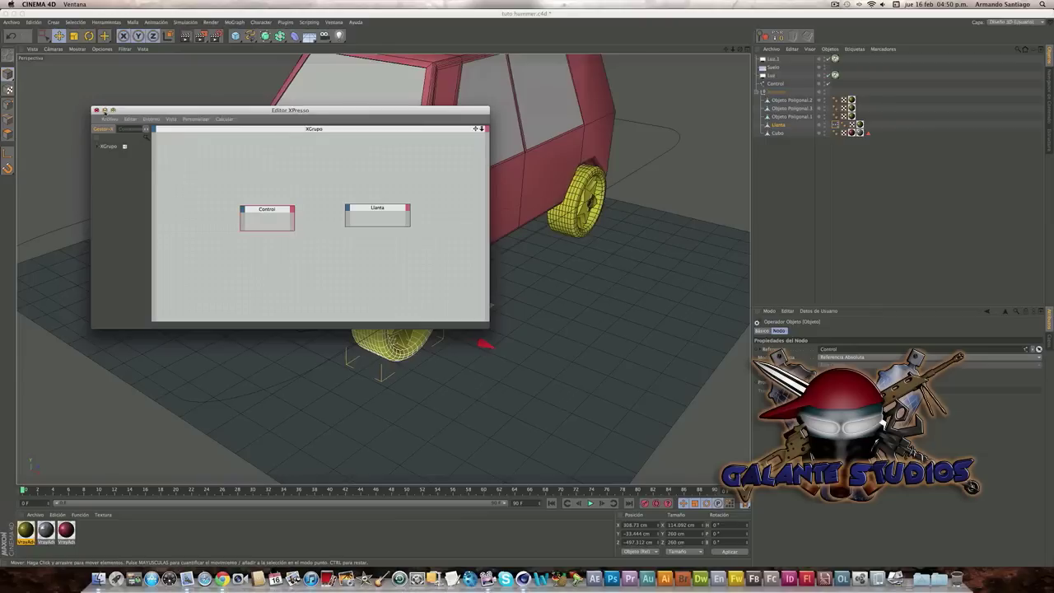
{"action": "left_click", "coordinate": [102, 111]}
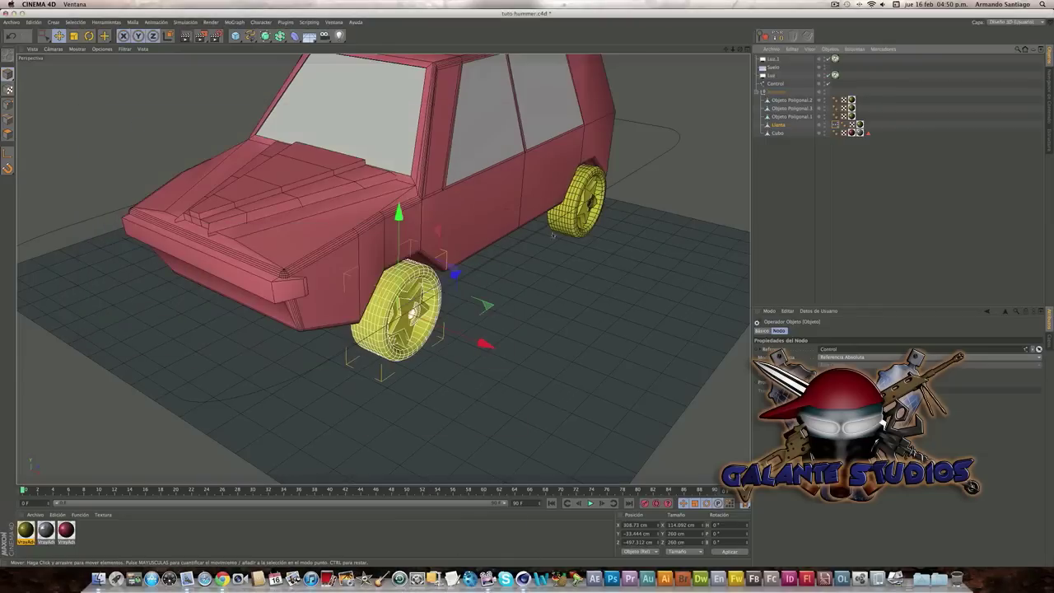
Move the Control spline toward the lower-left of the car
{"action": "left_click_drag", "start_coordinate": [721, 117], "coordinate": [553, 228], "text": "alt"}
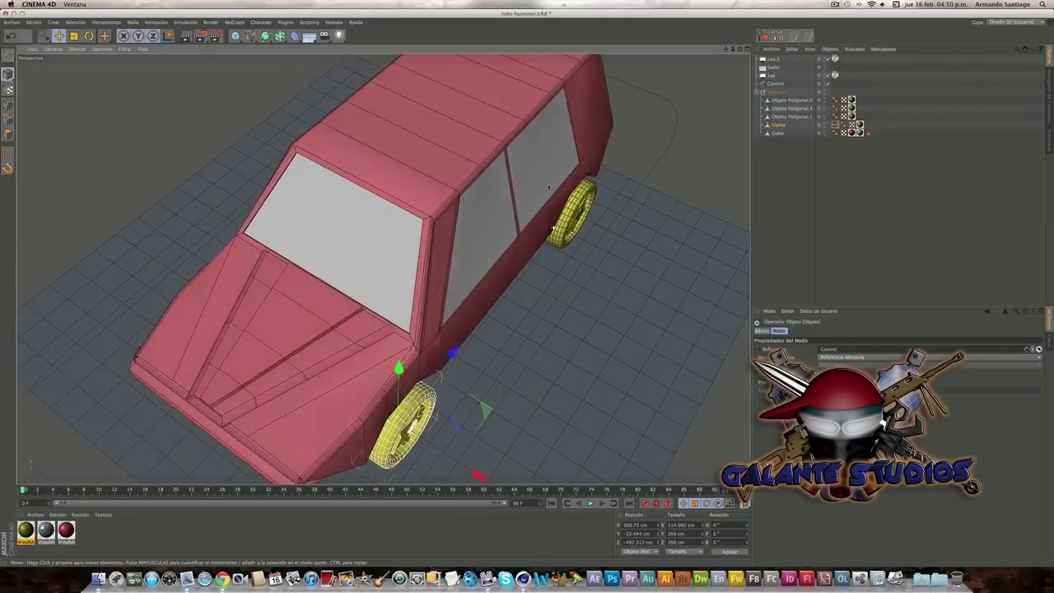
{"action": "scroll", "coordinate": [494, 263], "scroll_direction": "up", "scroll_amount": 2}
{"action": "scroll", "coordinate": [428, 300], "scroll_direction": "up", "scroll_amount": 2}
{"action": "scroll", "coordinate": [428, 300], "scroll_direction": "up", "scroll_amount": 2}
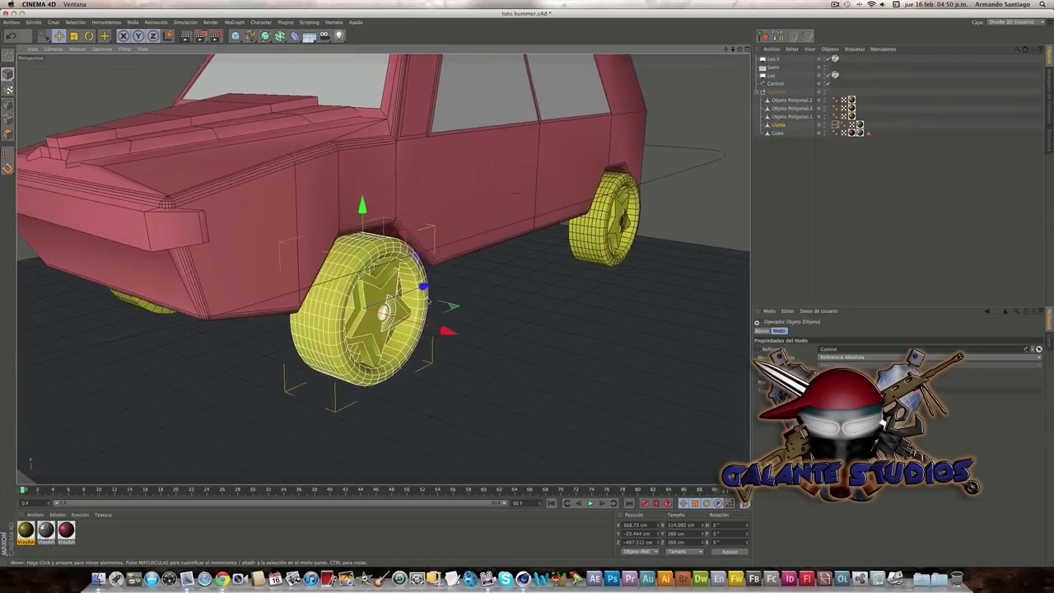
{"action": "scroll", "coordinate": [424, 262], "scroll_direction": "up", "scroll_amount": 2}
{"action": "scroll", "coordinate": [424, 262], "scroll_direction": "down", "scroll_amount": 3}
{"action": "scroll", "coordinate": [424, 262], "scroll_direction": "down", "scroll_amount": 3}
{"action": "scroll", "coordinate": [424, 262], "scroll_direction": "down", "scroll_amount": 1}
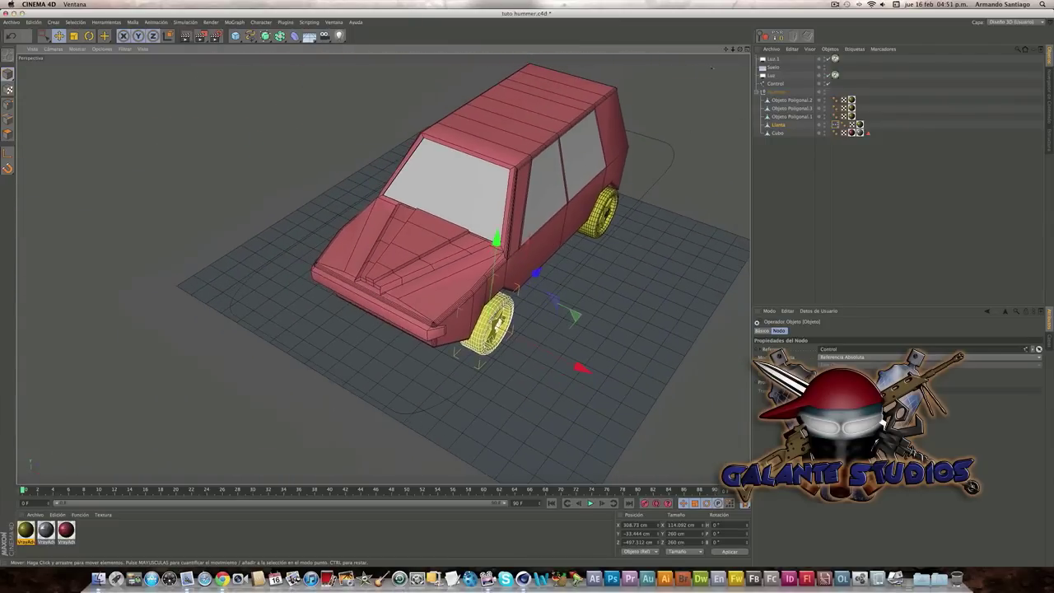
{"action": "left_click_drag", "start_coordinate": [731, 50], "coordinate": [717, 74]}
{"action": "left_click", "coordinate": [774, 83]}
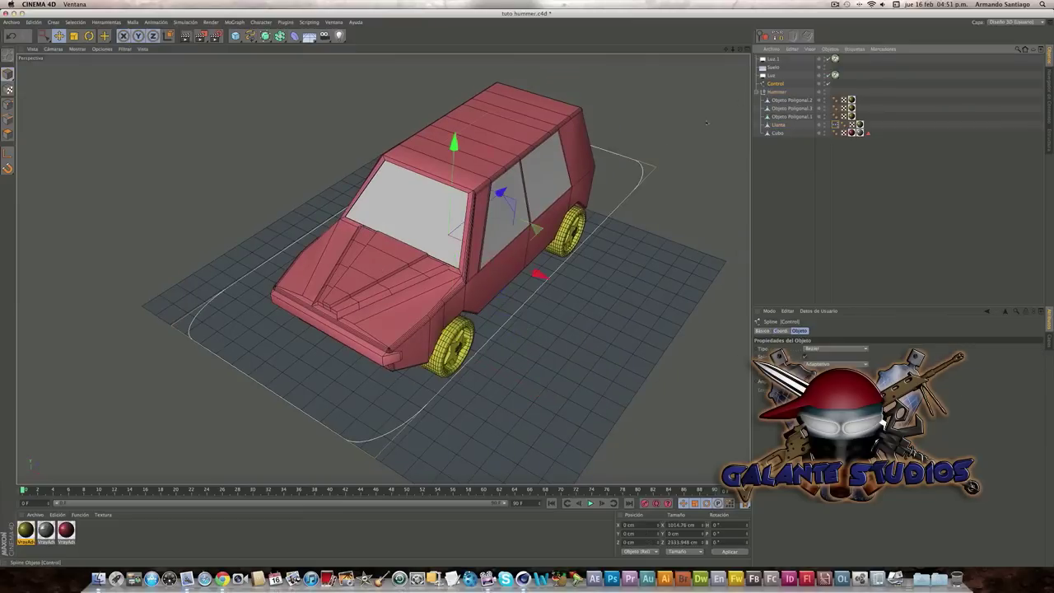
{"action": "mouse_move", "coordinate": [502, 193]}
{"action": "left_mouse_down"}
{"action": "mouse_move", "coordinate": [445, 251]}
{"action": "mouse_move", "coordinate": [508, 257]}
{"action": "mouse_move", "coordinate": [427, 384]}
{"action": "left_mouse_up"}
Rotate the Llanta wheel about 32 degrees, undo an accidental body move, and deselect
{"action": "left_click", "coordinate": [427, 385]}
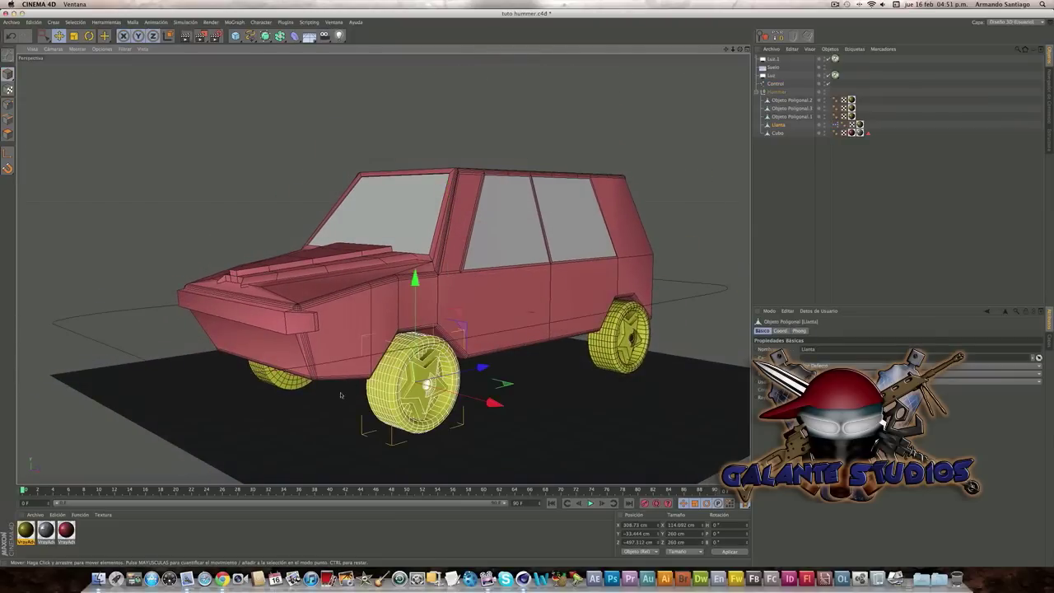
{"action": "key", "text": "r"}
{"action": "left_click_drag", "start_coordinate": [377, 369], "coordinate": [387, 432]}
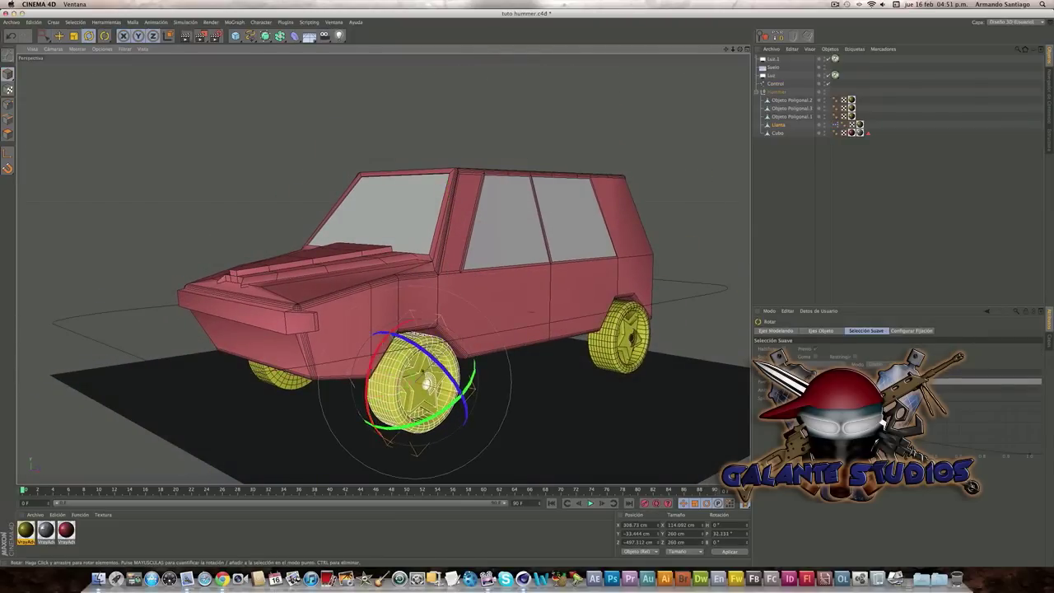
{"action": "left_click", "coordinate": [507, 318]}
{"action": "mouse_move", "coordinate": [506, 318]}
{"action": "left_mouse_down", "text": "alt"}
{"action": "mouse_move", "coordinate": [537, 268]}
{"action": "mouse_move", "coordinate": [444, 298]}
{"action": "left_mouse_up", "text": "alt"}
{"action": "key", "text": "e"}
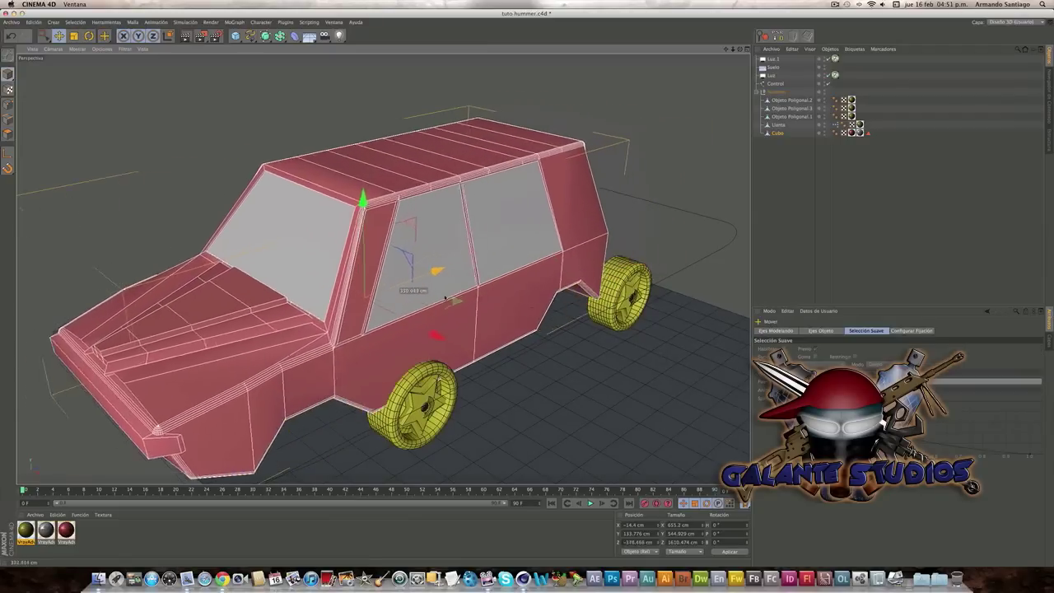
{"action": "key", "text": "ctrl+z"}
{"action": "mouse_move", "coordinate": [509, 311]}
{"action": "left_mouse_down", "text": "alt"}
{"action": "mouse_move", "coordinate": [614, 134]}
{"action": "mouse_move", "coordinate": [593, 148]}
{"action": "mouse_move", "coordinate": [642, 140]}
{"action": "left_mouse_up", "text": "alt"}
{"action": "left_click_drag", "start_coordinate": [737, 53], "coordinate": [687, 152]}
{"action": "left_click", "coordinate": [786, 157]}
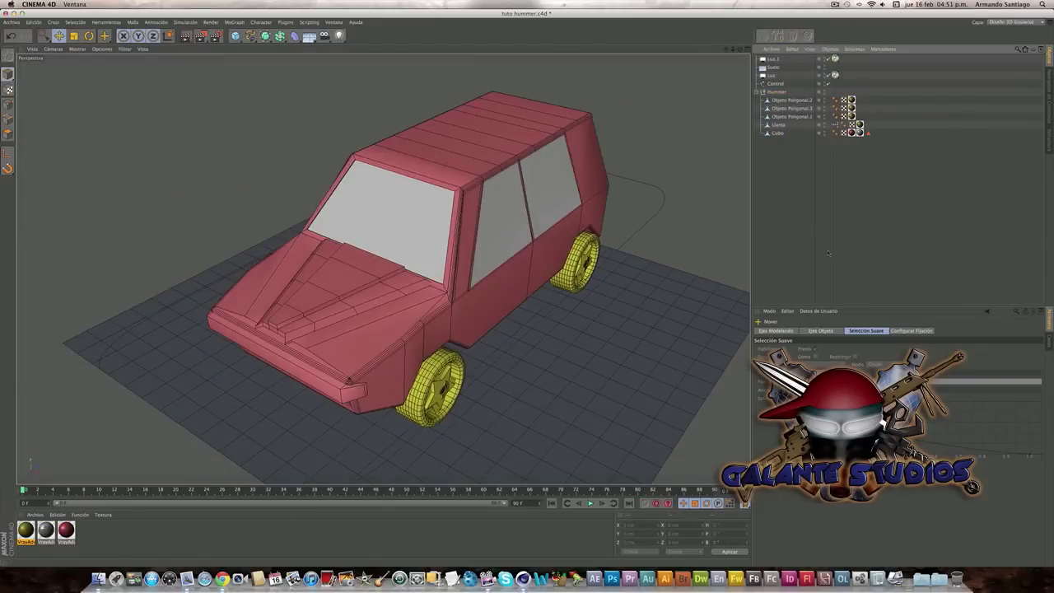
{"action": "double_click", "coordinate": [858, 125]}
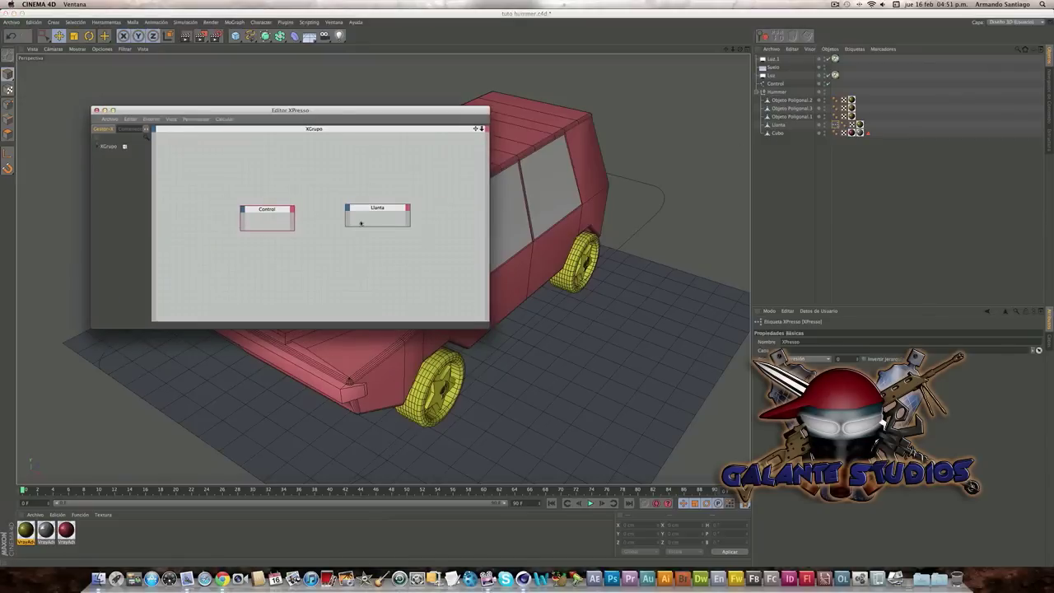
{"action": "left_click_drag", "start_coordinate": [288, 109], "coordinate": [742, 102]}
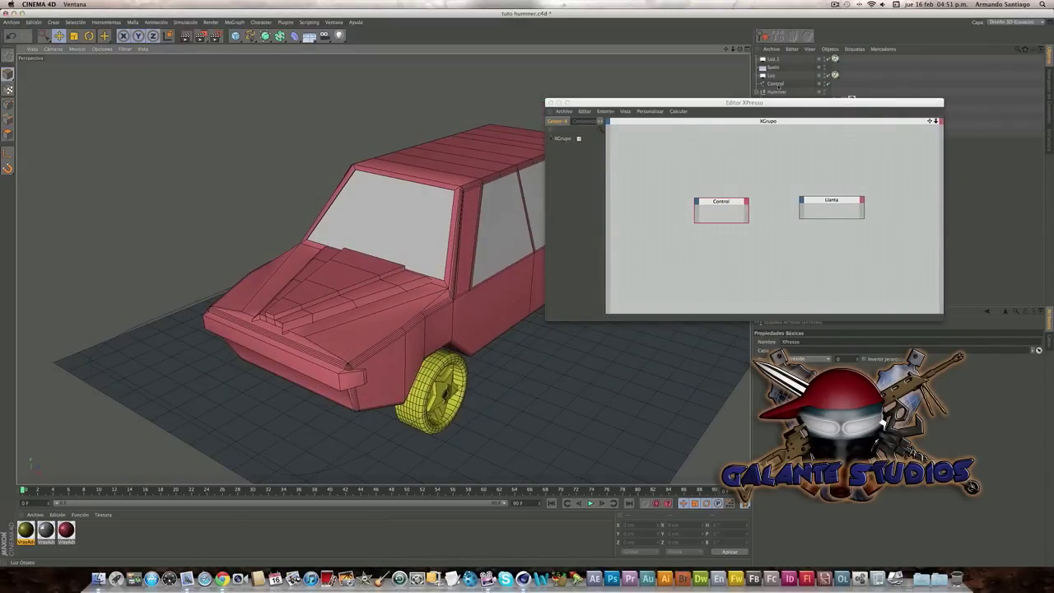
{"action": "left_click", "coordinate": [775, 84]}
{"action": "mouse_move", "coordinate": [370, 247]}
{"action": "left_mouse_down", "text": "alt"}
{"action": "mouse_move", "coordinate": [330, 255]}
{"action": "mouse_move", "coordinate": [398, 234]}
{"action": "left_mouse_up", "text": "alt"}
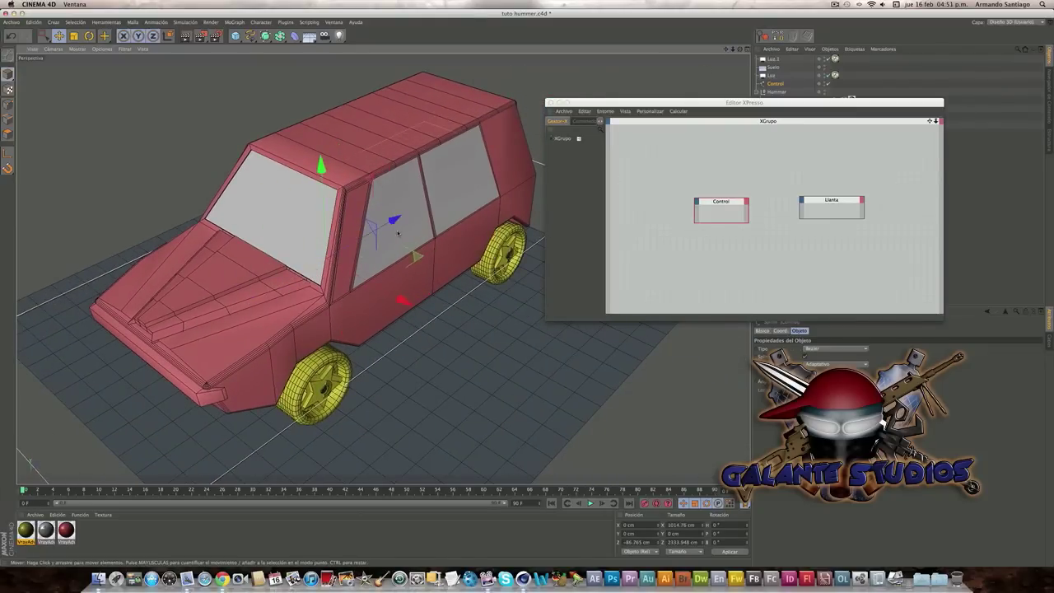
{"action": "left_click_drag", "start_coordinate": [397, 234], "coordinate": [461, 222], "text": "alt"}
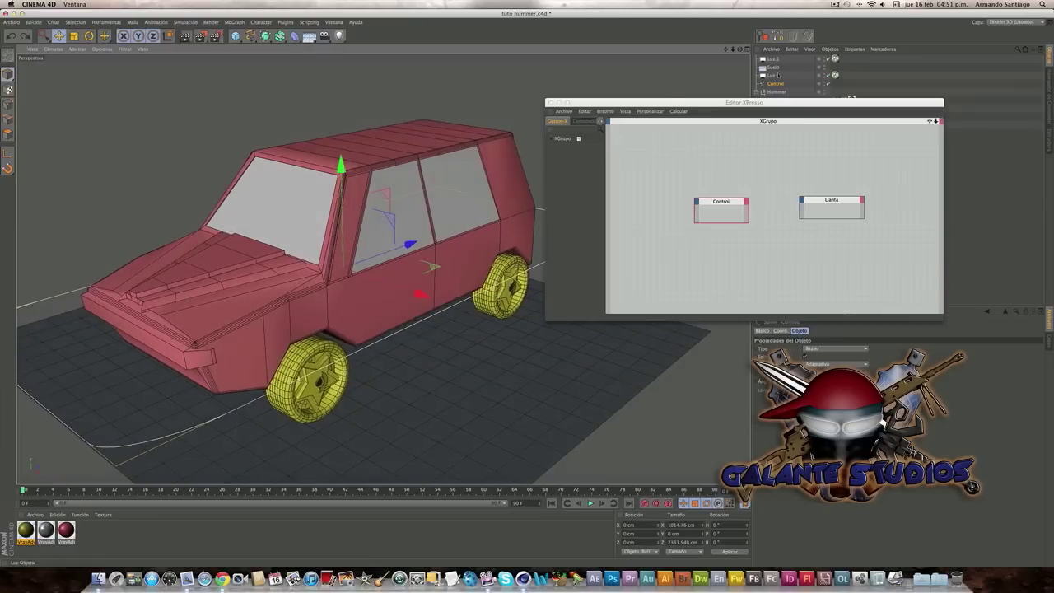
{"action": "left_click_drag", "start_coordinate": [535, 140], "coordinate": [511, 141], "text": "alt"}
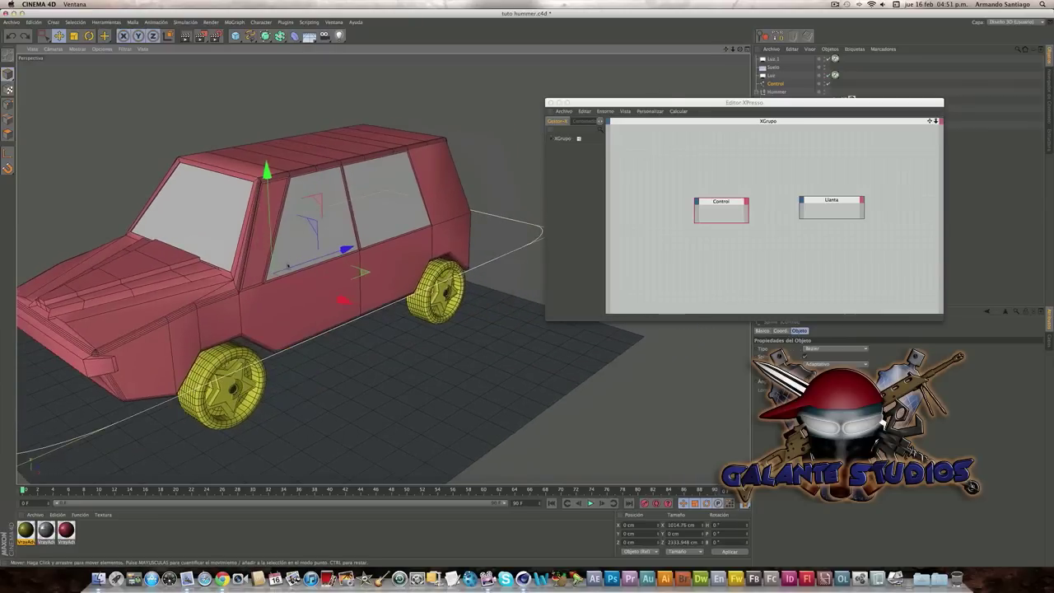
{"action": "left_click_drag", "start_coordinate": [289, 265], "coordinate": [336, 313], "text": "alt"}
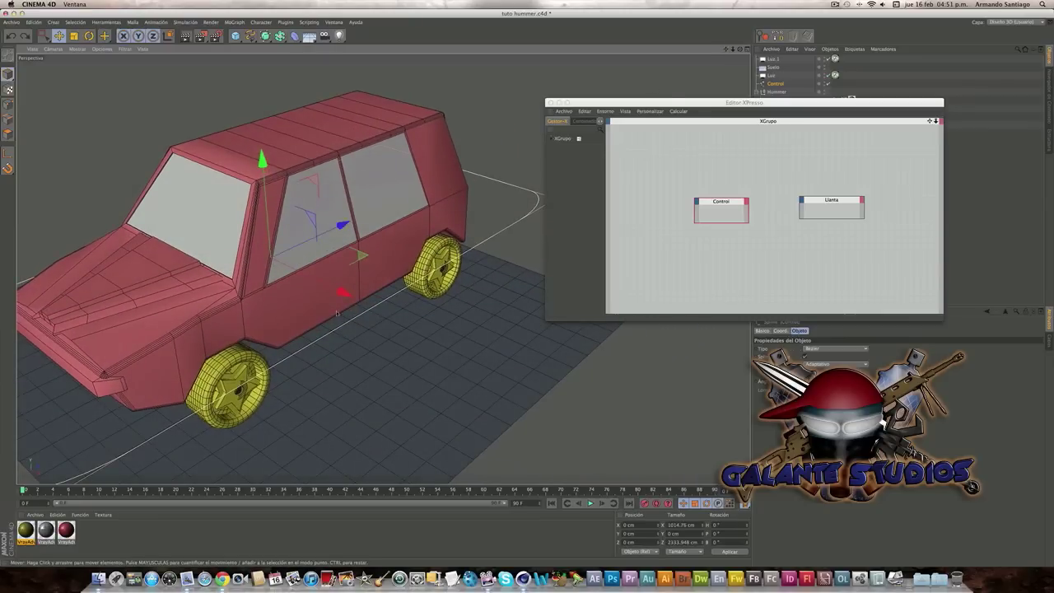
{"action": "left_click_drag", "start_coordinate": [376, 284], "coordinate": [387, 296], "text": "alt"}
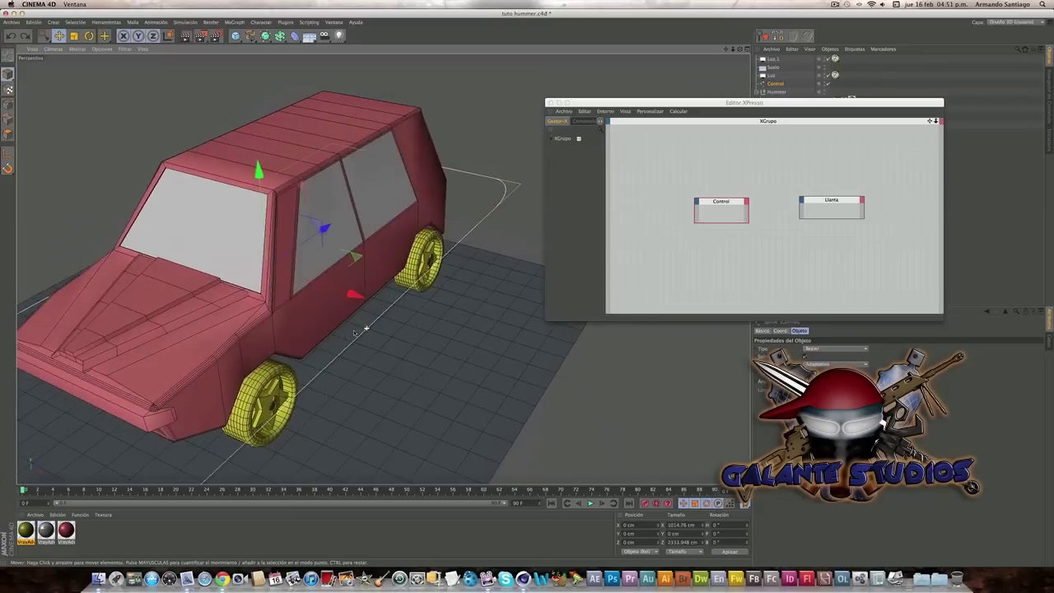
{"action": "mouse_move", "coordinate": [395, 263]}
{"action": "left_mouse_down", "text": "alt"}
{"action": "mouse_move", "coordinate": [434, 216]}
{"action": "mouse_move", "coordinate": [383, 269]}
{"action": "mouse_move", "coordinate": [354, 276]}
{"action": "left_mouse_up", "text": "alt"}
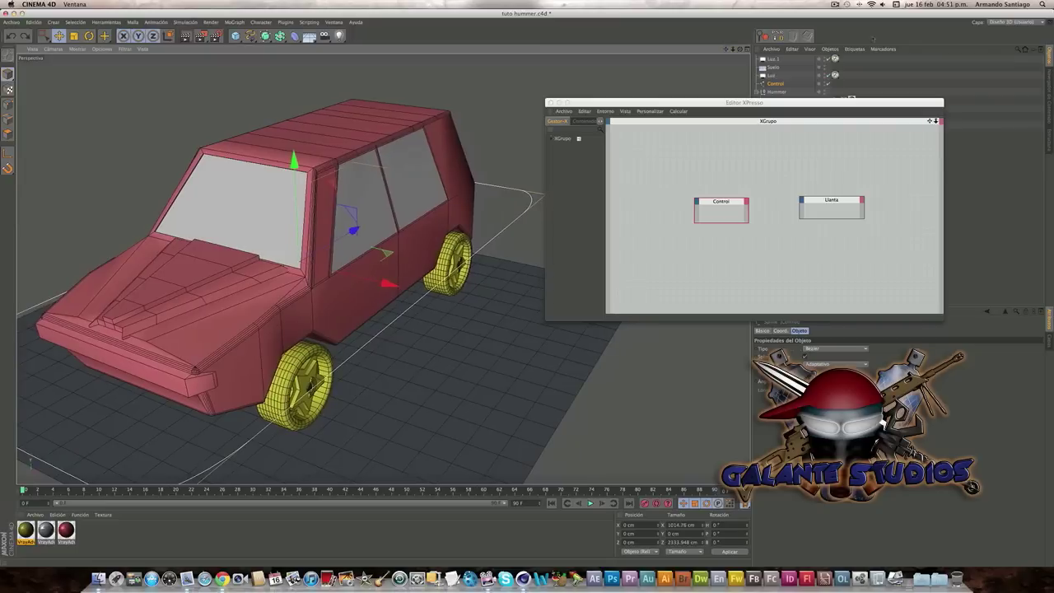
{"action": "left_click", "coordinate": [837, 11]}
Add a Posición Z output port to the Control node in the XPresso graph
{"action": "left_click", "coordinate": [761, 129]}
{"action": "left_click_drag", "start_coordinate": [758, 102], "coordinate": [587, 123]}
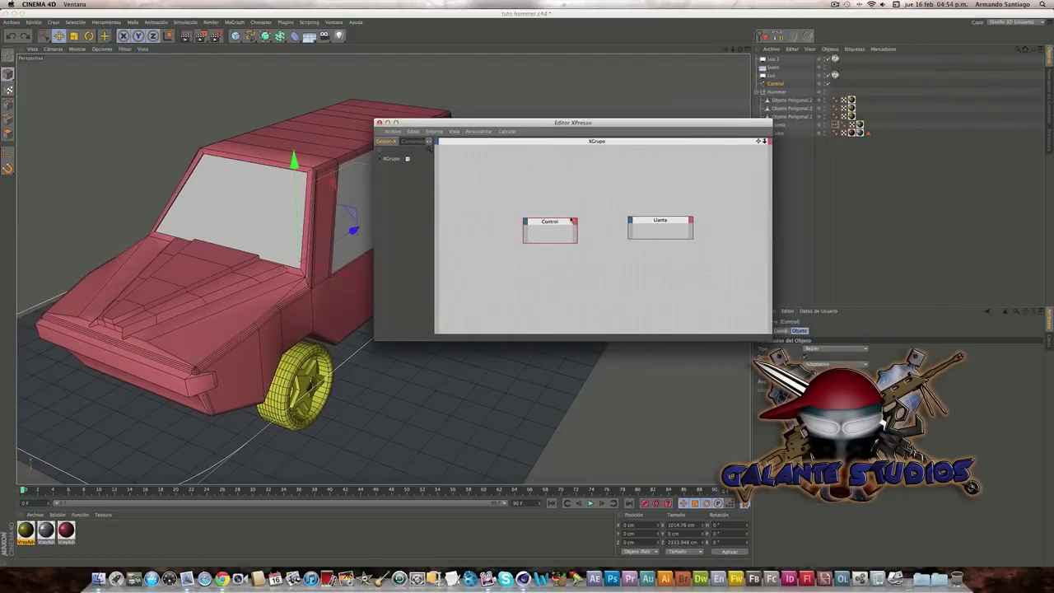
{"action": "left_click_drag", "start_coordinate": [568, 225], "coordinate": [527, 210]}
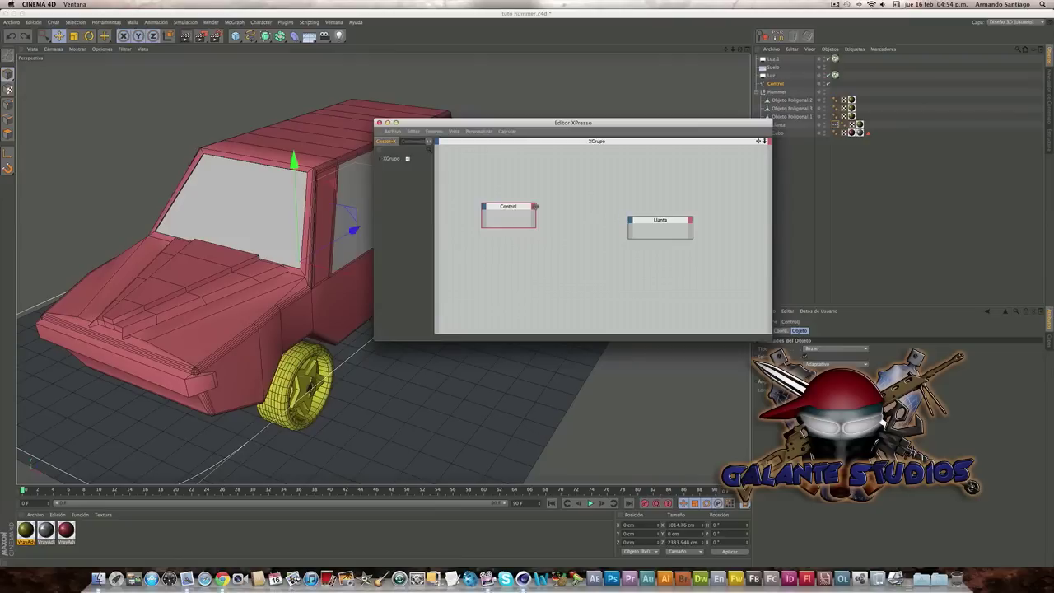
{"action": "left_click", "coordinate": [536, 213]}
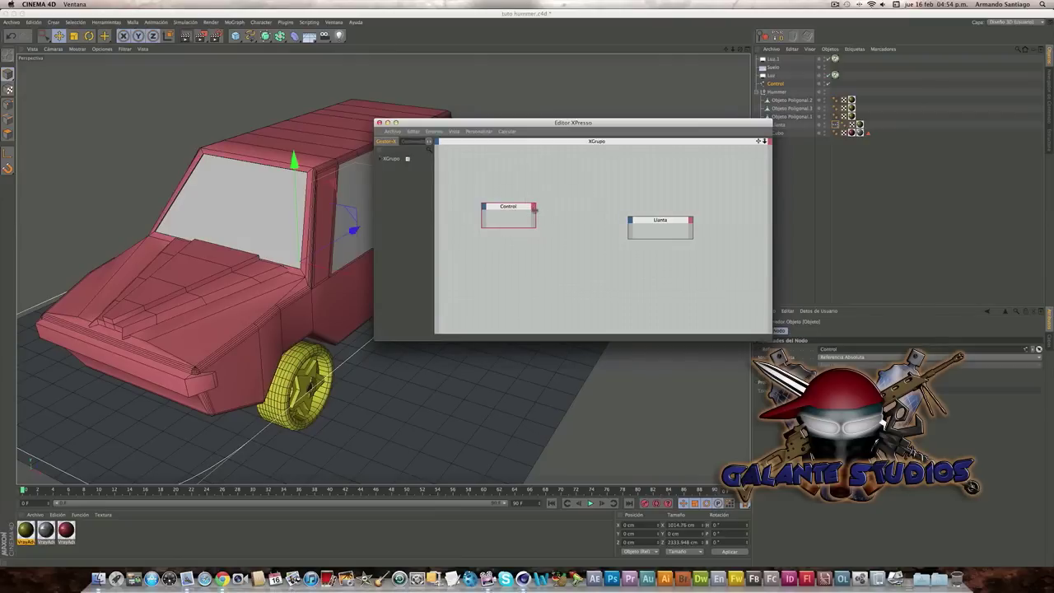
{"action": "left_click", "coordinate": [534, 208]}
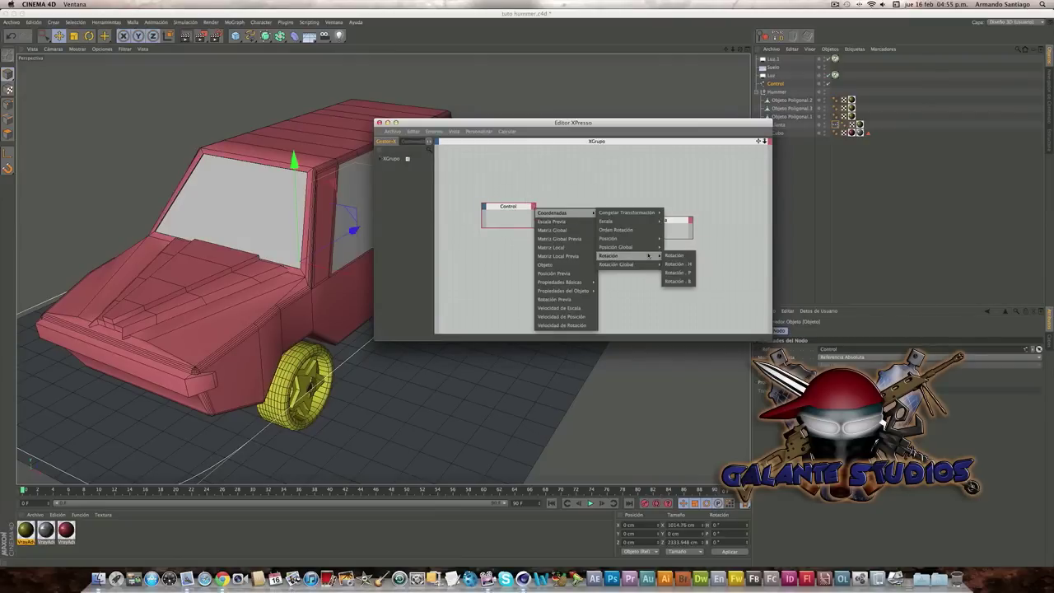
{"action": "mouse_move", "coordinate": [626, 237]}
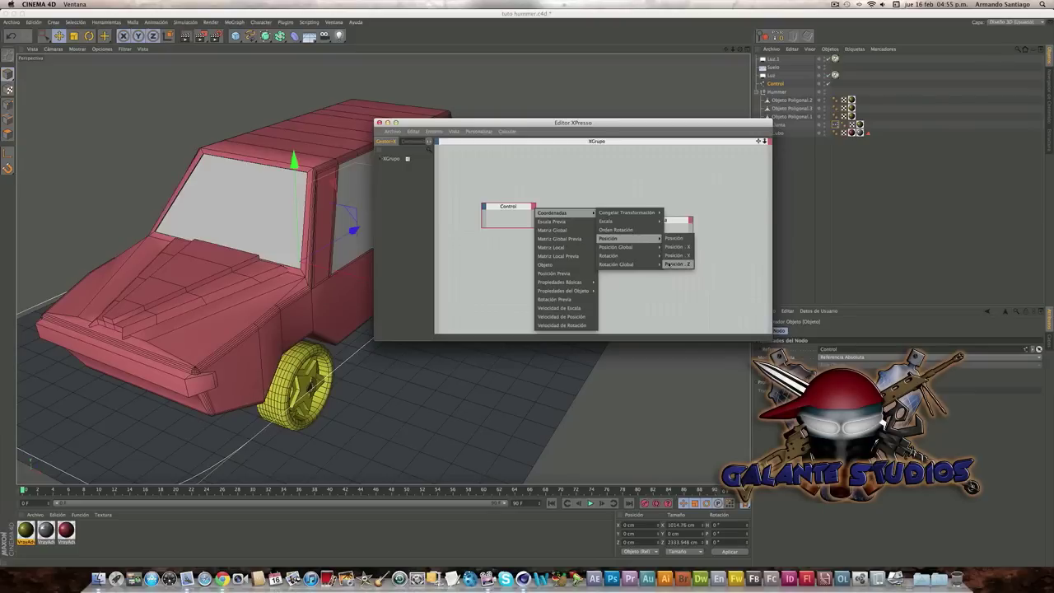
{"action": "left_click", "coordinate": [674, 263]}
{"action": "left_click", "coordinate": [656, 216]}
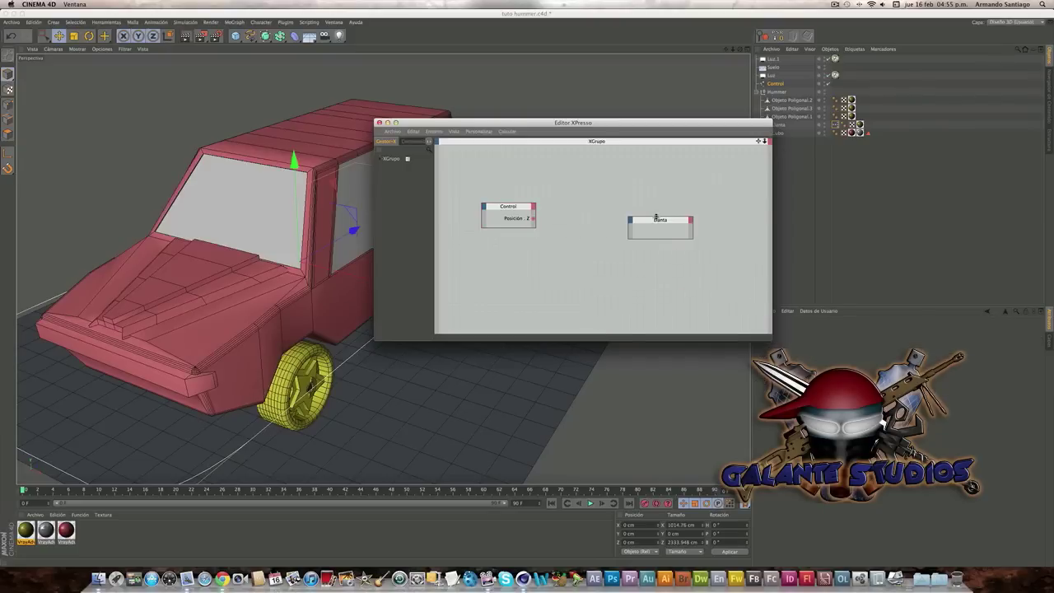
{"action": "left_click_drag", "start_coordinate": [657, 222], "coordinate": [638, 203]}
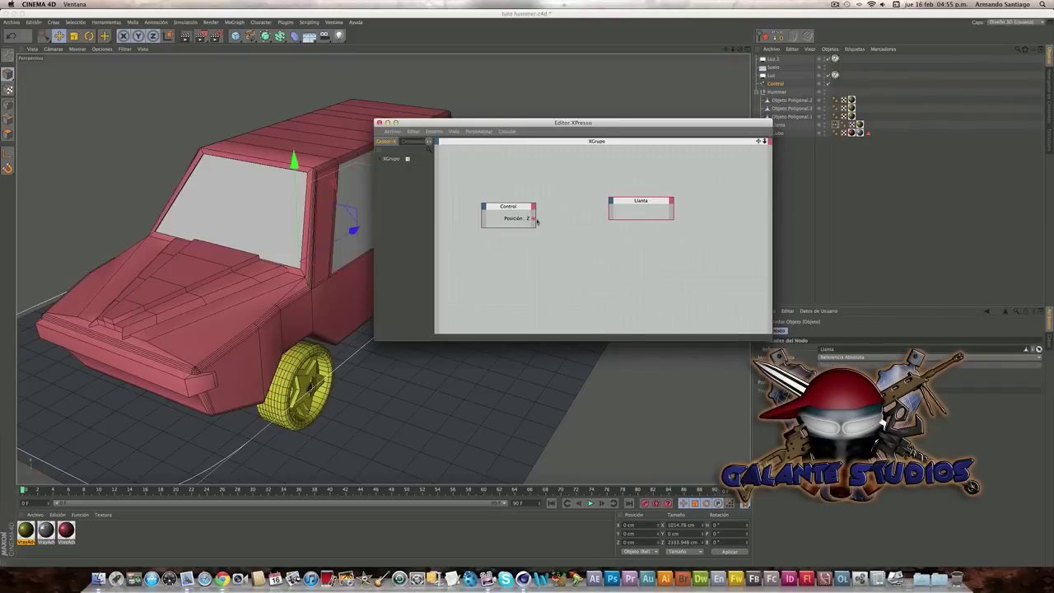
Test-move Control back to Z 0 and check the wheel's spin axis, undoing the rotation
{"action": "mouse_move", "coordinate": [352, 230]}
{"action": "left_mouse_down"}
{"action": "mouse_move", "coordinate": [336, 254]}
{"action": "mouse_move", "coordinate": [354, 231]}
{"action": "left_mouse_up"}
{"action": "left_click", "coordinate": [377, 232]}
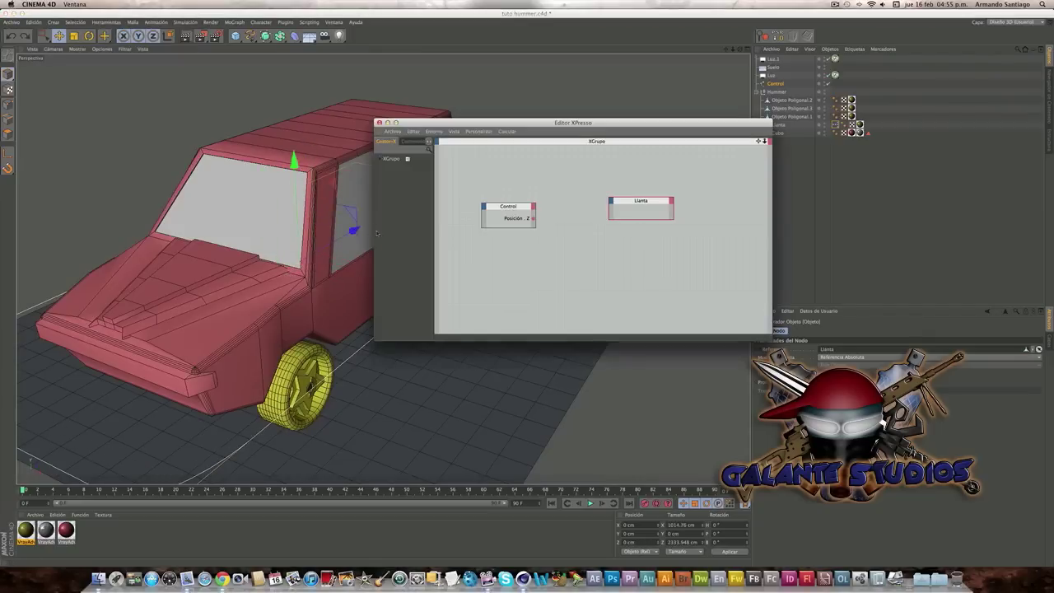
{"action": "left_click_drag", "start_coordinate": [335, 220], "coordinate": [333, 216], "text": "alt"}
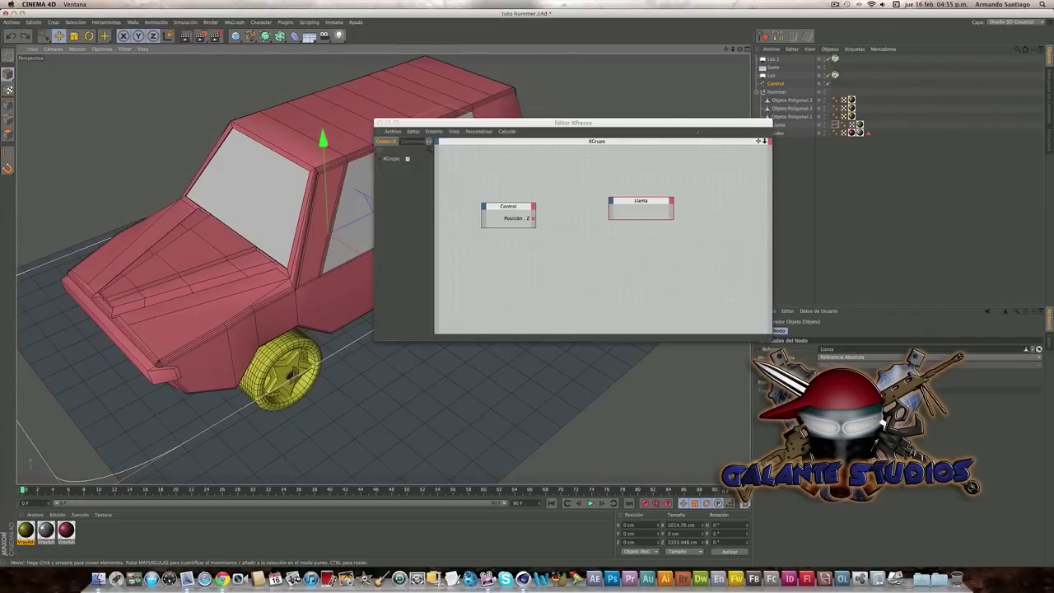
{"action": "left_click", "coordinate": [300, 345]}
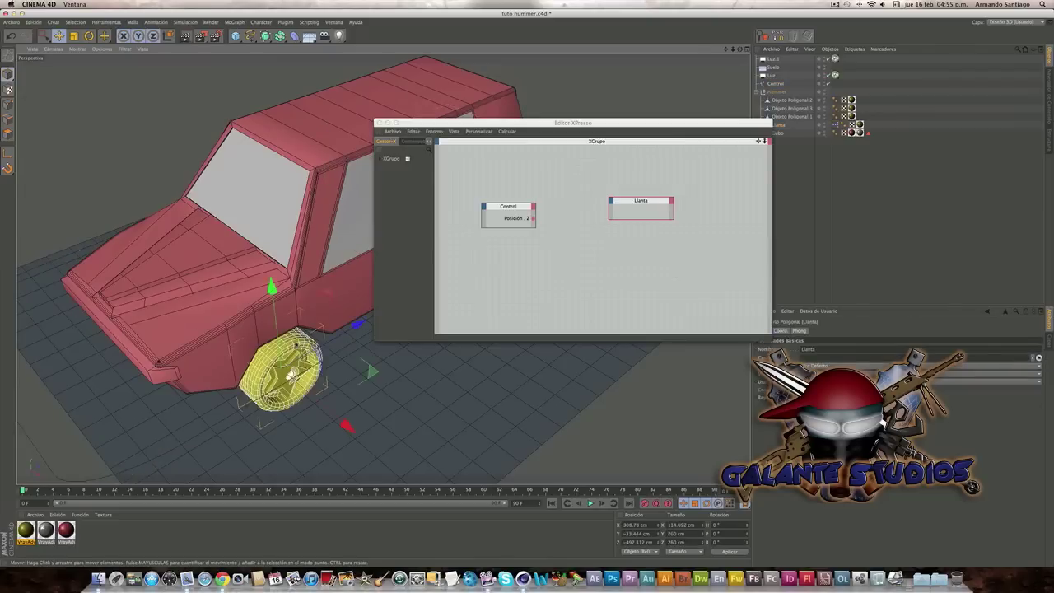
{"action": "key", "text": "t"}
{"action": "key", "text": "r"}
{"action": "left_click_drag", "start_coordinate": [290, 375], "coordinate": [565, 460]}
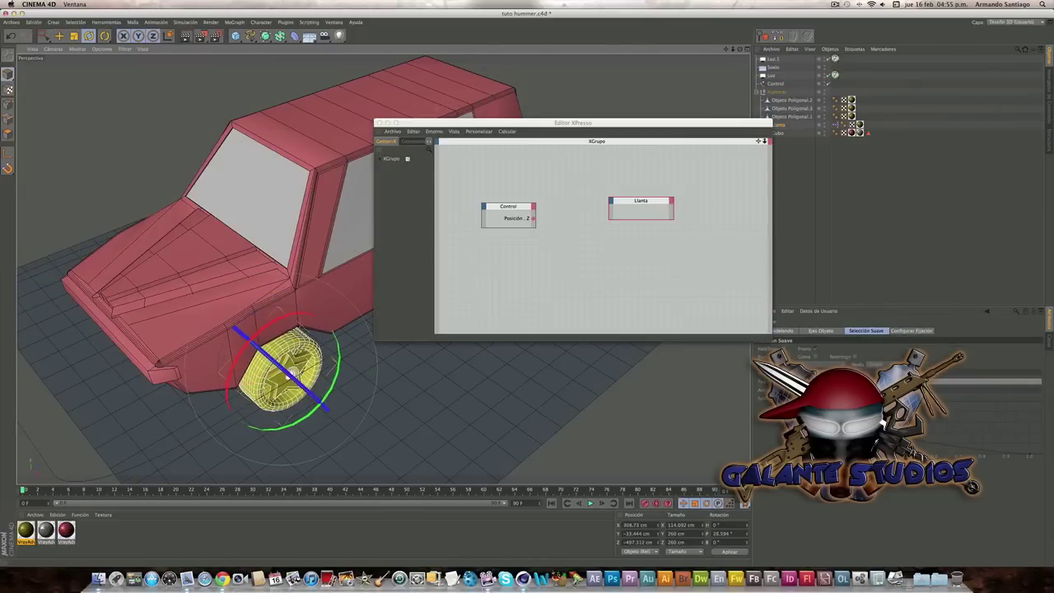
{"action": "key", "text": "ctrl+z"}
Add a Rotación P input to Llanta, wire Control's Posición Z to it, and close
{"action": "left_click", "coordinate": [635, 208]}
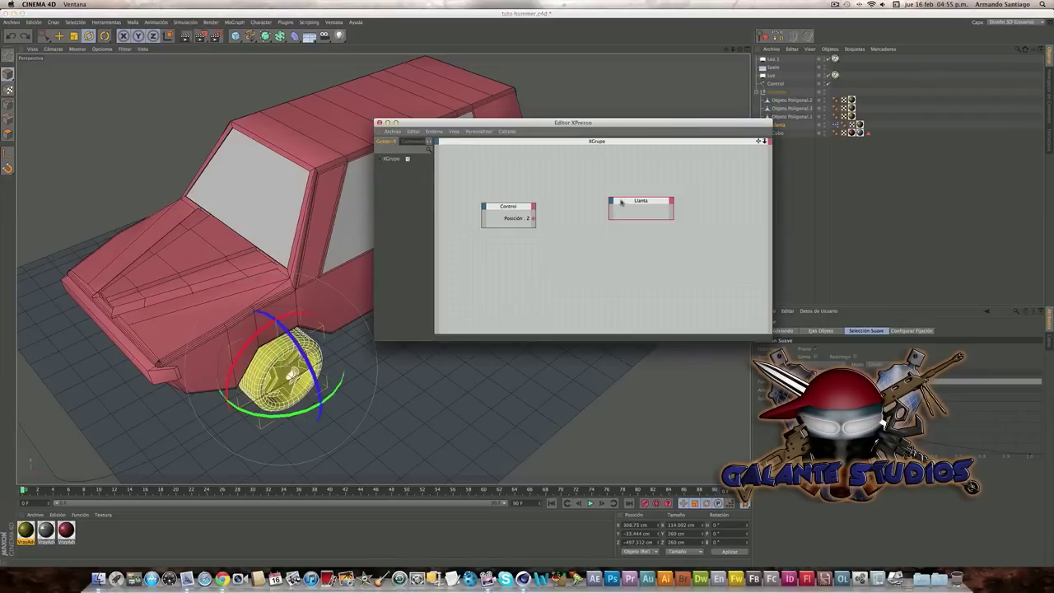
{"action": "left_click", "coordinate": [621, 203]}
{"action": "left_click", "coordinate": [610, 204]}
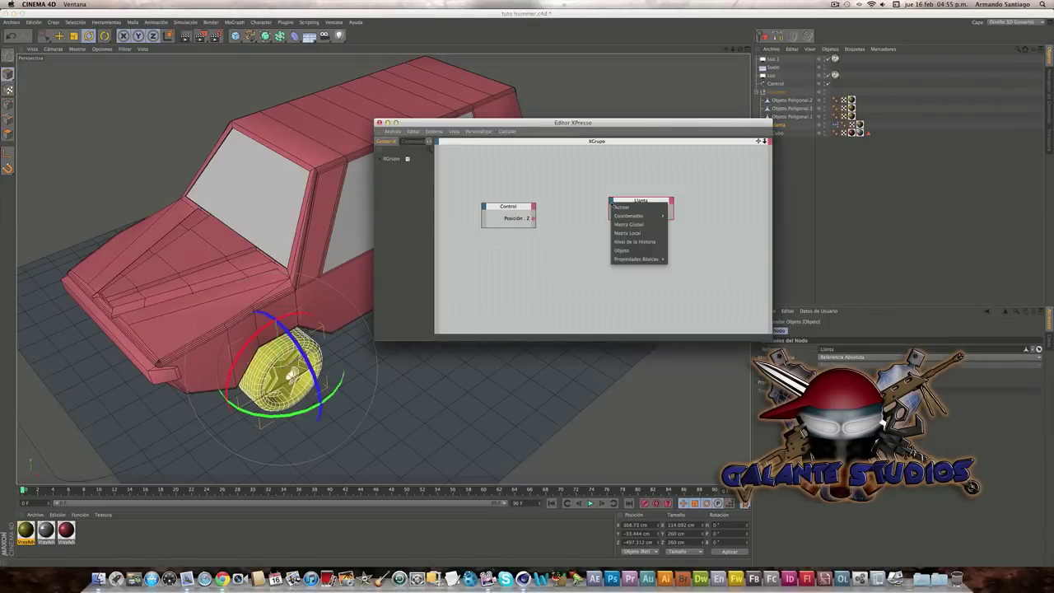
{"action": "mouse_move", "coordinate": [629, 215]}
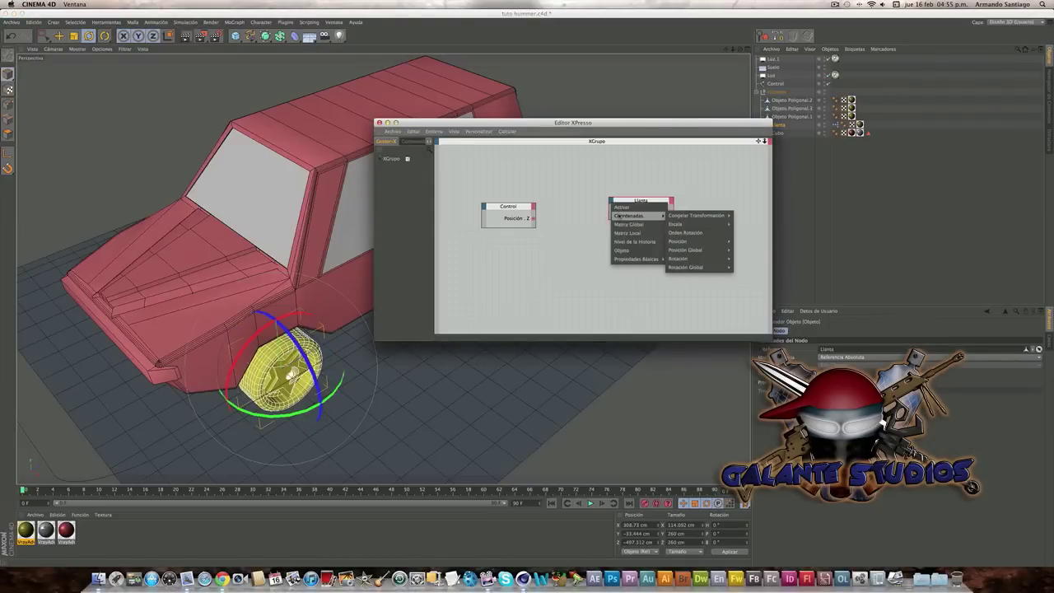
{"action": "mouse_move", "coordinate": [678, 258]}
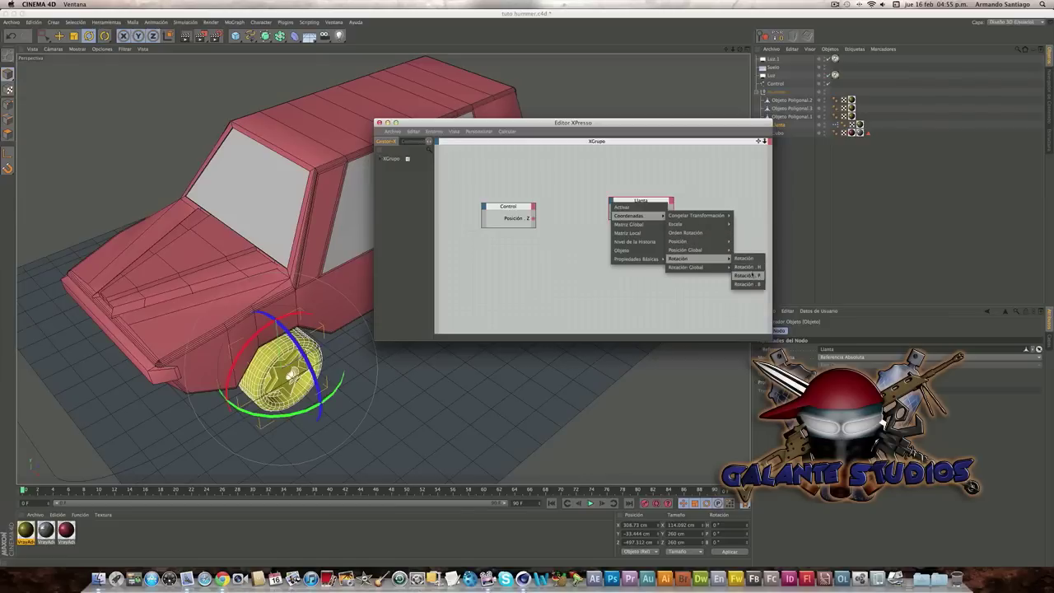
{"action": "left_click", "coordinate": [745, 275]}
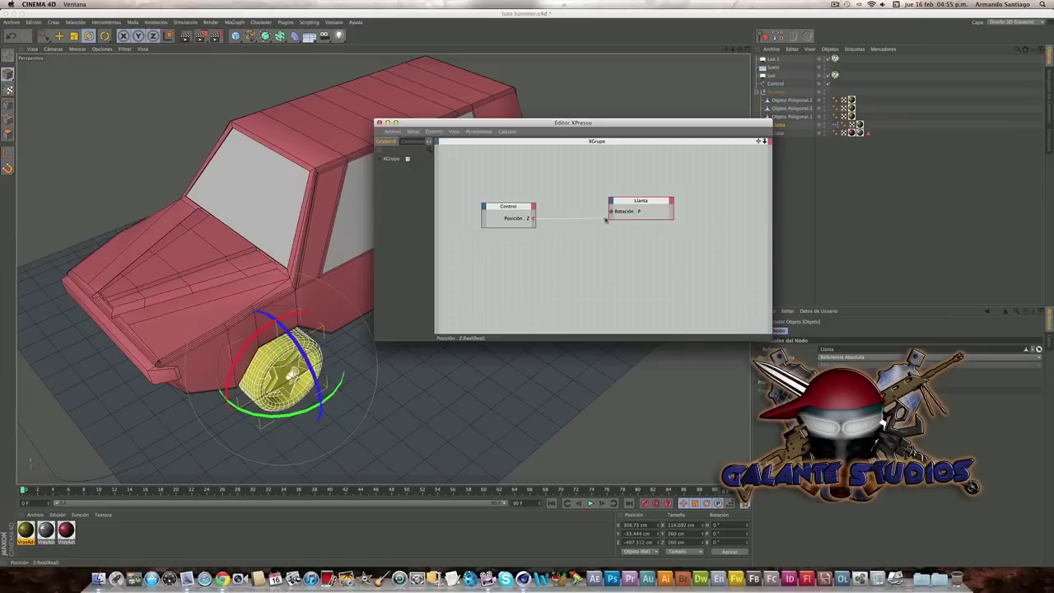
{"action": "left_click_drag", "start_coordinate": [614, 214], "coordinate": [611, 211]}
{"action": "key", "text": "super+w"}
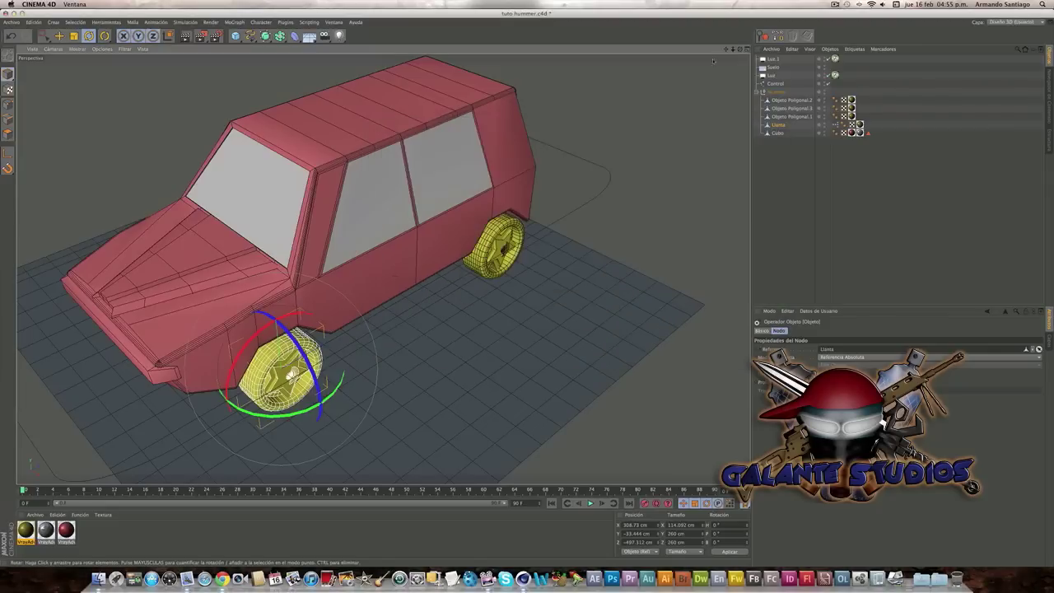
Test-move the Control spline to check the wheel spin, then undo the move
{"action": "left_click", "coordinate": [595, 214]}
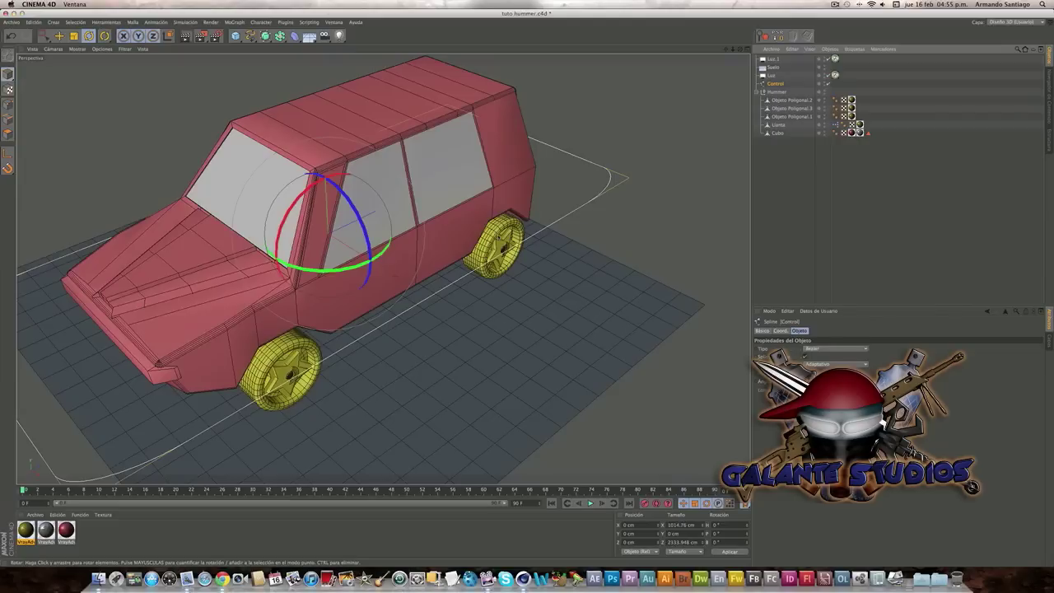
{"action": "key", "text": "e"}
{"action": "mouse_move", "coordinate": [400, 196]}
{"action": "left_mouse_down"}
{"action": "mouse_move", "coordinate": [366, 217]}
{"action": "mouse_move", "coordinate": [411, 173]}
{"action": "mouse_move", "coordinate": [411, 215]}
{"action": "mouse_move", "coordinate": [400, 176]}
{"action": "left_mouse_up"}
{"action": "key", "text": "ctrl+z"}
Rename Objeto Poligonal.1, .3 and .2 to Llanta 1, Llanta 2 and Llanta 3
{"action": "left_click", "coordinate": [791, 116]}
{"action": "mouse_move", "coordinate": [739, 48]}
{"action": "left_mouse_down"}
{"action": "mouse_move", "coordinate": [721, 55]}
{"action": "mouse_move", "coordinate": [780, 109]}
{"action": "left_mouse_up"}
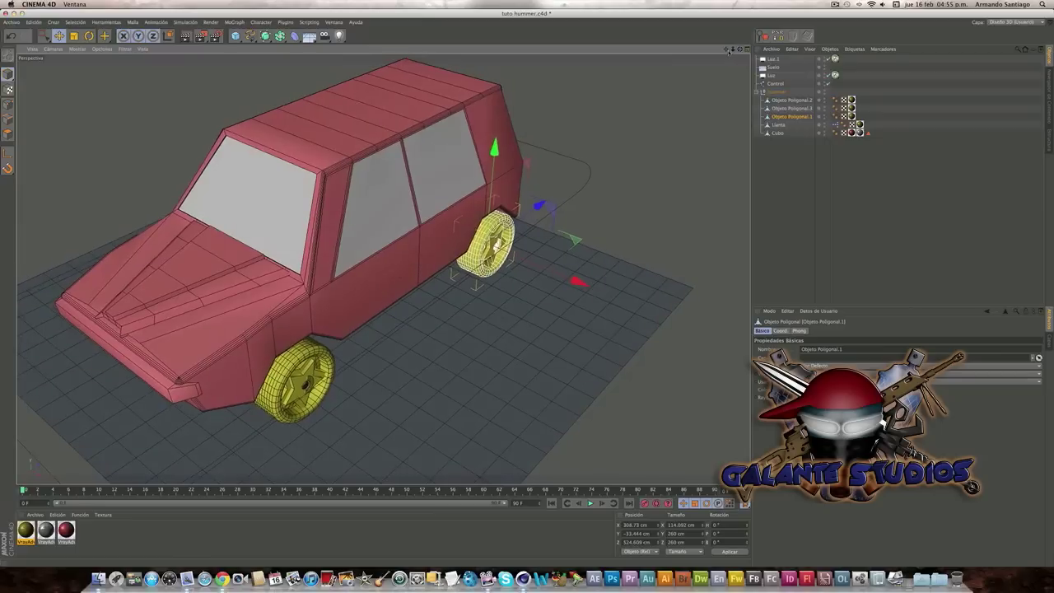
{"action": "double_click", "coordinate": [787, 116]}
{"action": "type", "text": "Llanta 1"}
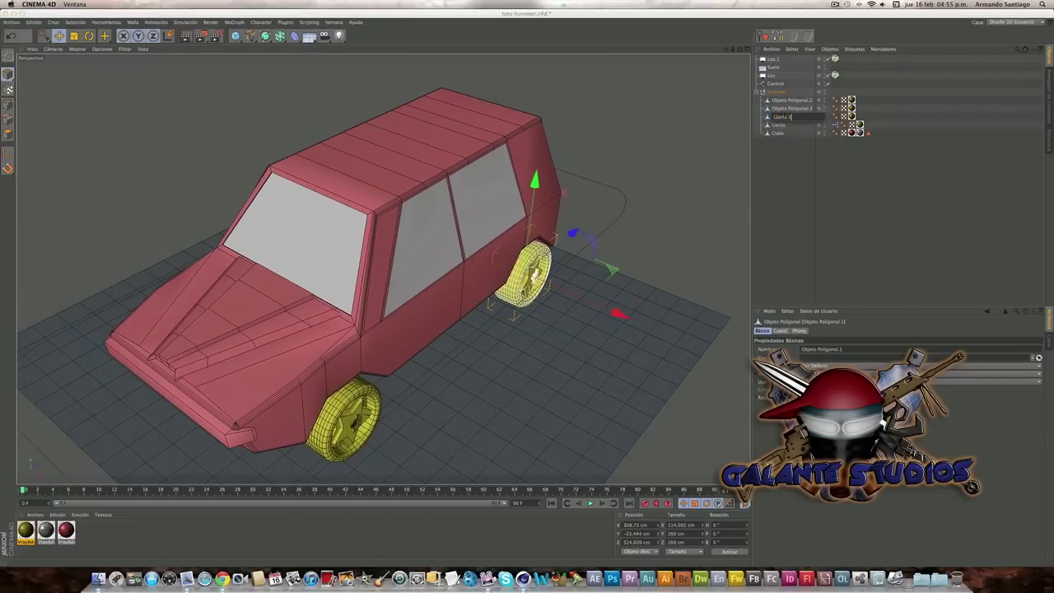
{"action": "key", "text": "Return"}
{"action": "left_click", "coordinate": [786, 108]}
{"action": "double_click", "coordinate": [782, 108]}
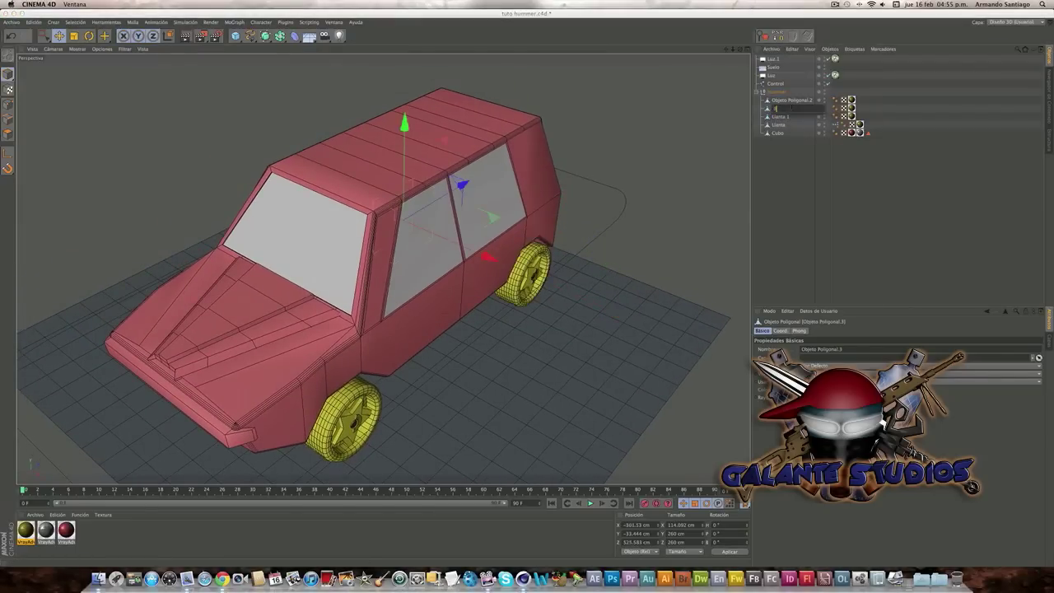
{"action": "type", "text": "anta 2"}
{"action": "key", "text": "Return"}
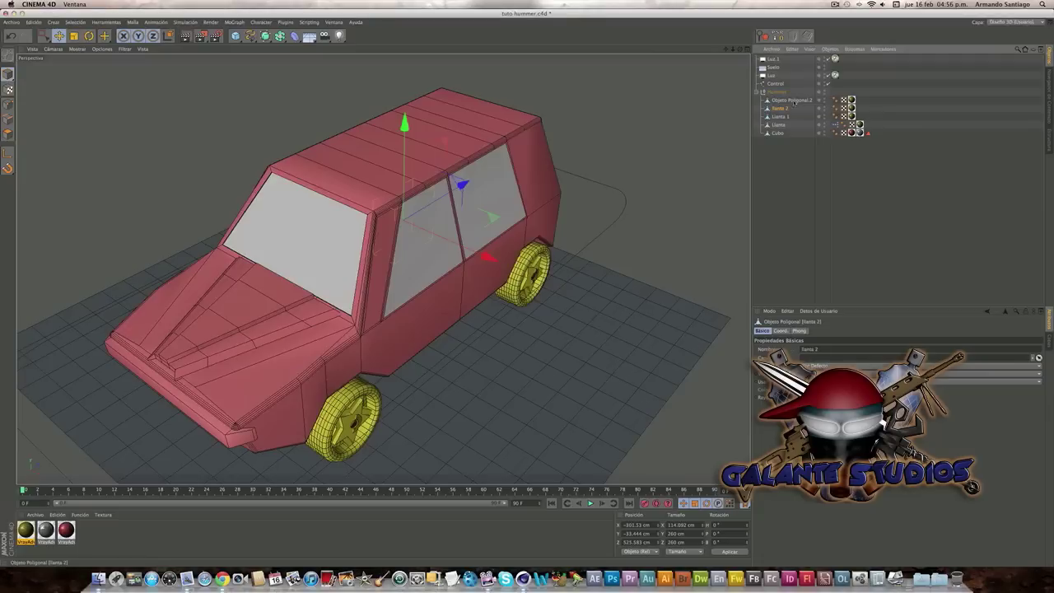
{"action": "double_click", "coordinate": [791, 101]}
{"action": "type", "text": "llan"}
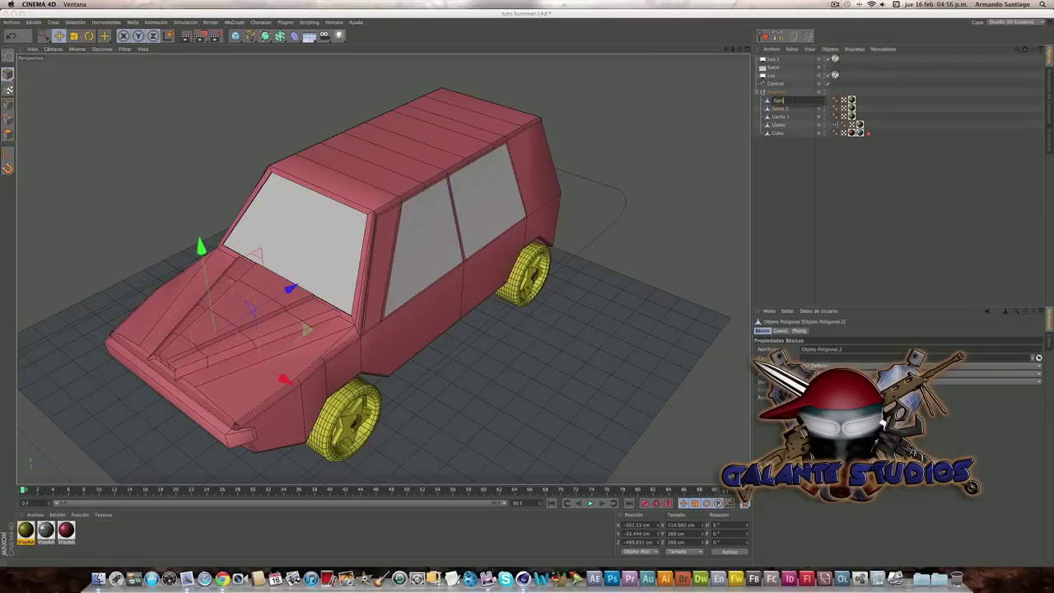
{"action": "type", "text": " 3"}
{"action": "key", "text": "Return"}
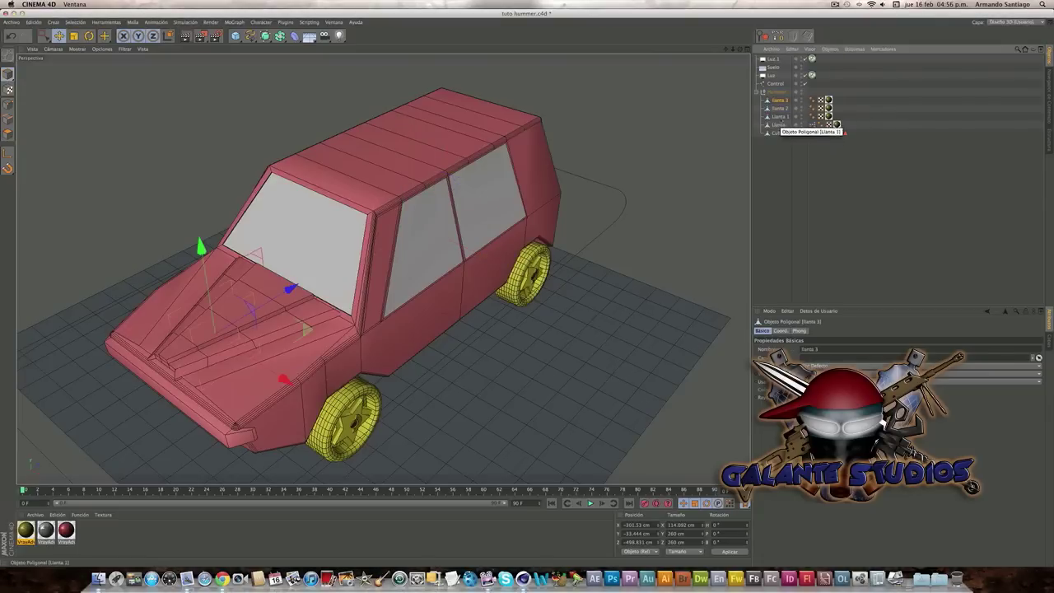
Add an XPresso tag to Llanta 1 and bring Llanta 1 and Control into the graph as nodes
{"action": "right_click", "coordinate": [784, 118]}
{"action": "mouse_move", "coordinate": [815, 121]}
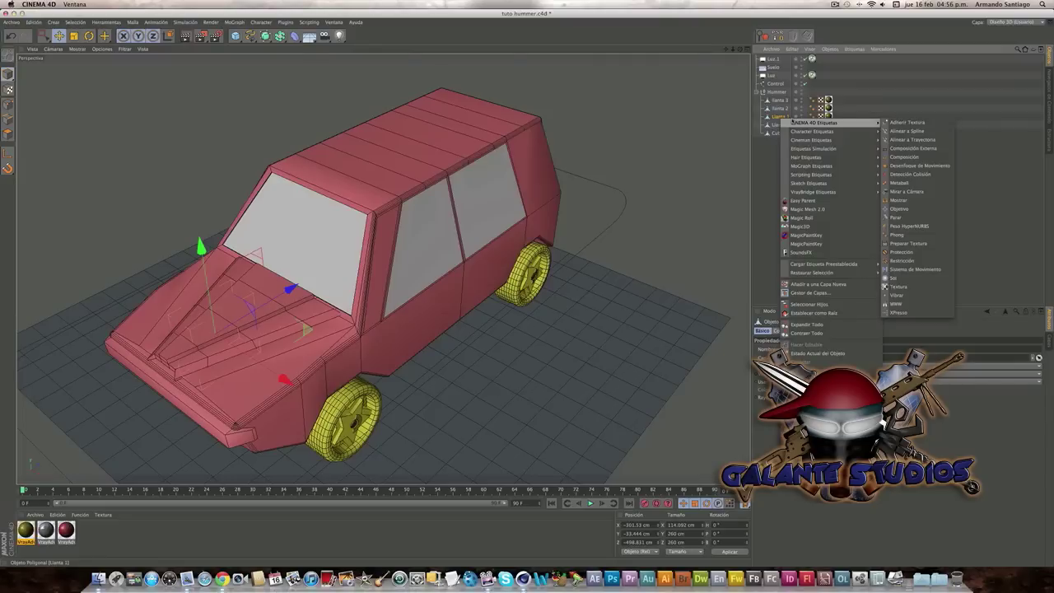
{"action": "left_click", "coordinate": [898, 312]}
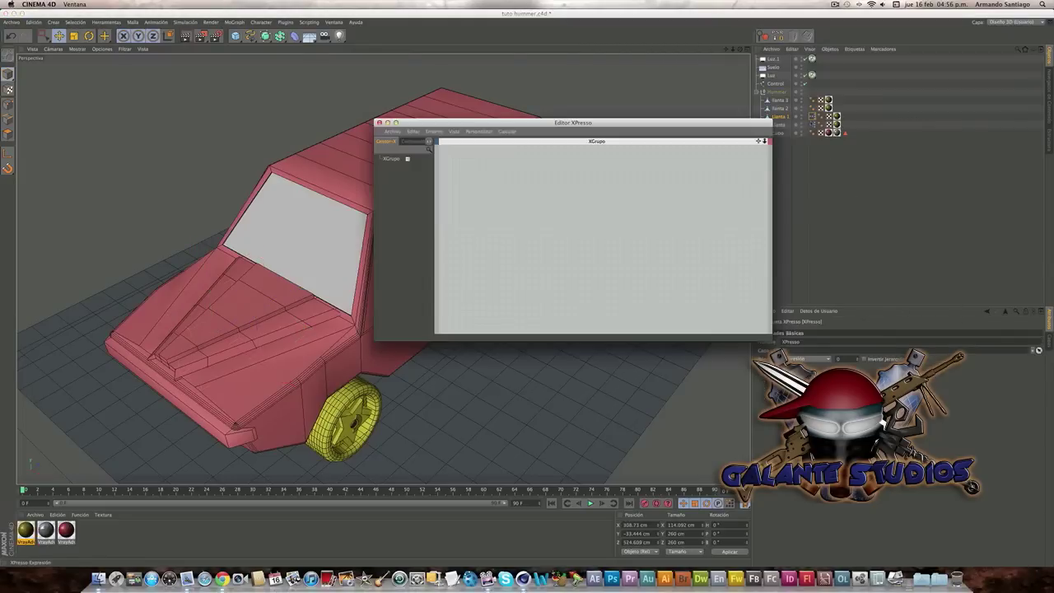
{"action": "left_click_drag", "start_coordinate": [722, 126], "coordinate": [666, 139]}
{"action": "mouse_move", "coordinate": [778, 116]}
{"action": "left_mouse_down"}
{"action": "mouse_move", "coordinate": [576, 207]}
{"action": "mouse_move", "coordinate": [576, 237]}
{"action": "left_mouse_up"}
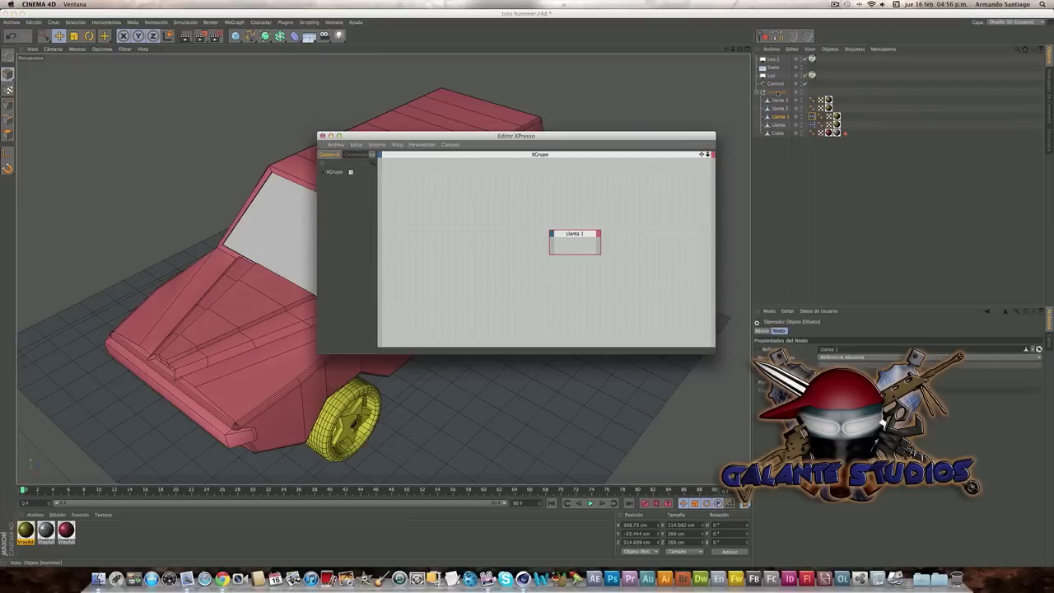
{"action": "mouse_move", "coordinate": [775, 86]}
{"action": "left_mouse_down"}
{"action": "mouse_move", "coordinate": [451, 253]}
{"action": "mouse_move", "coordinate": [481, 252]}
{"action": "left_mouse_up"}
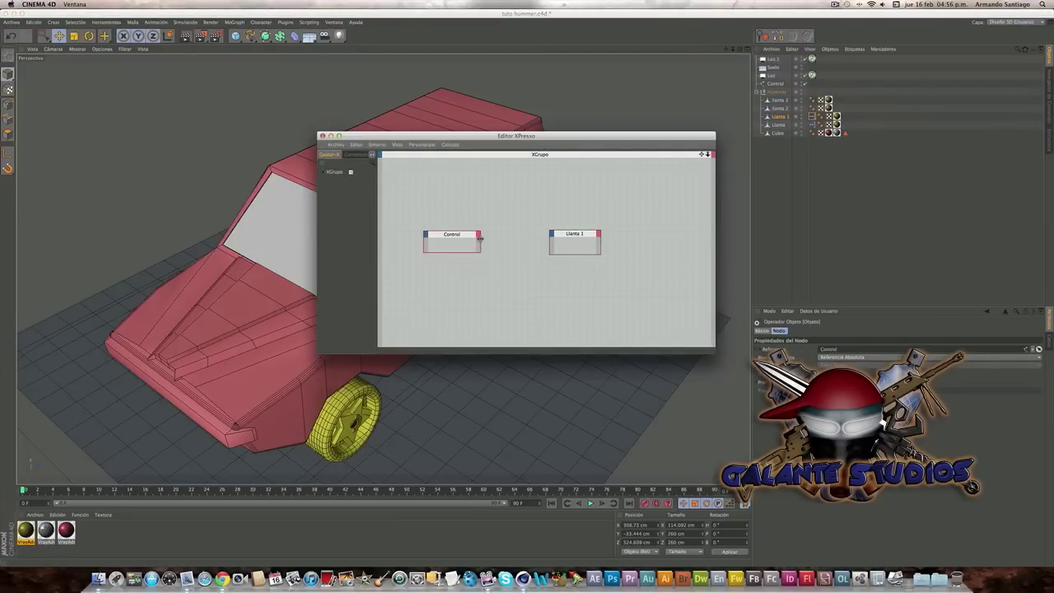
Wire Control's Posición.Z output to Llanta 1's Rotación.P input, close the editor, and select Llanta 2
{"action": "left_click", "coordinate": [478, 235]}
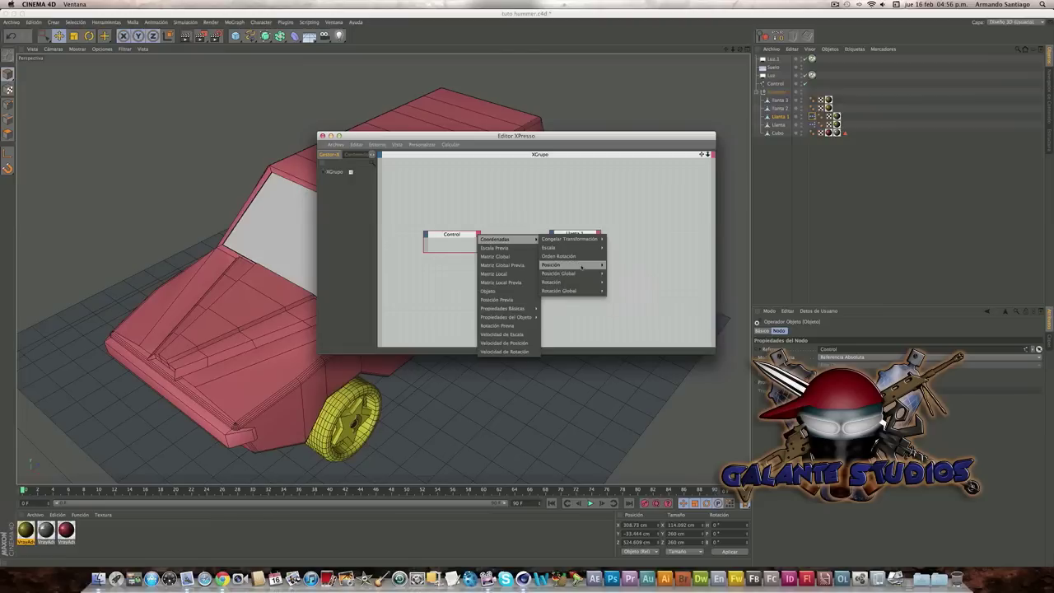
{"action": "mouse_move", "coordinate": [571, 264]}
{"action": "left_click", "coordinate": [616, 291]}
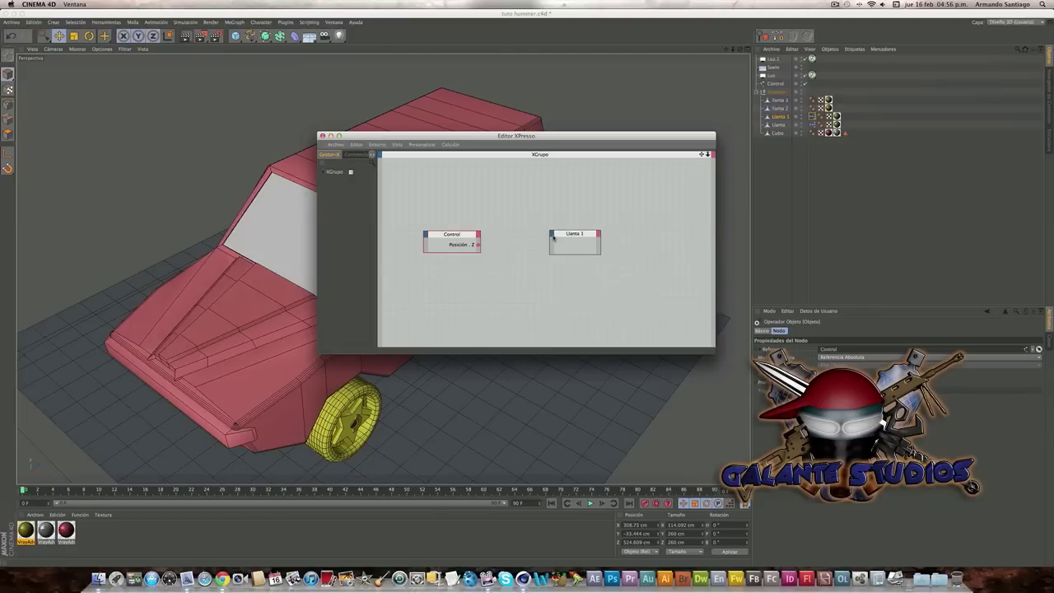
{"action": "left_click", "coordinate": [552, 234]}
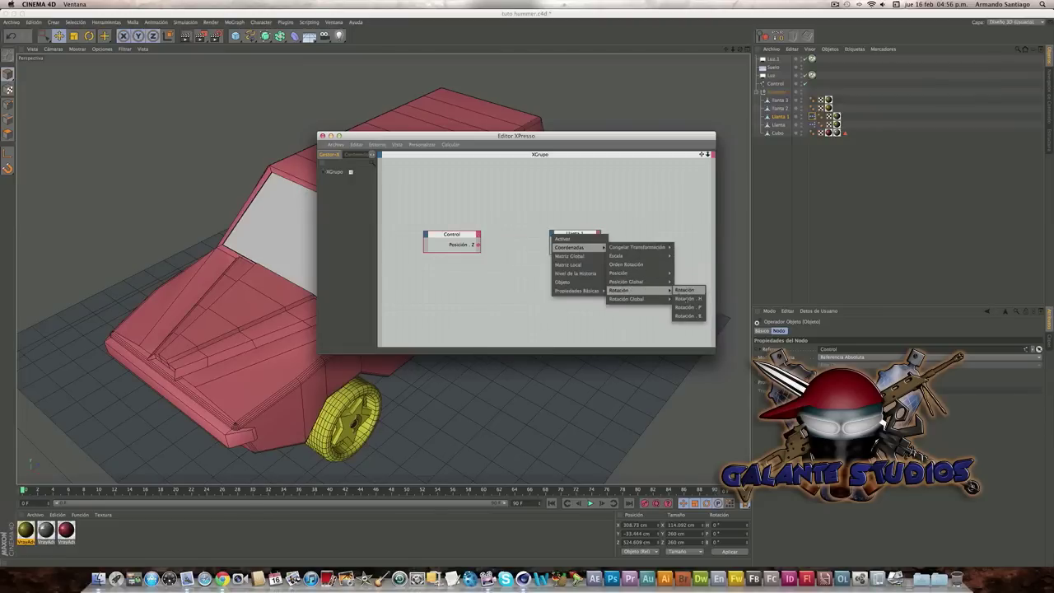
{"action": "left_click", "coordinate": [685, 307]}
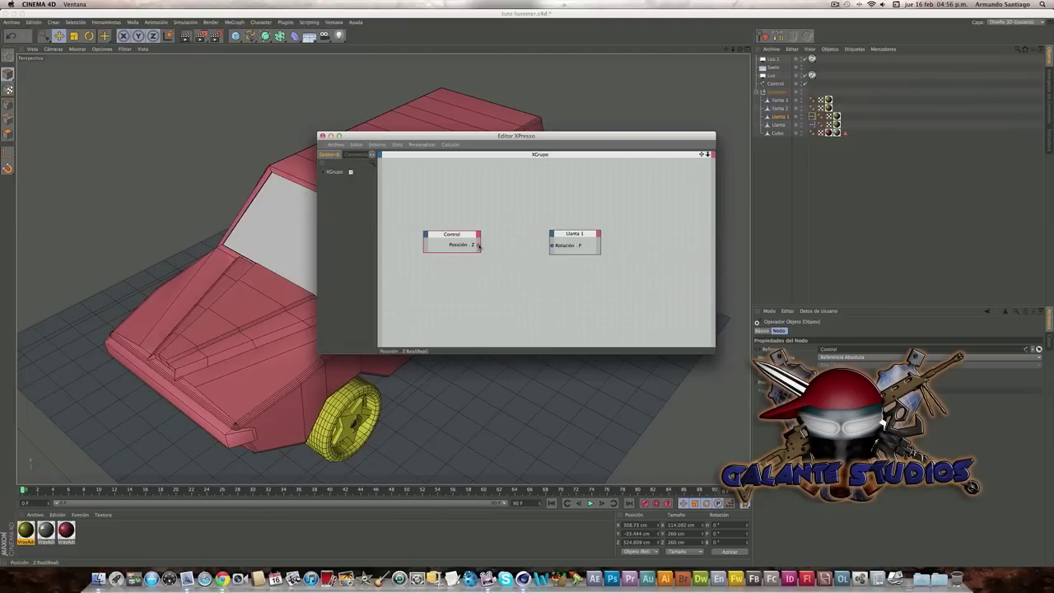
{"action": "left_click_drag", "start_coordinate": [550, 246], "coordinate": [551, 246]}
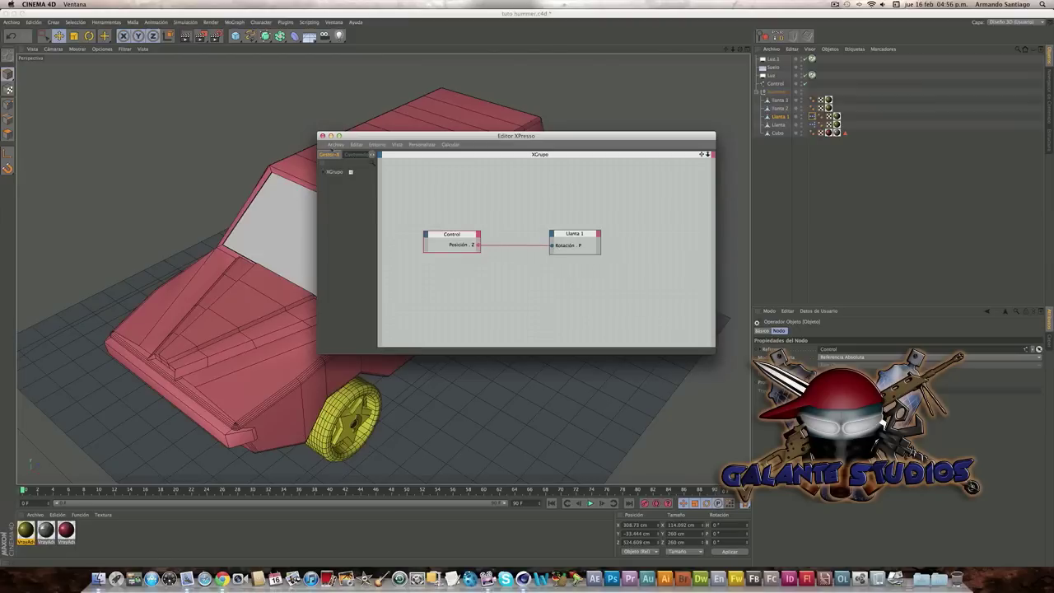
{"action": "left_click", "coordinate": [322, 135]}
{"action": "left_click", "coordinate": [778, 108]}
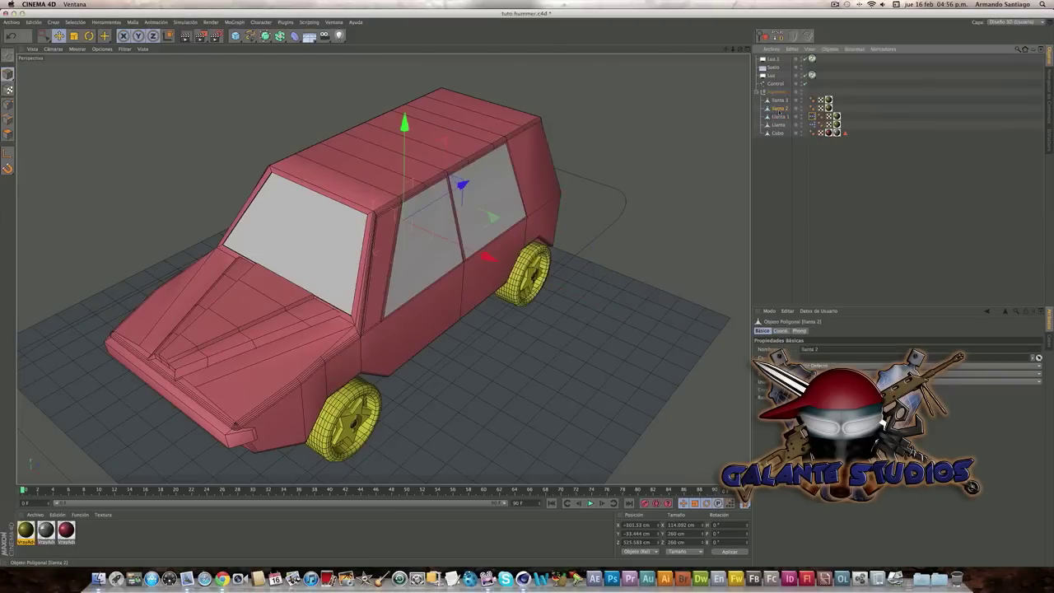
Add an XPresso tag to Llanta 2 and bring Llanta 2 and Control into the graph
{"action": "right_click", "coordinate": [778, 108]}
{"action": "mouse_move", "coordinate": [823, 115]}
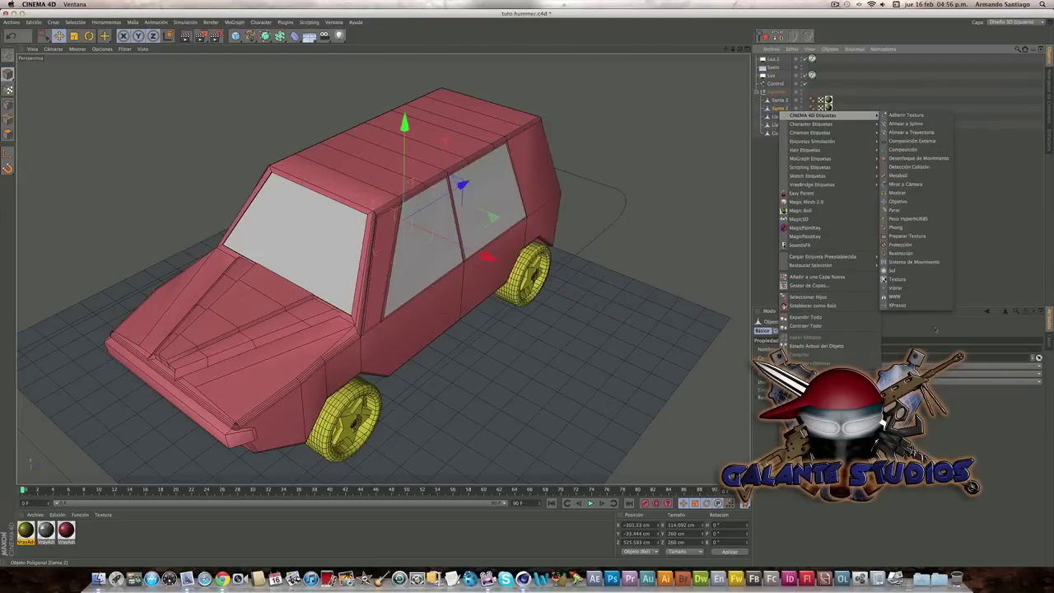
{"action": "left_click", "coordinate": [896, 304]}
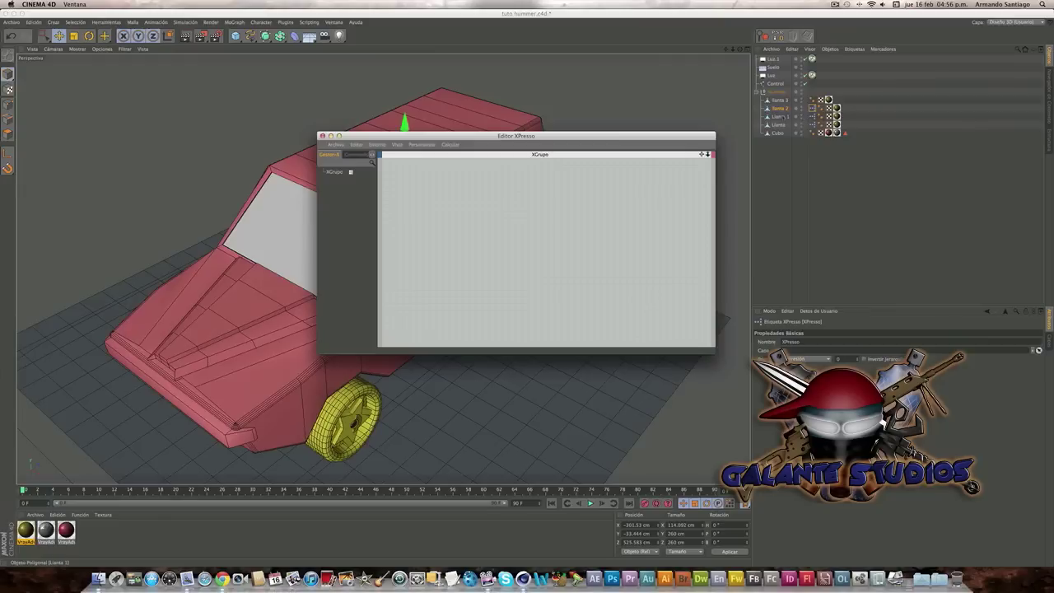
{"action": "left_click_drag", "start_coordinate": [573, 236], "coordinate": [605, 247]}
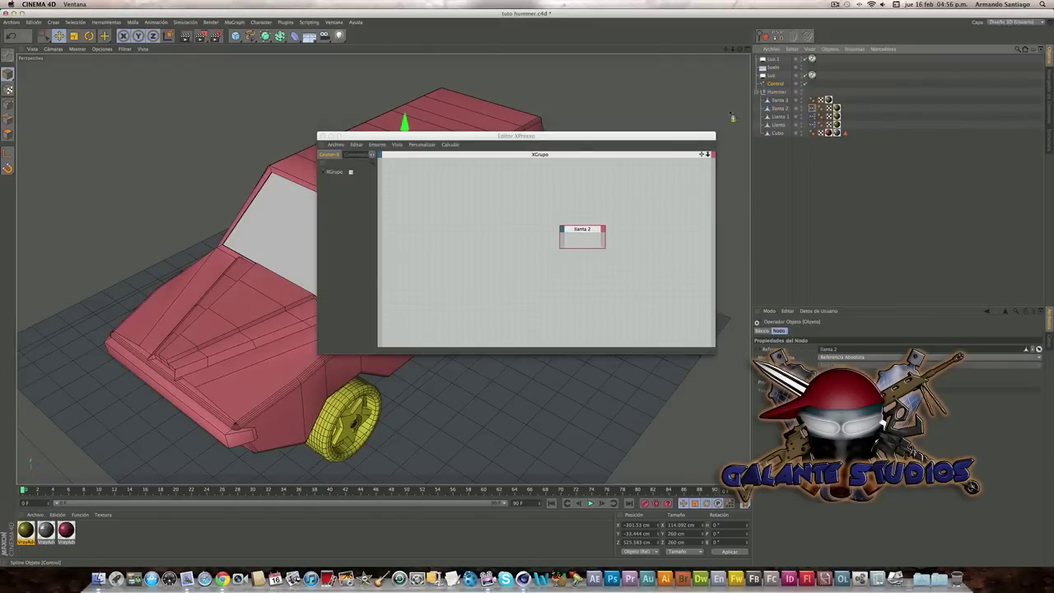
{"action": "left_click_drag", "start_coordinate": [461, 229], "coordinate": [489, 245]}
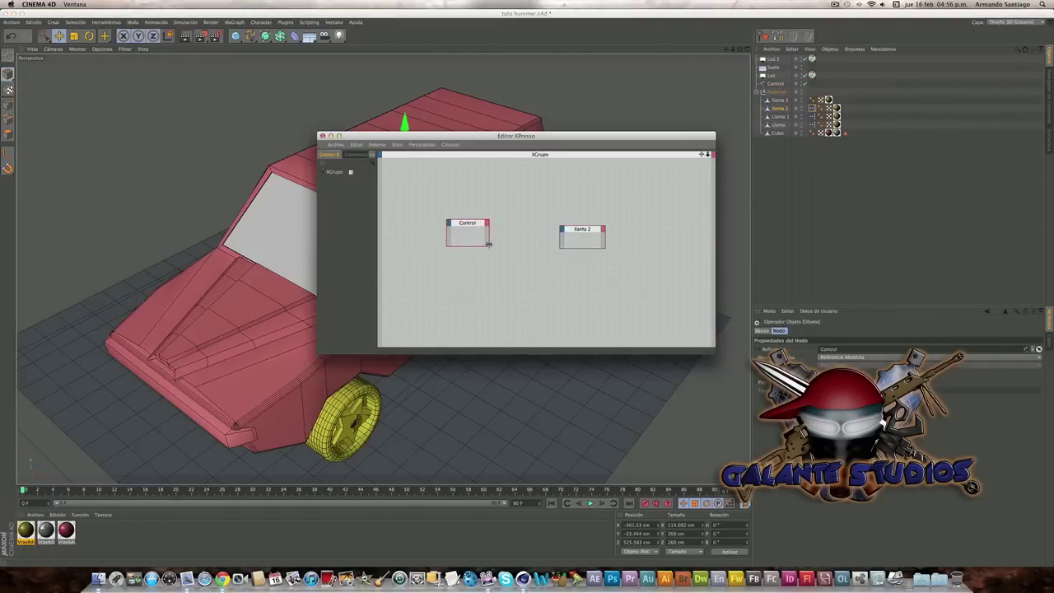
Connect Control's Posición.Z to Llanta 2's Rotación.P, close the editor, and select llanta 3
{"action": "left_click", "coordinate": [485, 223]}
{"action": "mouse_move", "coordinate": [503, 227]}
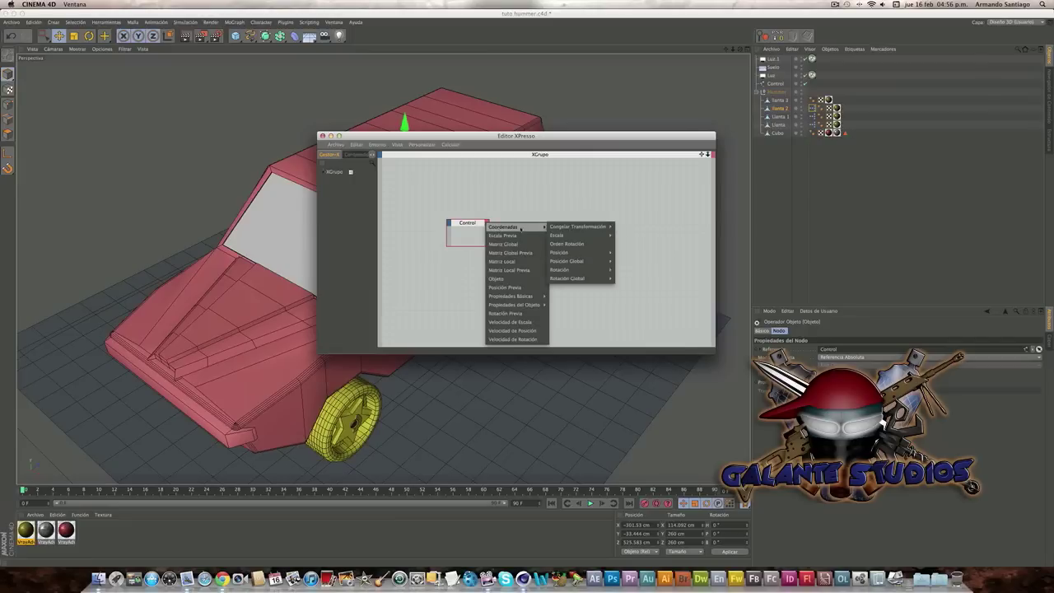
{"action": "mouse_move", "coordinate": [568, 252]}
{"action": "left_click", "coordinate": [627, 277]}
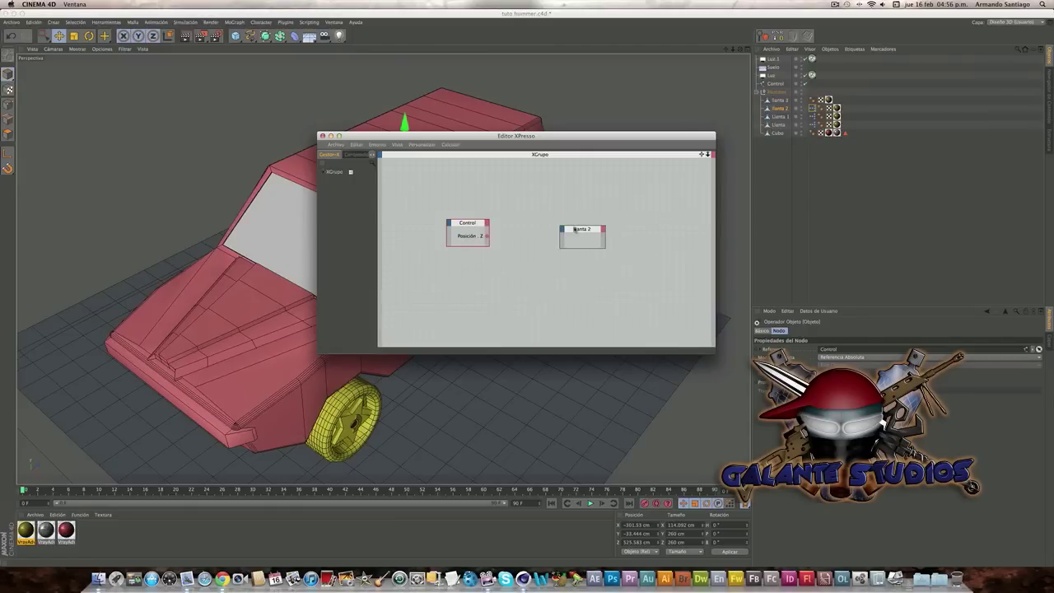
{"action": "mouse_move", "coordinate": [562, 231]}
{"action": "left_mouse_down"}
{"action": "mouse_move", "coordinate": [572, 221]}
{"action": "mouse_move", "coordinate": [563, 233]}
{"action": "left_mouse_up"}
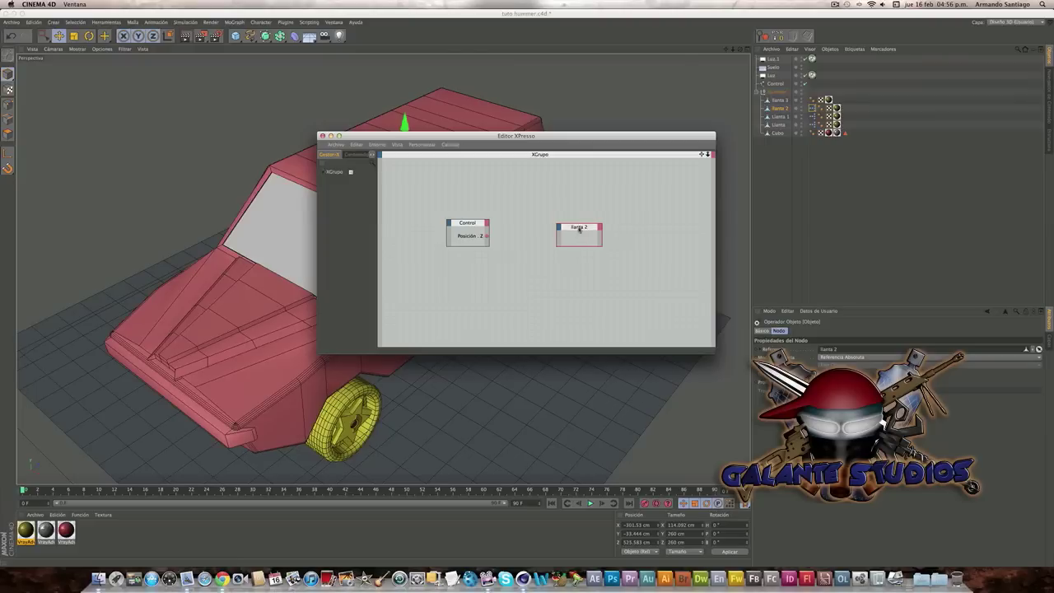
{"action": "left_click", "coordinate": [561, 233]}
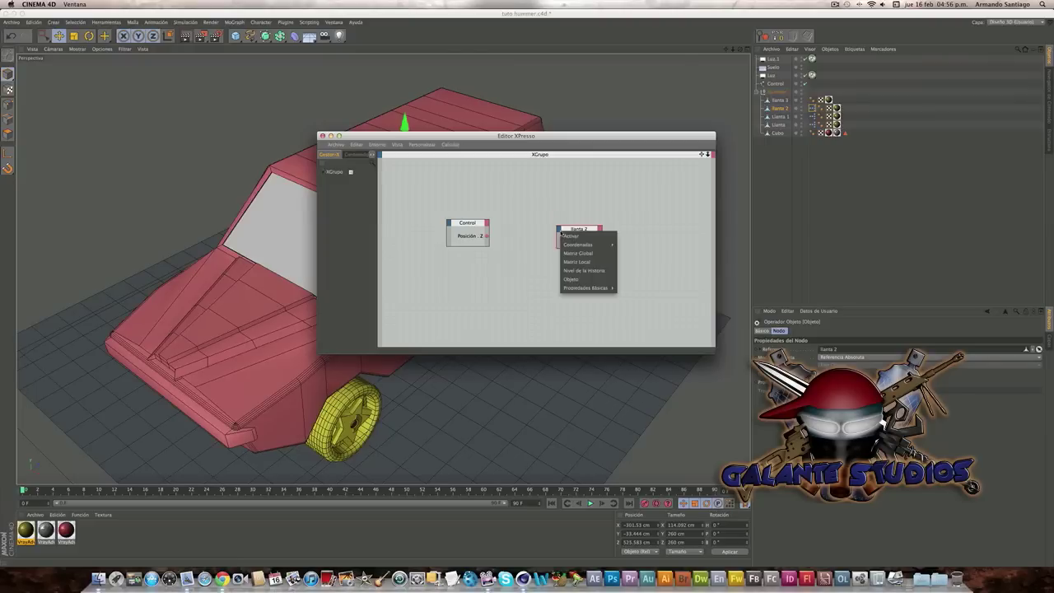
{"action": "left_click", "coordinate": [559, 232]}
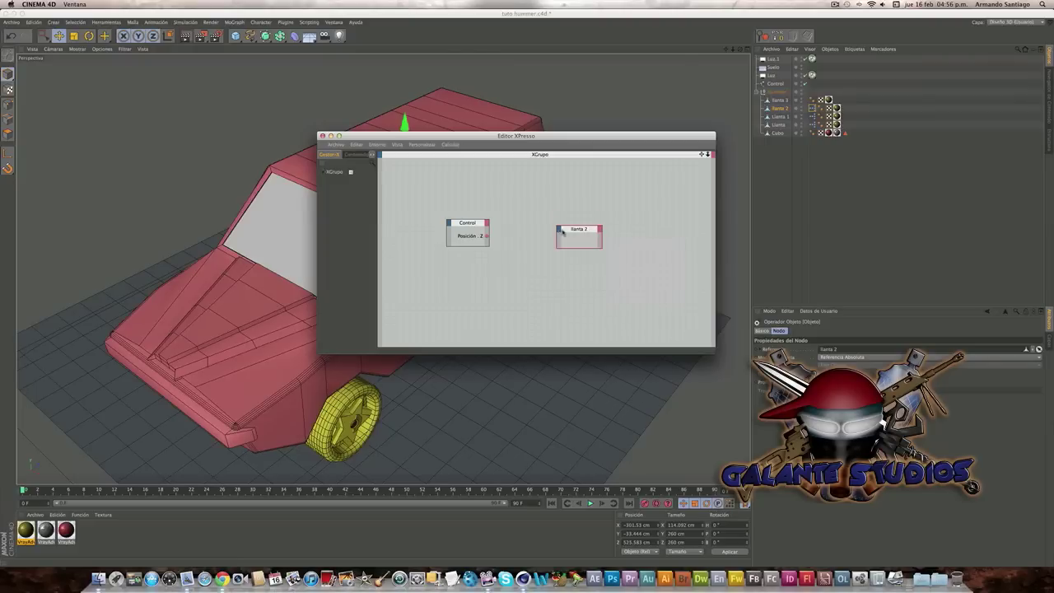
{"action": "left_click", "coordinate": [560, 233]}
{"action": "mouse_move", "coordinate": [578, 245]}
{"action": "mouse_move", "coordinate": [630, 286]}
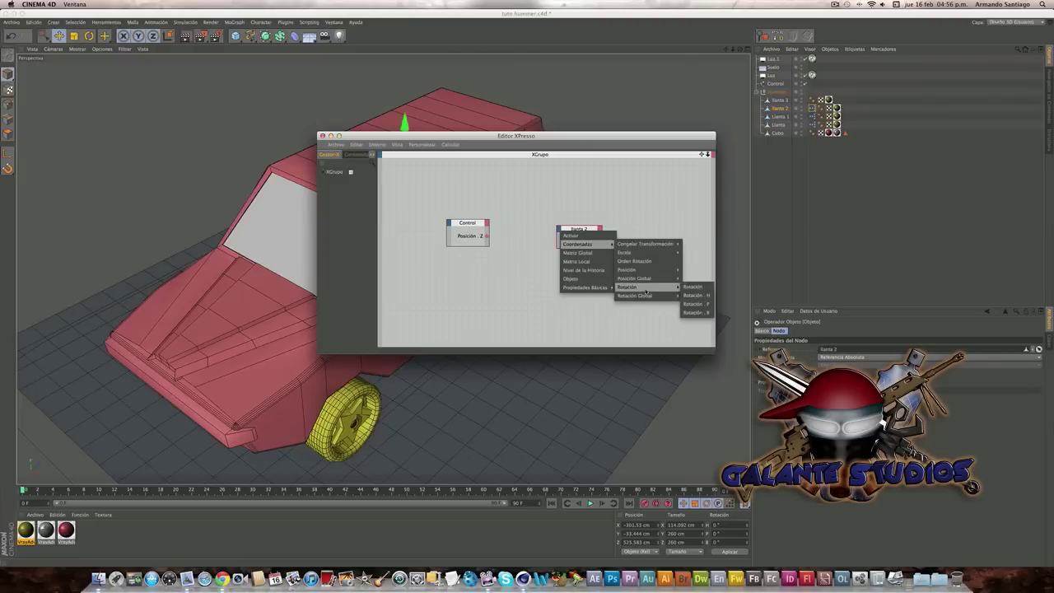
{"action": "left_click", "coordinate": [691, 296]}
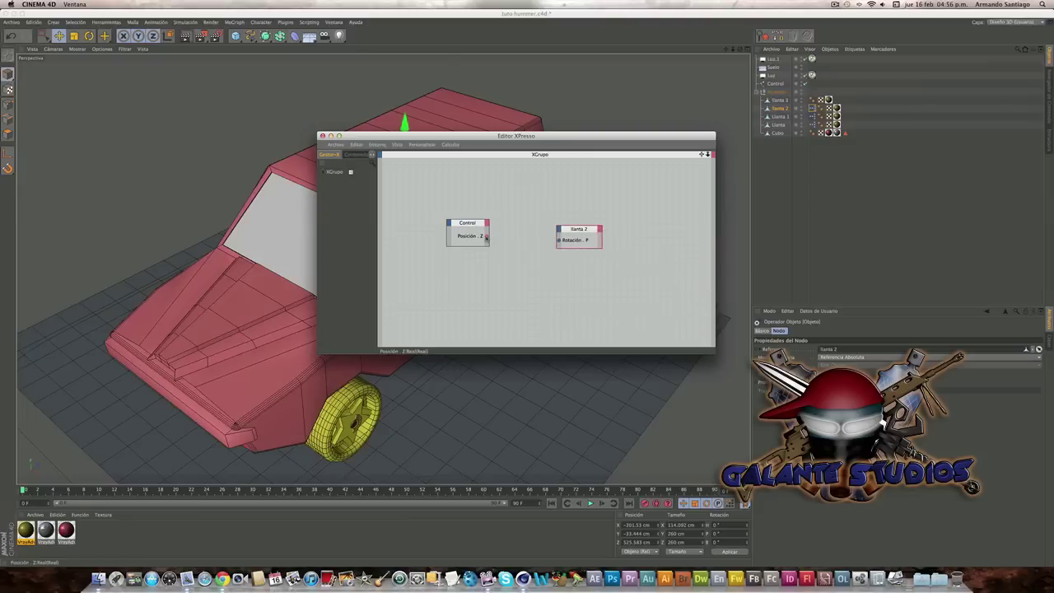
{"action": "left_click_drag", "start_coordinate": [486, 235], "coordinate": [558, 239]}
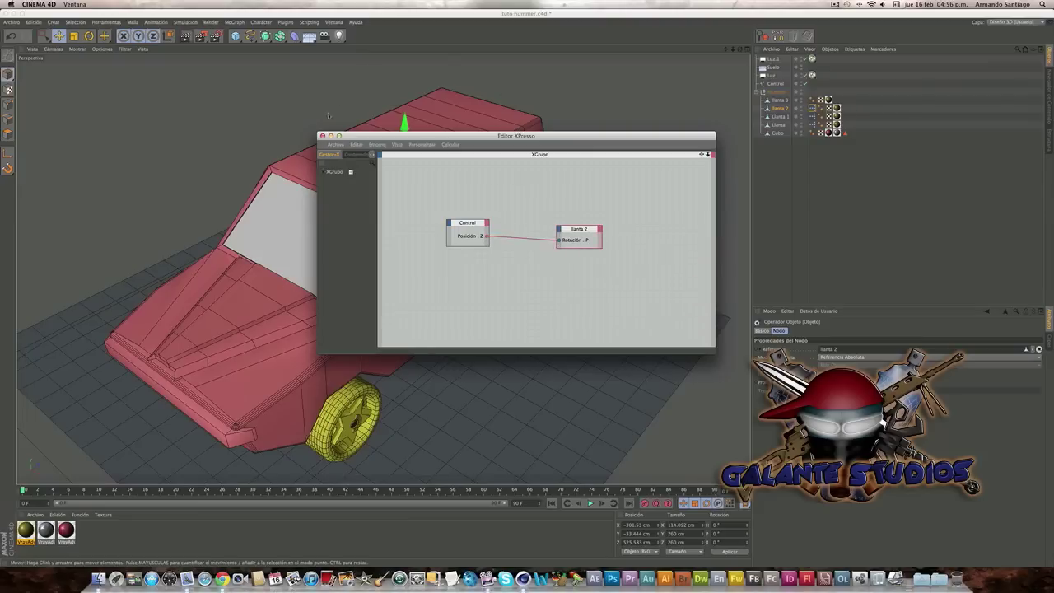
{"action": "left_click", "coordinate": [322, 135]}
{"action": "left_click", "coordinate": [778, 100]}
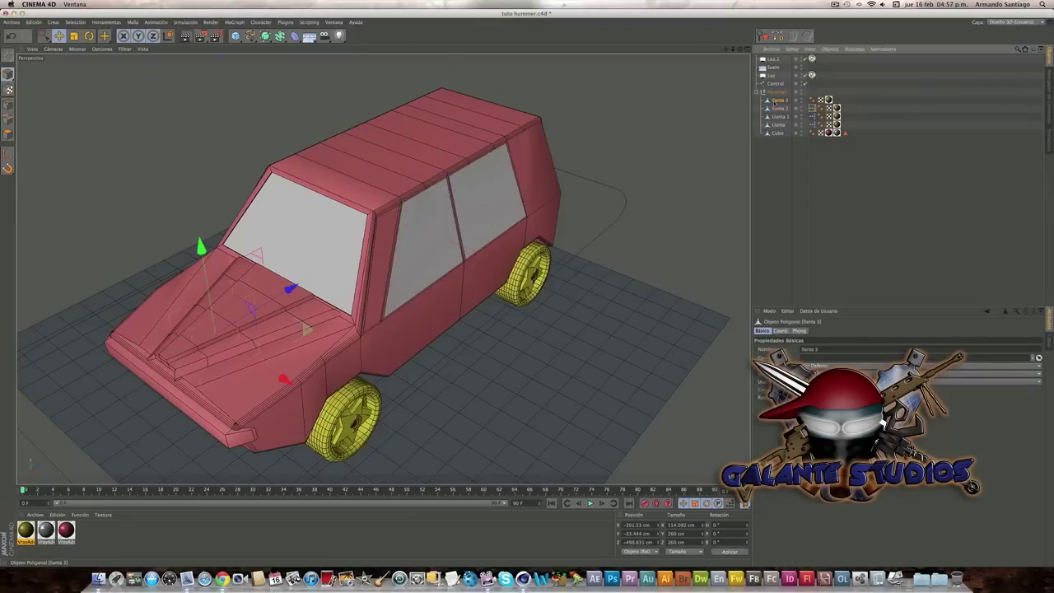
Add an XPresso tag to llanta 3 and bring llanta 3 and Control into the graph
{"action": "right_click", "coordinate": [778, 99]}
{"action": "mouse_move", "coordinate": [809, 106]}
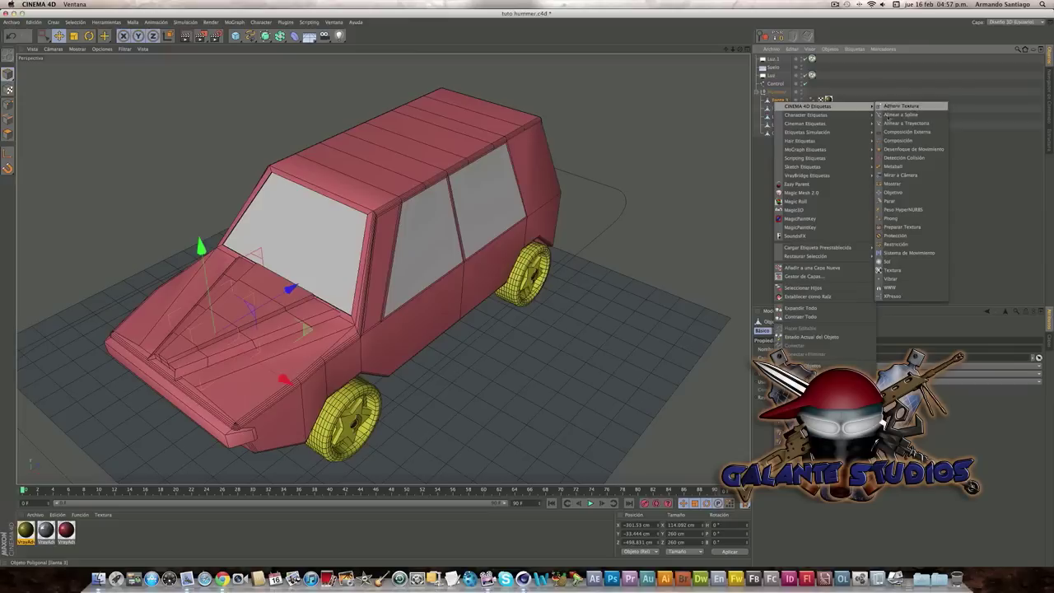
{"action": "left_click", "coordinate": [895, 296]}
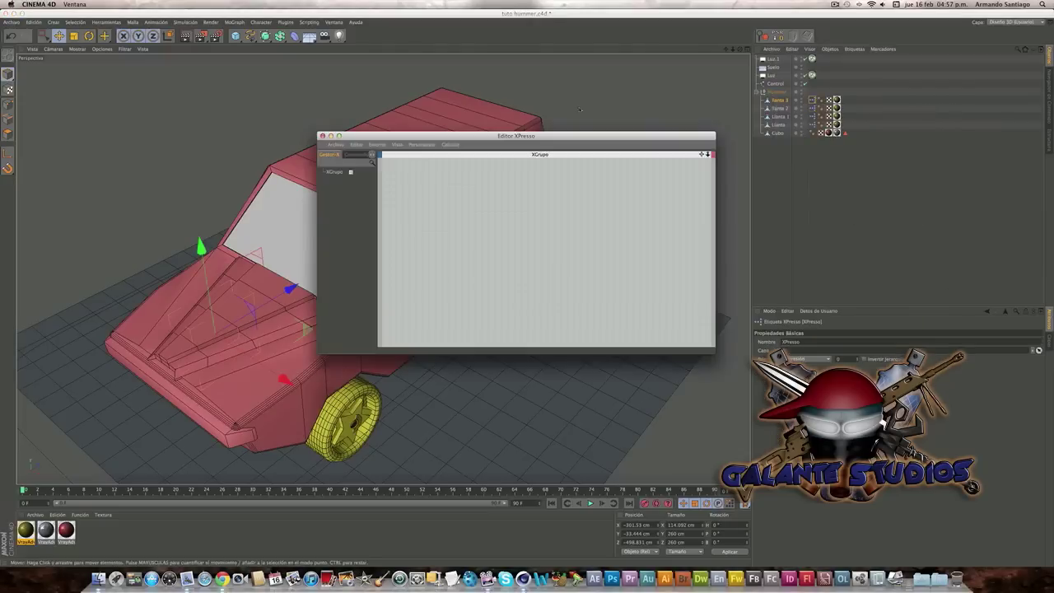
{"action": "left_click_drag", "start_coordinate": [584, 234], "coordinate": [588, 237]}
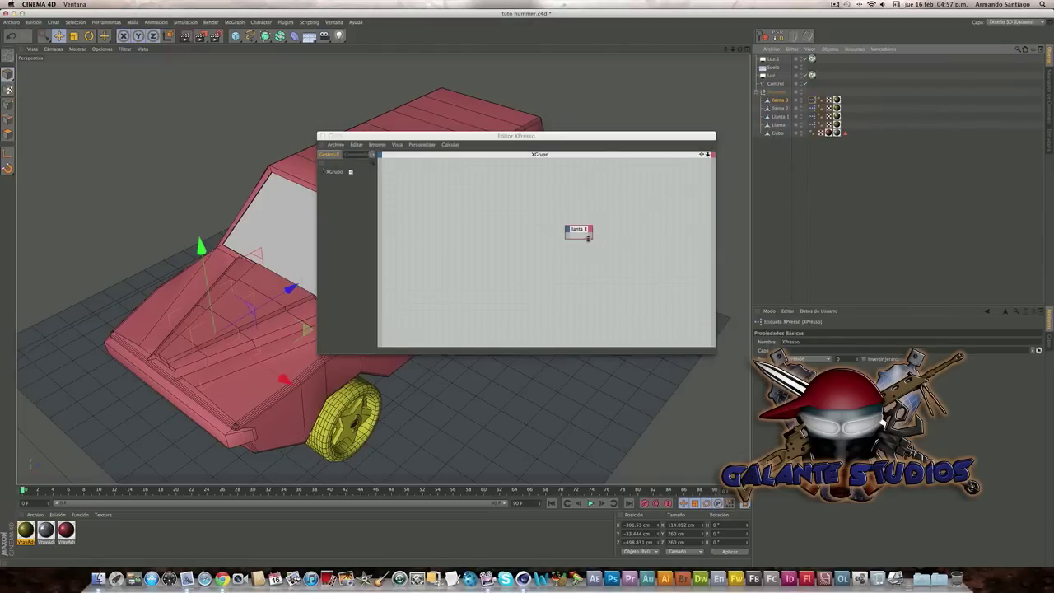
{"action": "left_click_drag", "start_coordinate": [593, 239], "coordinate": [606, 243]}
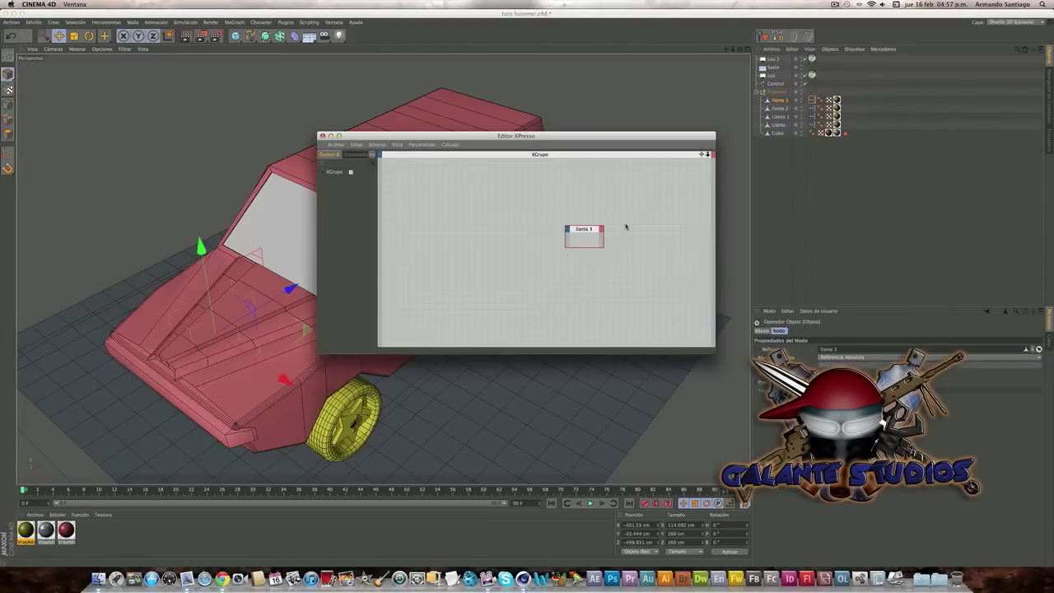
{"action": "mouse_move", "coordinate": [775, 83]}
{"action": "left_mouse_down"}
{"action": "mouse_move", "coordinate": [439, 239]}
{"action": "mouse_move", "coordinate": [478, 258]}
{"action": "mouse_move", "coordinate": [499, 216]}
{"action": "left_mouse_up"}
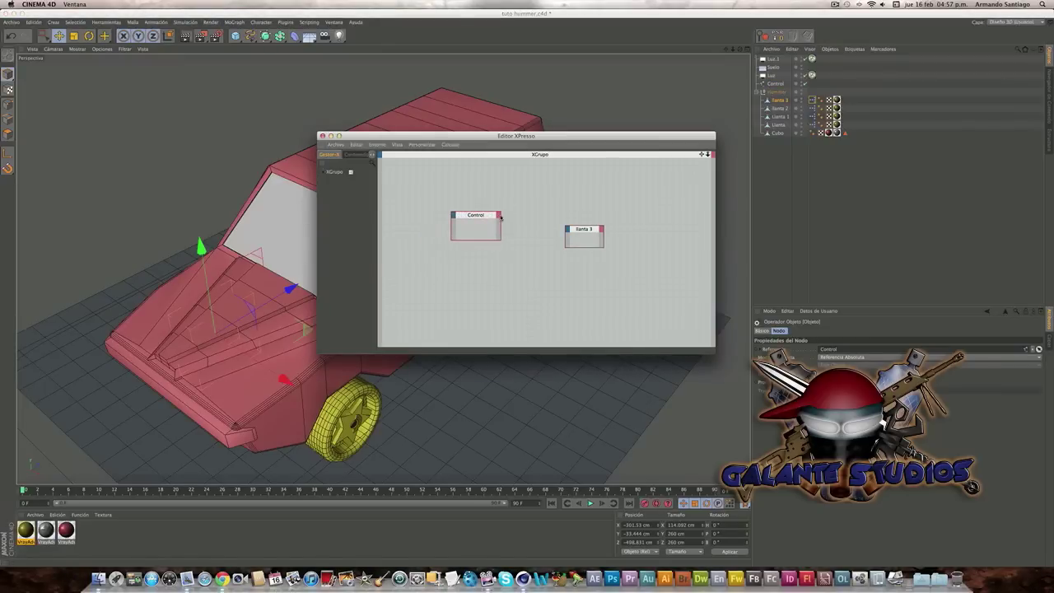
Add Control's Posición.Z output and llanta 3's Rotación.P input, then close the editor
{"action": "left_click", "coordinate": [499, 217]}
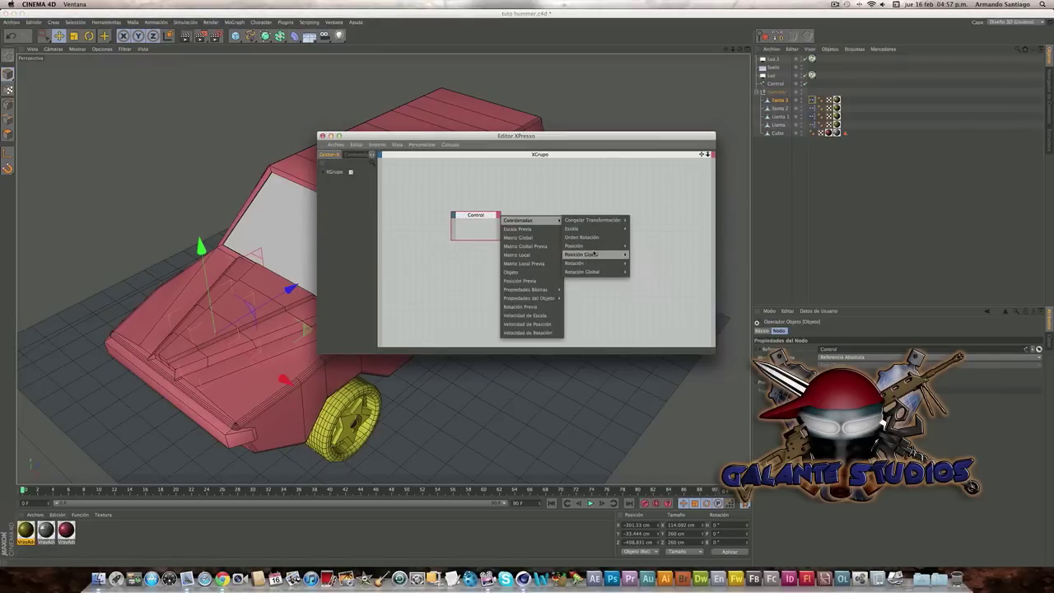
{"action": "left_click", "coordinate": [639, 268]}
{"action": "left_click", "coordinate": [567, 231]}
{"action": "mouse_move", "coordinate": [655, 285]}
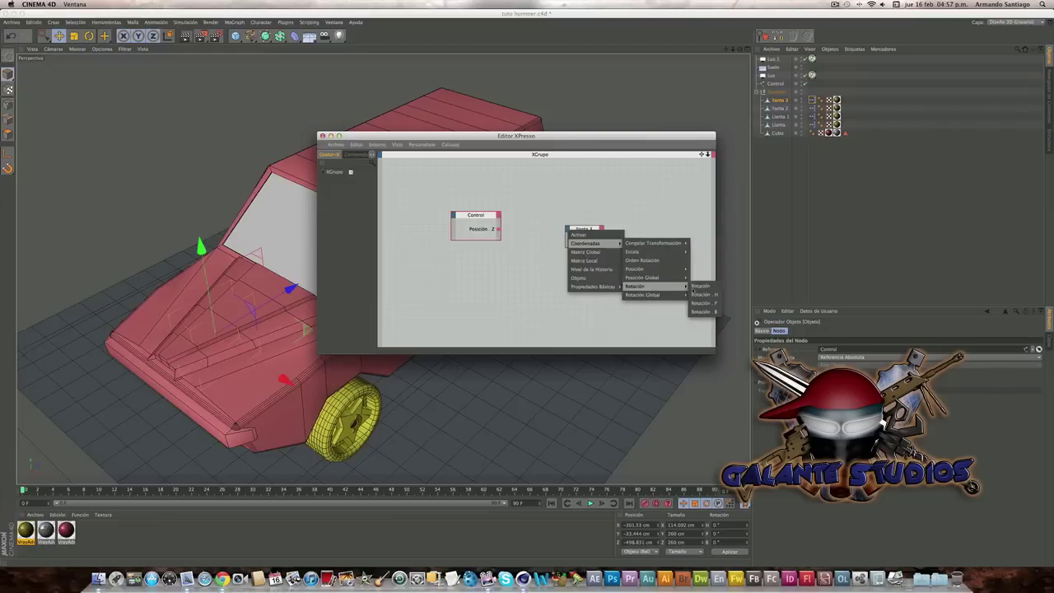
{"action": "left_click", "coordinate": [701, 303]}
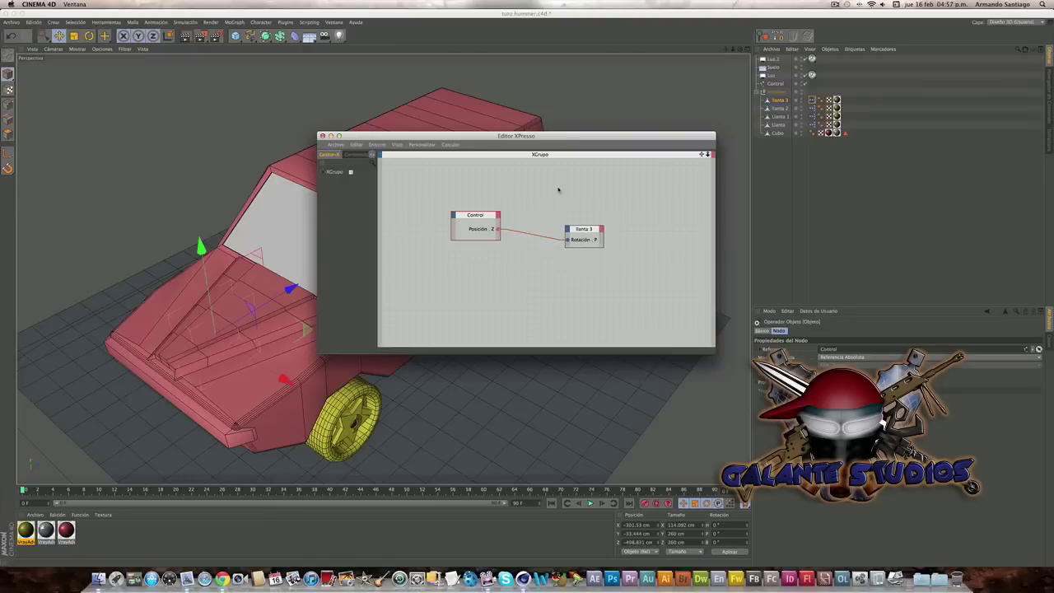
{"action": "left_click", "coordinate": [322, 135]}
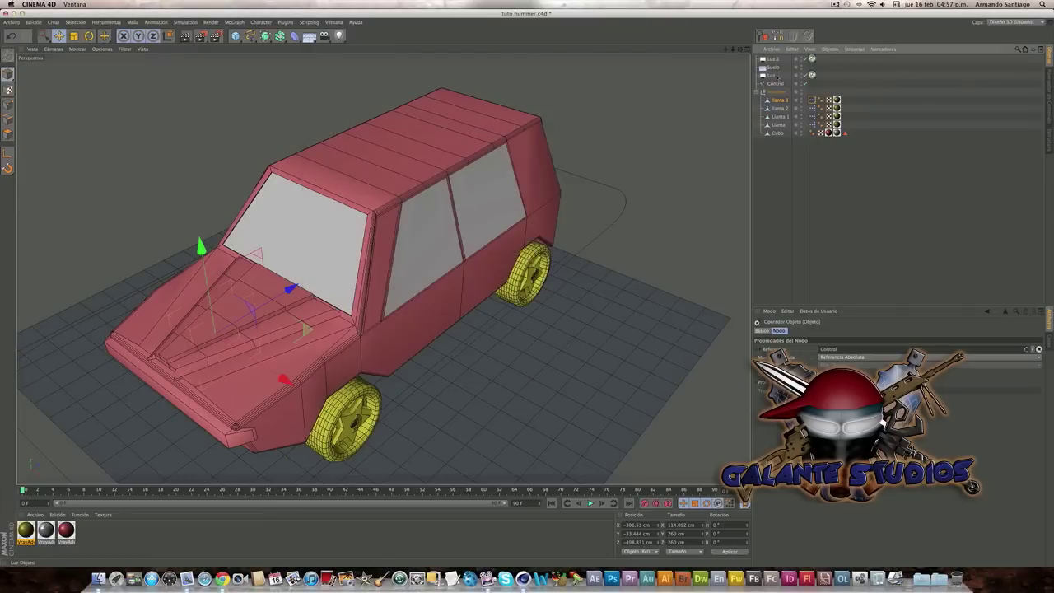
{"action": "left_click", "coordinate": [774, 84]}
{"action": "mouse_move", "coordinate": [477, 223]}
{"action": "left_mouse_down"}
{"action": "mouse_move", "coordinate": [346, 231]}
{"action": "mouse_move", "coordinate": [458, 236]}
{"action": "left_mouse_up"}
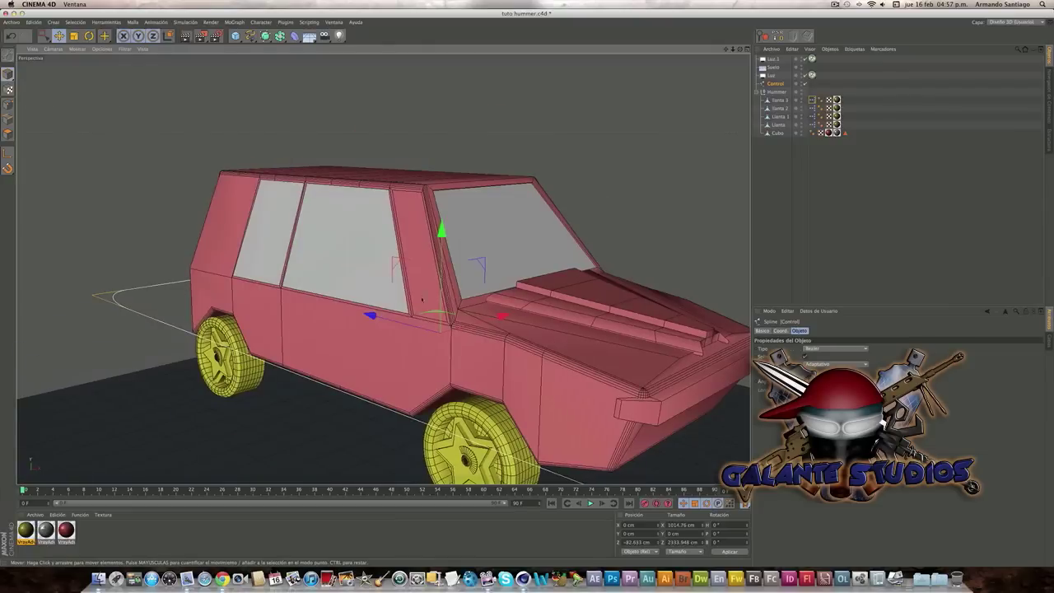
{"action": "left_click_drag", "start_coordinate": [370, 310], "coordinate": [431, 326]}
{"action": "mouse_move", "coordinate": [499, 313]}
{"action": "left_mouse_down"}
{"action": "mouse_move", "coordinate": [482, 311]}
{"action": "mouse_move", "coordinate": [549, 194]}
{"action": "mouse_move", "coordinate": [694, 270]}
{"action": "mouse_move", "coordinate": [402, 219]}
{"action": "mouse_move", "coordinate": [354, 199]}
{"action": "mouse_move", "coordinate": [333, 204]}
{"action": "left_mouse_up"}
{"action": "scroll", "coordinate": [512, 270], "scroll_direction": "down", "scroll_amount": 5}
{"action": "scroll", "coordinate": [414, 203], "scroll_direction": "up", "scroll_amount": 2}
{"action": "left_click", "coordinate": [775, 91]}
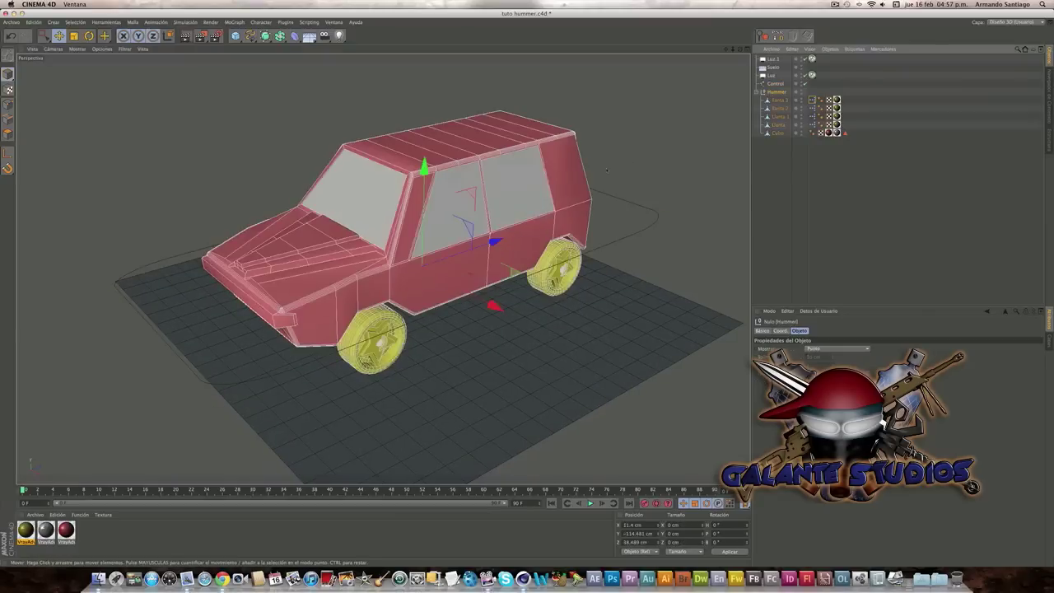
{"action": "scroll", "coordinate": [449, 206], "scroll_direction": "up", "scroll_amount": 1}
{"action": "scroll", "coordinate": [448, 205], "scroll_direction": "up", "scroll_amount": 2}
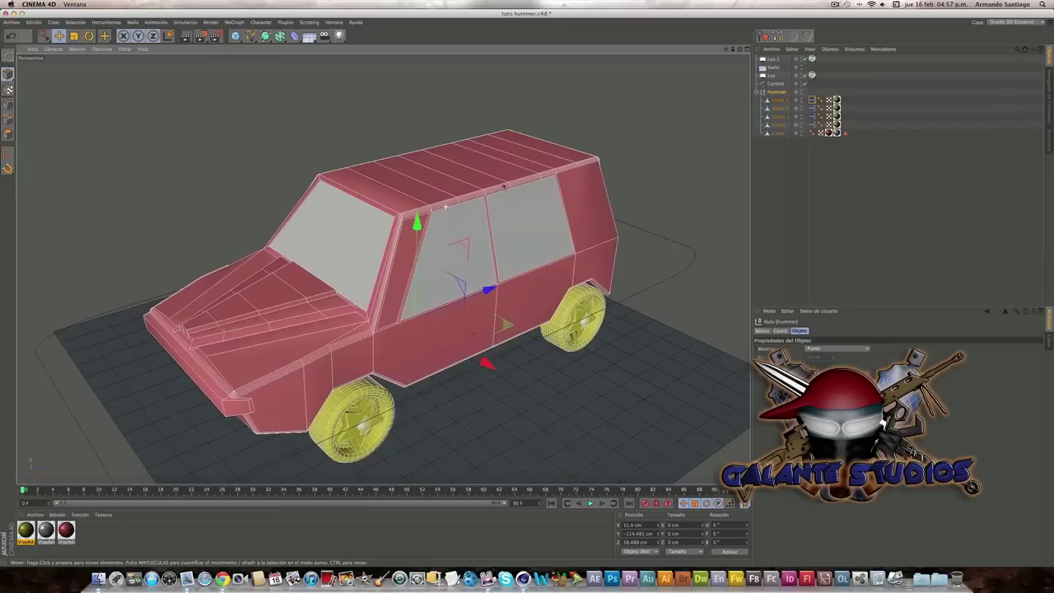
{"action": "left_click_drag", "start_coordinate": [726, 49], "coordinate": [729, 30]}
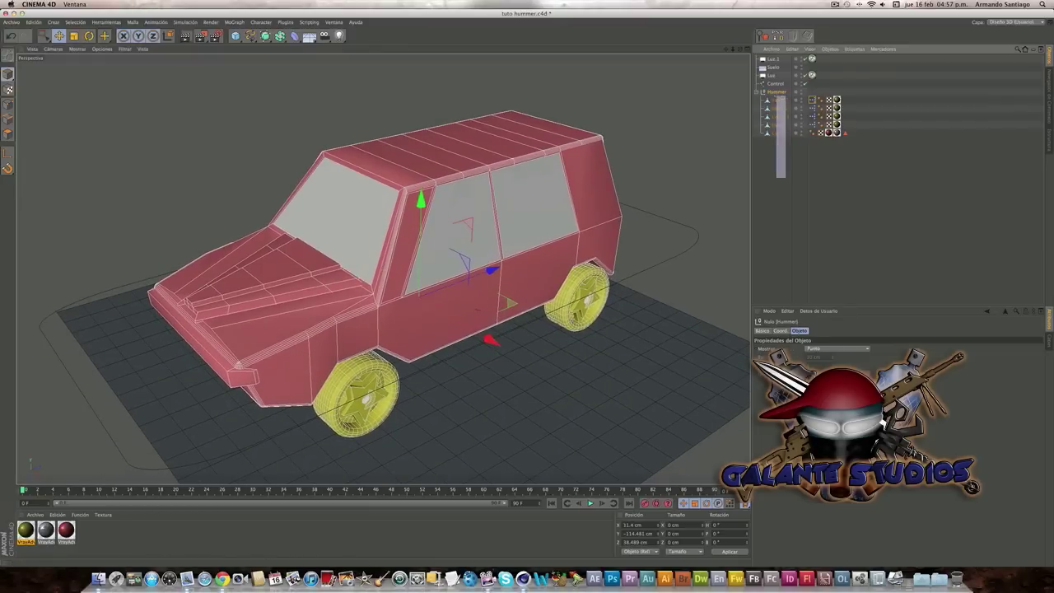
{"action": "left_click_drag", "start_coordinate": [786, 178], "coordinate": [774, 94]}
{"action": "key", "text": "o"}
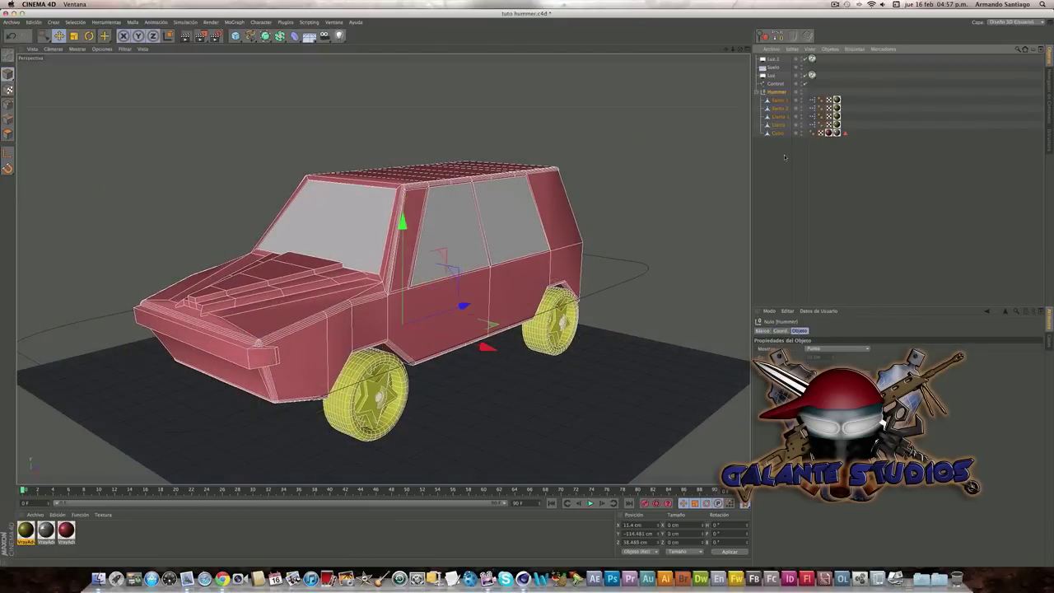
{"action": "left_click", "coordinate": [659, 124]}
{"action": "left_click_drag", "start_coordinate": [395, 247], "coordinate": [440, 236], "text": "alt"}
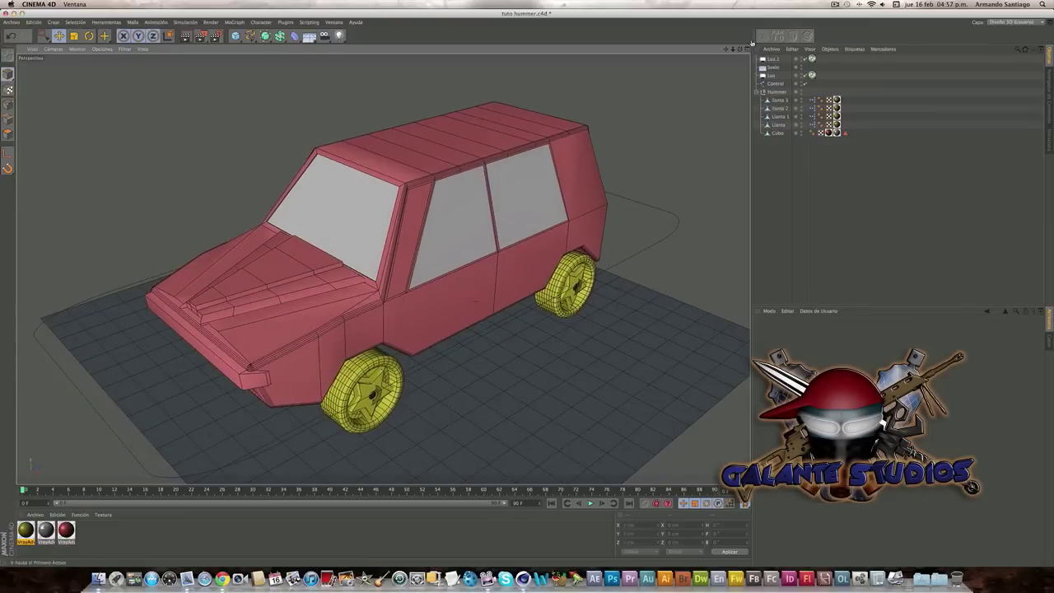
{"action": "left_click_drag", "start_coordinate": [728, 51], "coordinate": [731, 74]}
{"action": "double_click", "coordinate": [814, 100]}
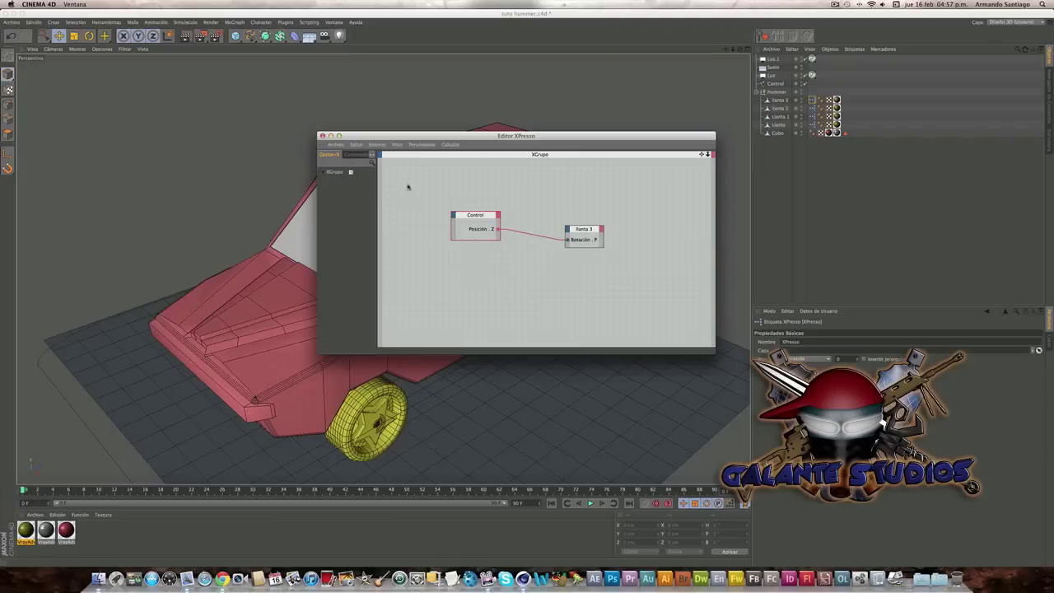
{"action": "left_click", "coordinate": [322, 136]}
{"action": "left_click", "coordinate": [371, 416]}
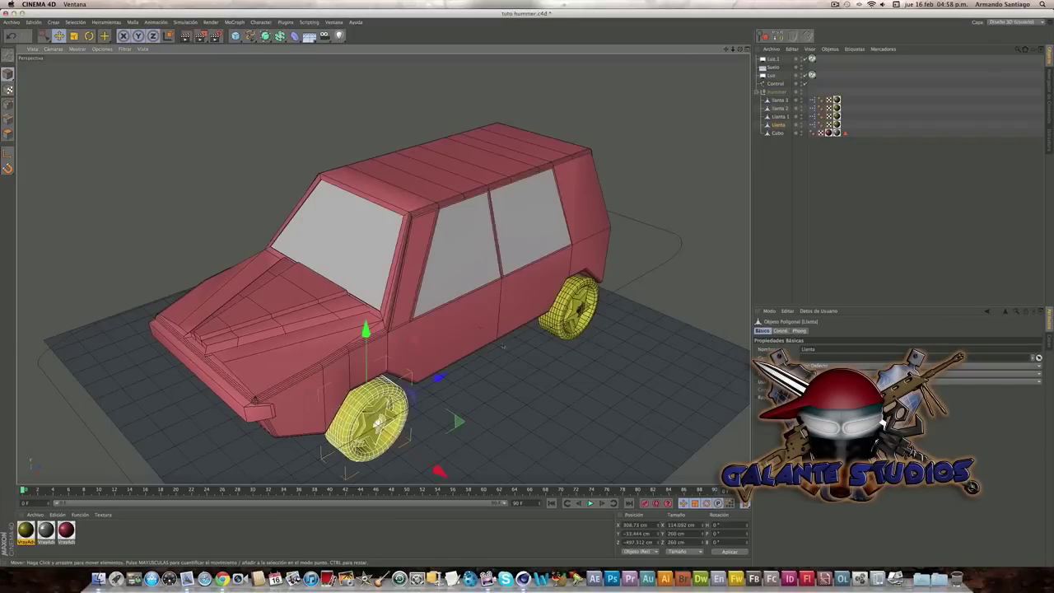
{"action": "mouse_move", "coordinate": [495, 350]}
{"action": "left_mouse_down", "text": "alt"}
{"action": "mouse_move", "coordinate": [519, 366]}
{"action": "mouse_move", "coordinate": [577, 362]}
{"action": "left_mouse_up", "text": "alt"}
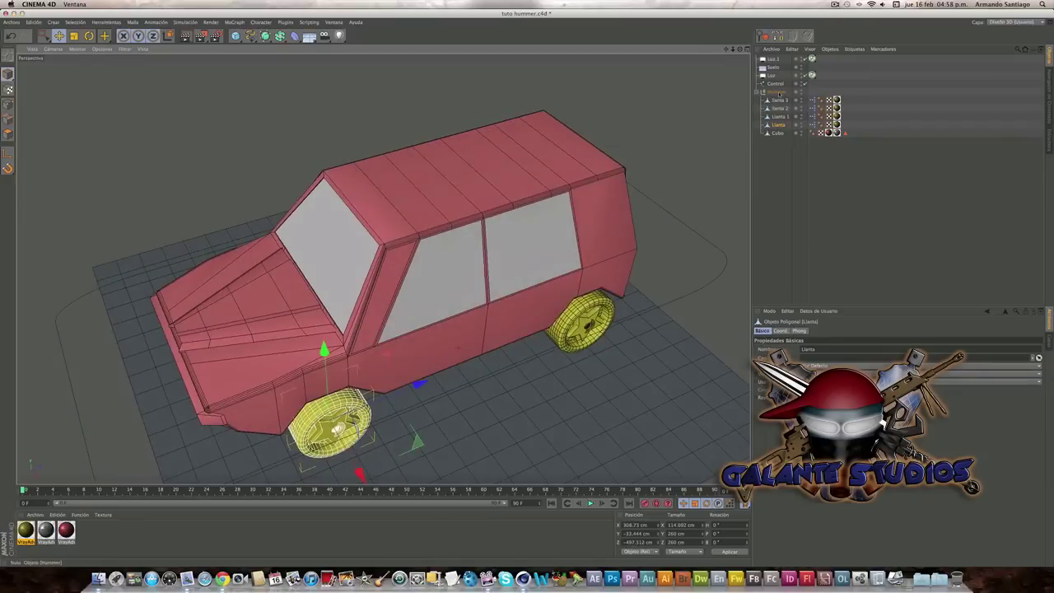
{"action": "left_click", "coordinate": [777, 91]}
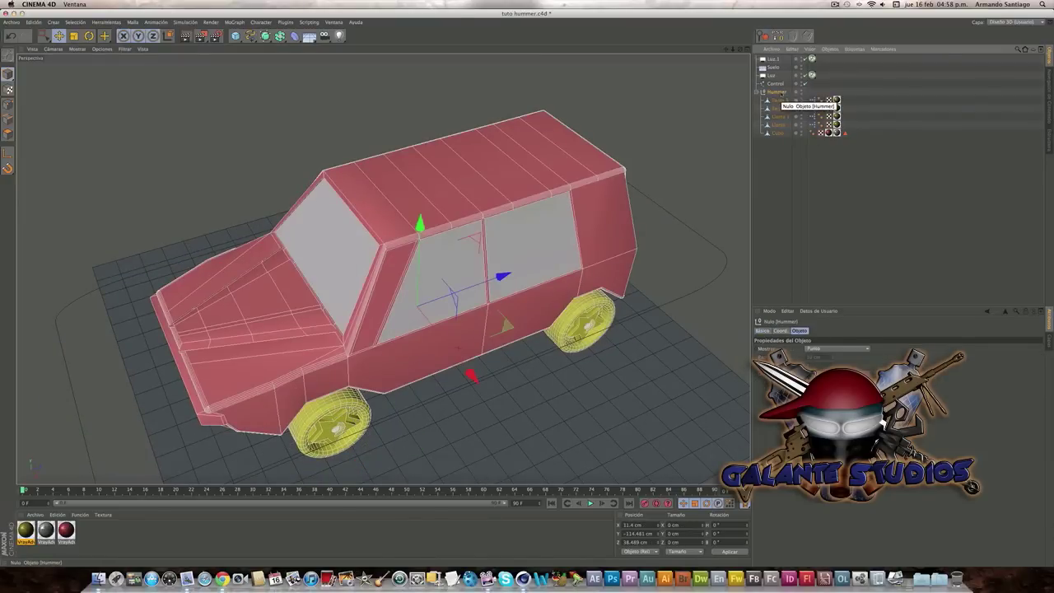
{"action": "right_click", "coordinate": [784, 93]}
{"action": "mouse_move", "coordinate": [815, 97]}
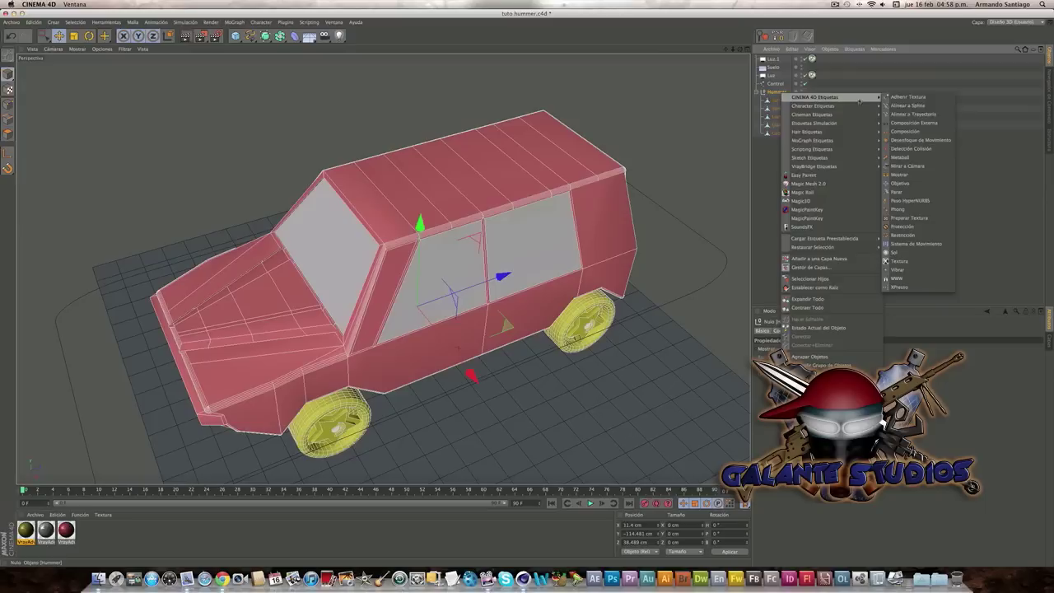
Add an XPresso tag to the Hummer with Hummer and Control as graph nodes
{"action": "left_click", "coordinate": [899, 287]}
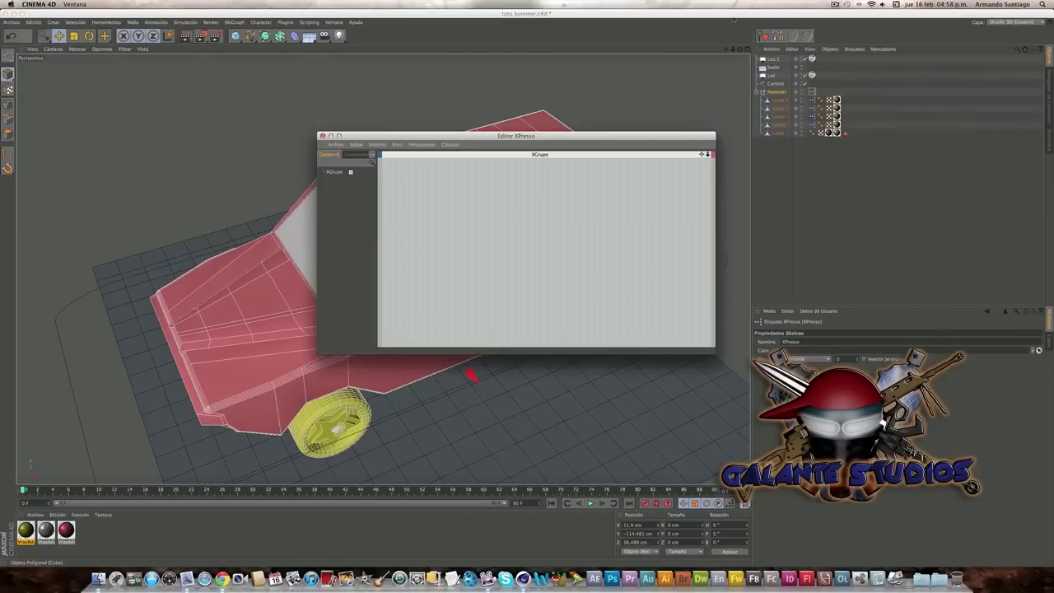
{"action": "mouse_move", "coordinate": [777, 91]}
{"action": "left_mouse_down"}
{"action": "mouse_move", "coordinate": [595, 230]}
{"action": "mouse_move", "coordinate": [625, 239]}
{"action": "left_mouse_up"}
{"action": "mouse_move", "coordinate": [774, 83]}
{"action": "left_mouse_down"}
{"action": "mouse_move", "coordinate": [474, 233]}
{"action": "mouse_move", "coordinate": [487, 240]}
{"action": "left_mouse_up"}
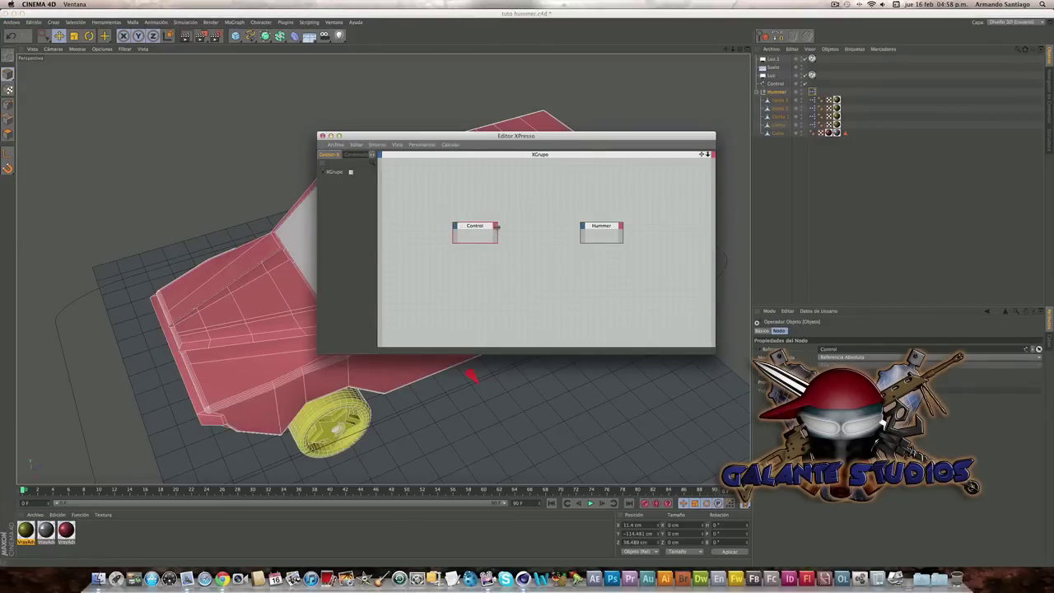
Link Control's Posición.Z output to the Hummer's Posición.Z input and close the editor
{"action": "left_click", "coordinate": [496, 225]}
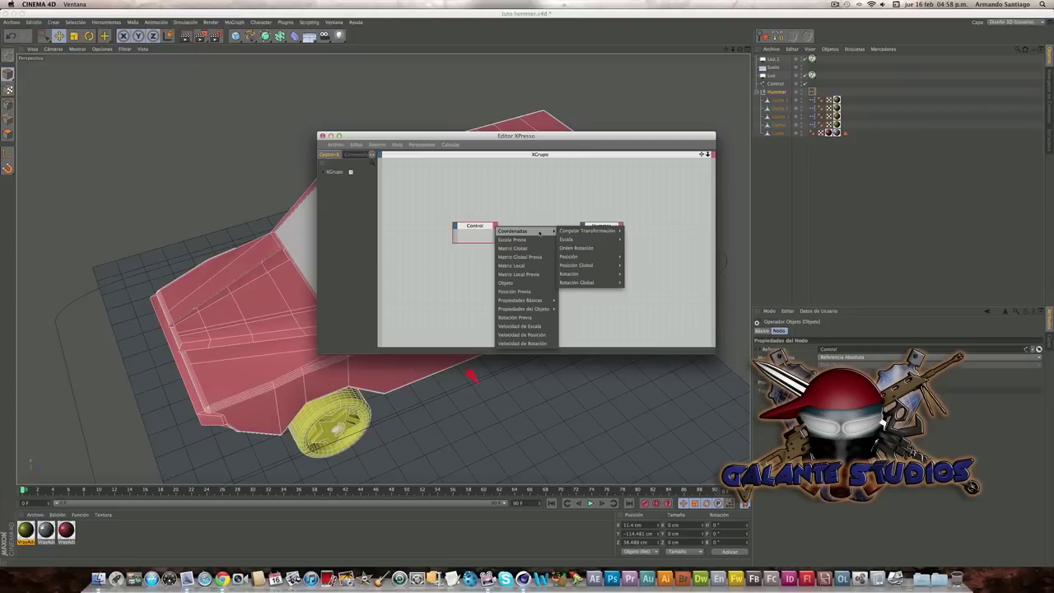
{"action": "mouse_move", "coordinate": [586, 256]}
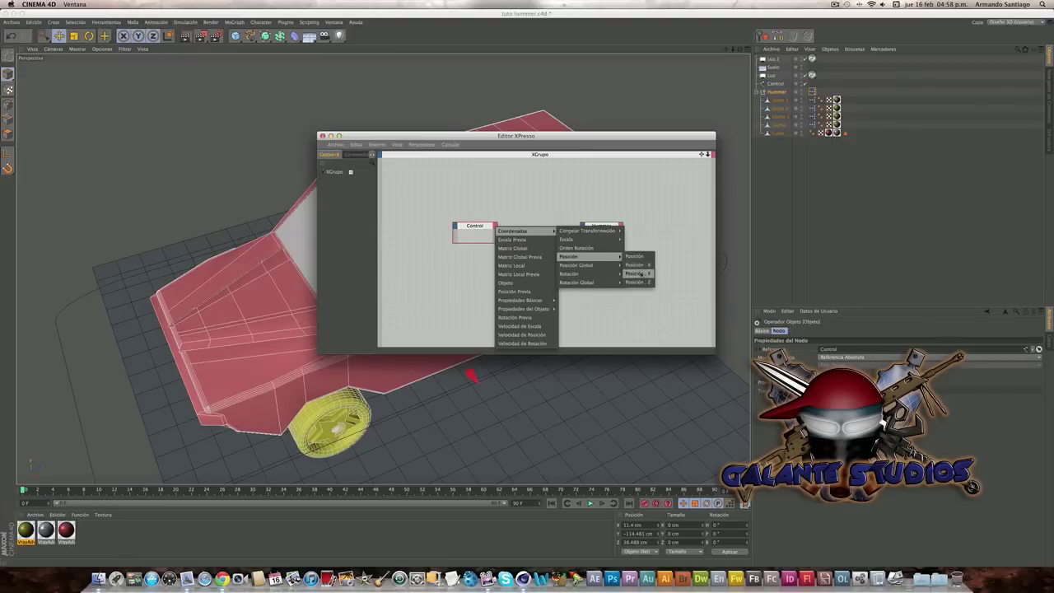
{"action": "left_click", "coordinate": [638, 281]}
{"action": "left_click", "coordinate": [583, 226]}
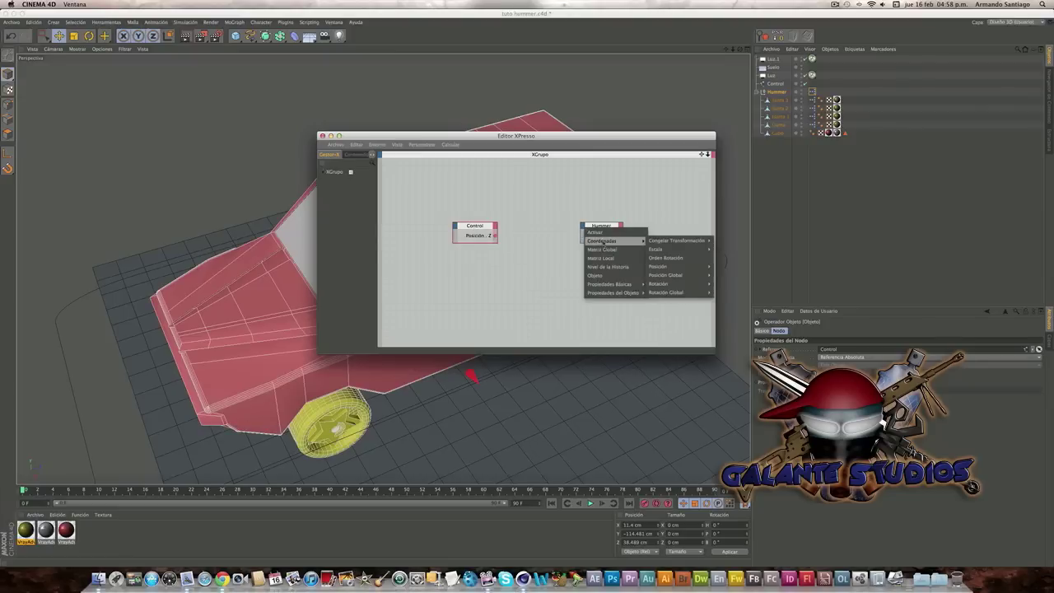
{"action": "mouse_move", "coordinate": [659, 265]}
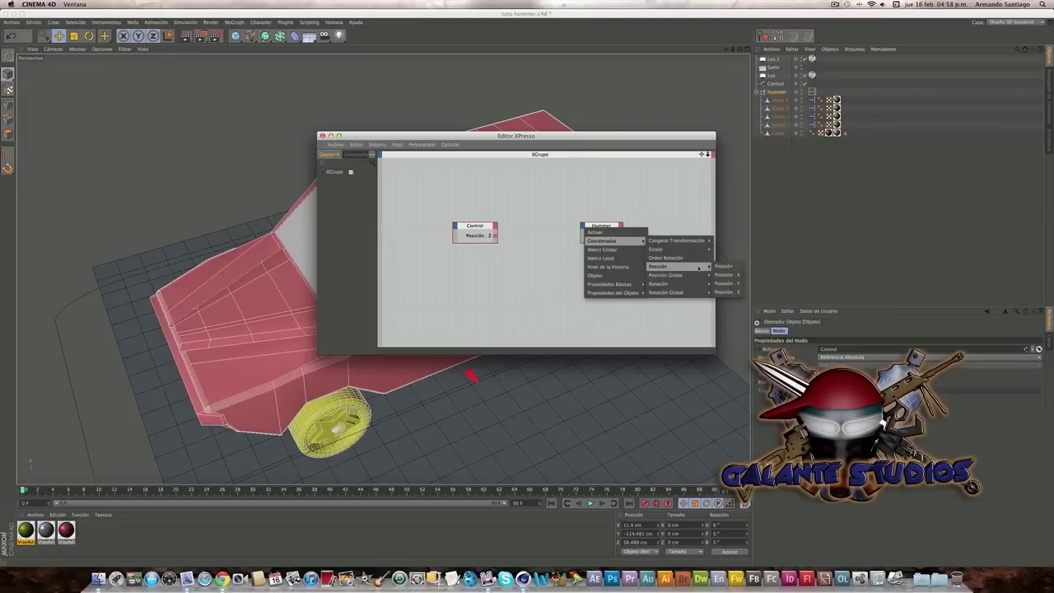
{"action": "left_click", "coordinate": [736, 292]}
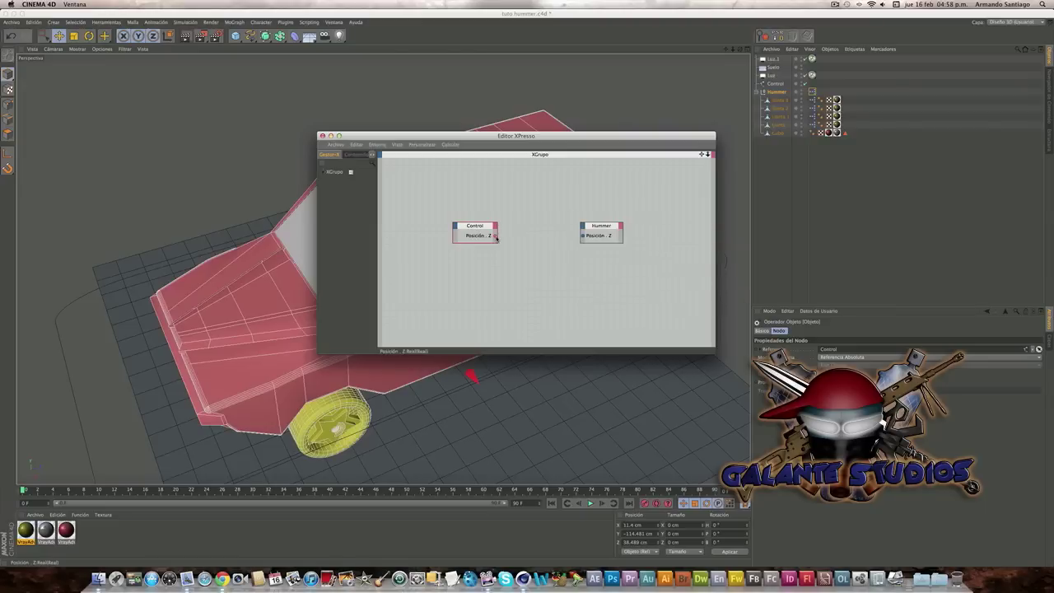
{"action": "left_click", "coordinate": [321, 135]}
{"action": "left_click_drag", "start_coordinate": [428, 280], "coordinate": [577, 296], "text": "alt"}
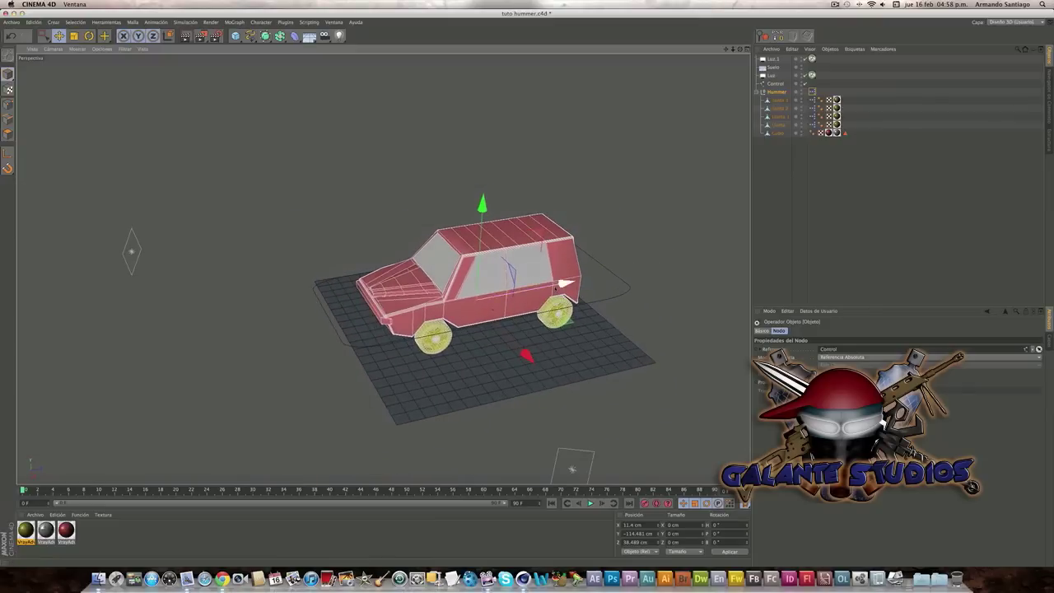
Slide the Control path to confirm the Hummer follows, then switch to the four-view layout
{"action": "left_click", "coordinate": [774, 84]}
{"action": "mouse_move", "coordinate": [565, 283]}
{"action": "left_mouse_down"}
{"action": "mouse_move", "coordinate": [348, 301]}
{"action": "mouse_move", "coordinate": [552, 269]}
{"action": "mouse_move", "coordinate": [374, 306]}
{"action": "mouse_move", "coordinate": [462, 287]}
{"action": "mouse_move", "coordinate": [468, 296]}
{"action": "left_mouse_up"}
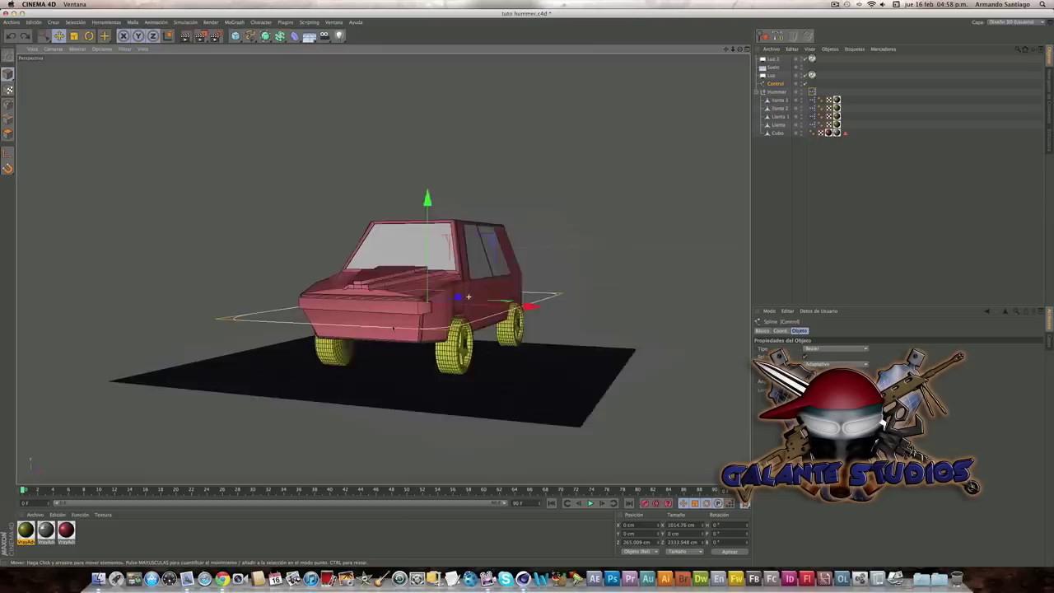
{"action": "scroll", "coordinate": [469, 296], "scroll_direction": "up", "scroll_amount": 2}
{"action": "scroll", "coordinate": [469, 296], "scroll_direction": "up", "scroll_amount": 2}
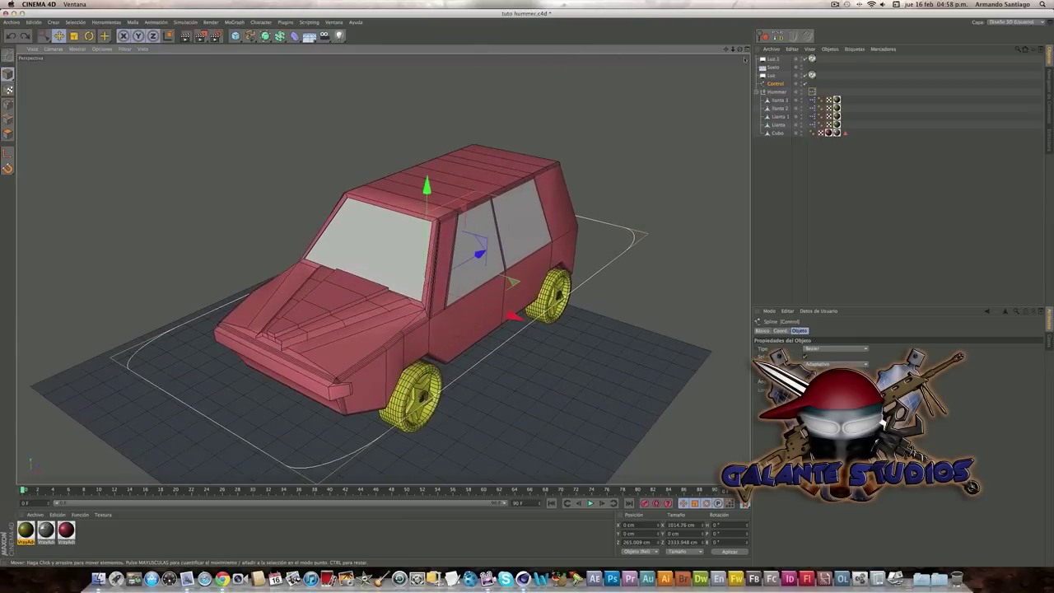
{"action": "mouse_move", "coordinate": [468, 296]}
{"action": "left_mouse_down", "text": "alt"}
{"action": "mouse_move", "coordinate": [444, 312]}
{"action": "mouse_move", "coordinate": [449, 329]}
{"action": "left_mouse_up", "text": "alt"}
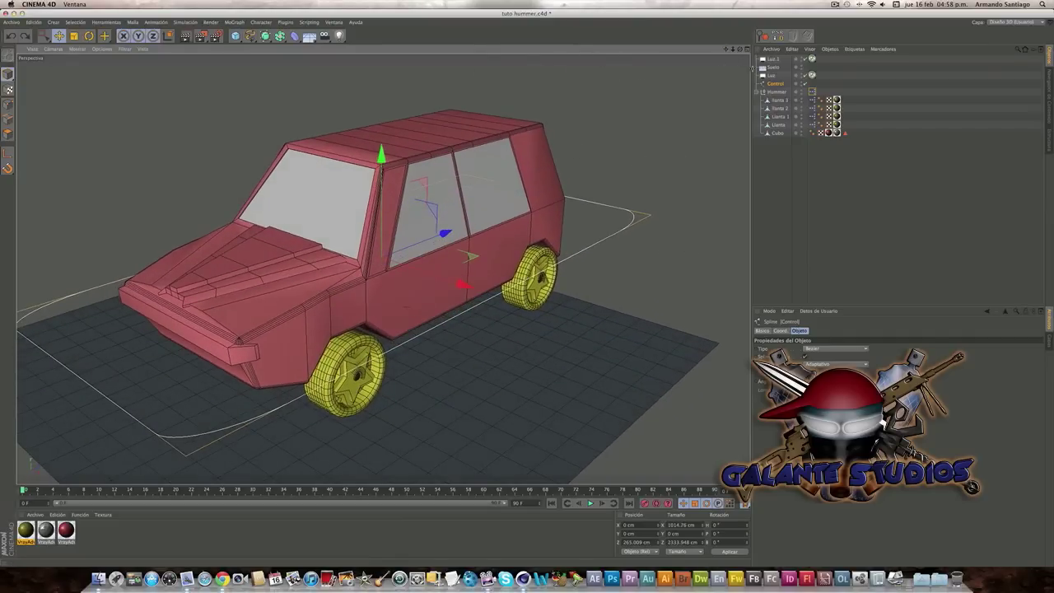
{"action": "middle_click", "coordinate": [530, 291]}
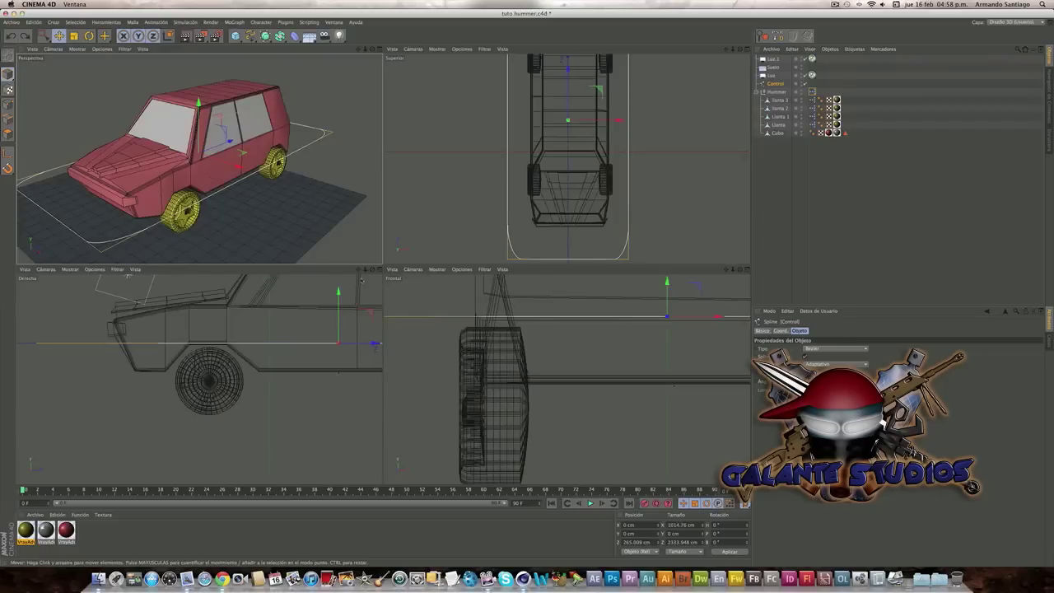
Frame the car's side in the right view and choose the Bezier spline tool
{"action": "left_click_drag", "start_coordinate": [359, 270], "coordinate": [199, 378]}
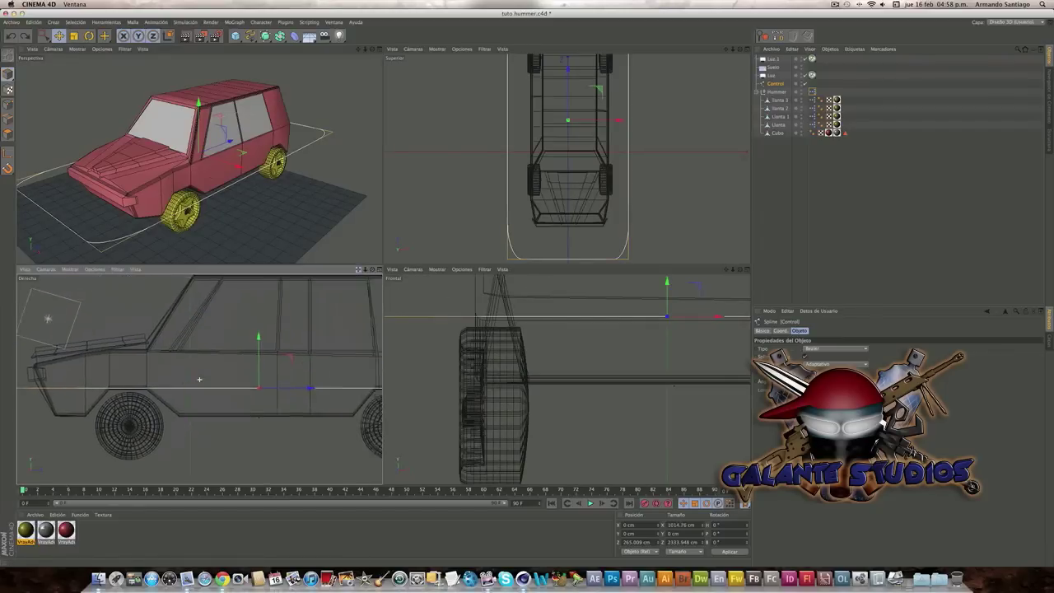
{"action": "left_click_drag", "start_coordinate": [364, 270], "coordinate": [264, 44]}
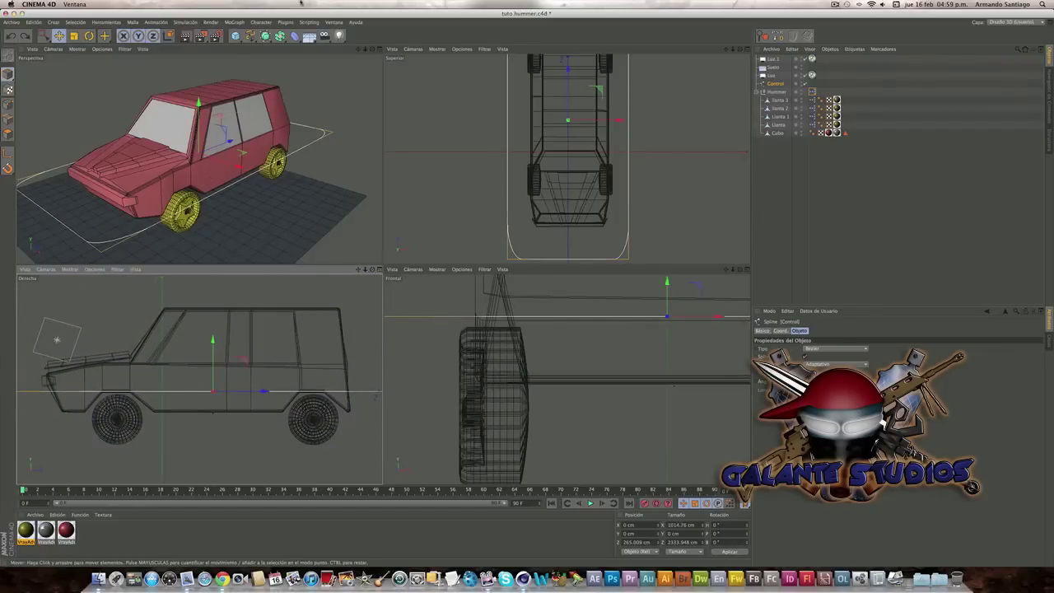
{"action": "left_click", "coordinate": [251, 37]}
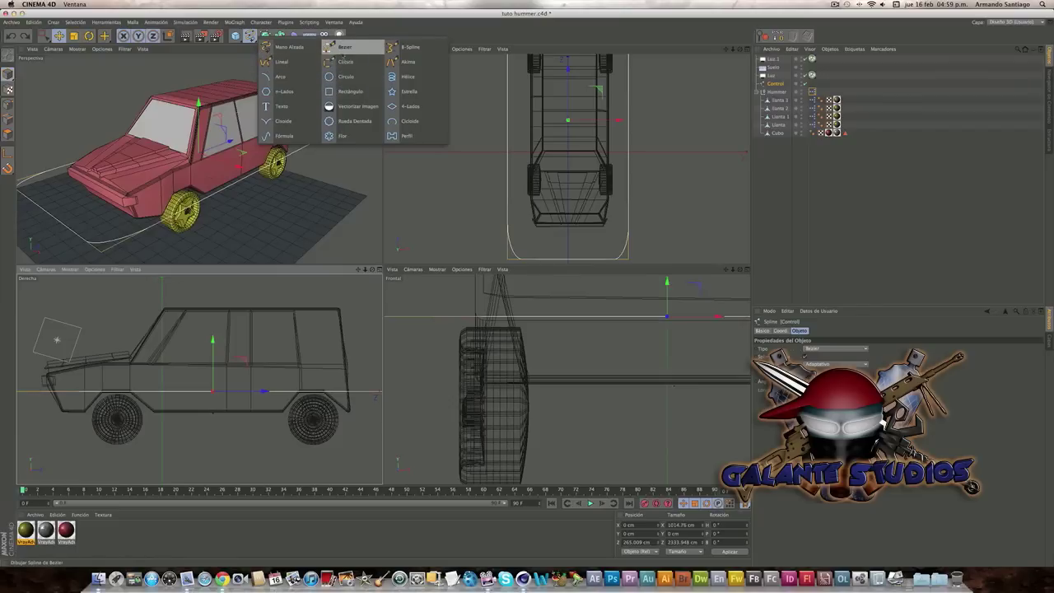
{"action": "left_click", "coordinate": [344, 50]}
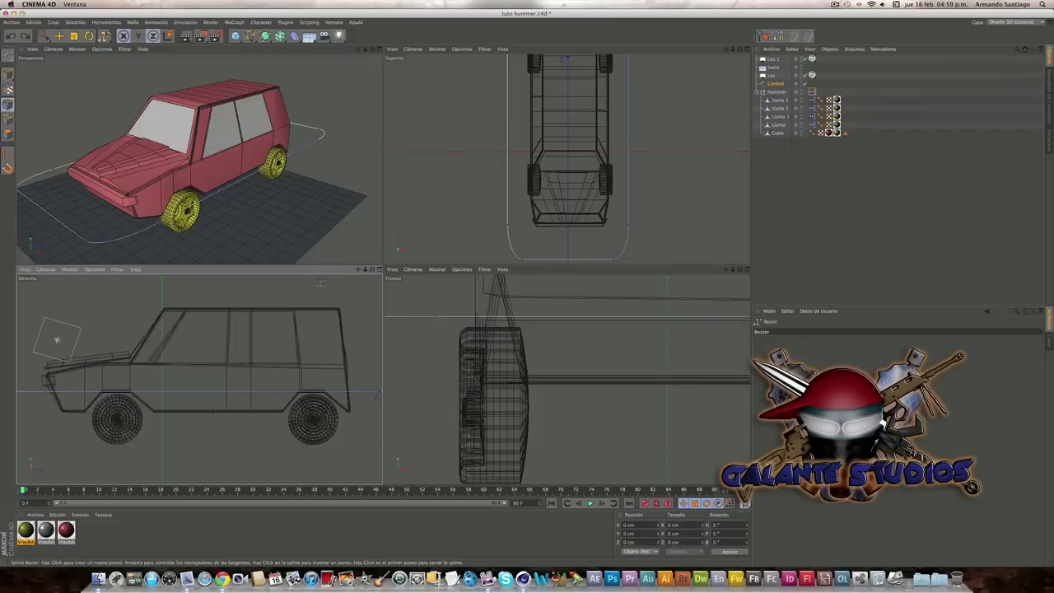
Place Bezier points along the car's lower front in the Derecha view, then maximize Perspective
{"action": "left_click_drag", "start_coordinate": [358, 269], "coordinate": [386, 273]}
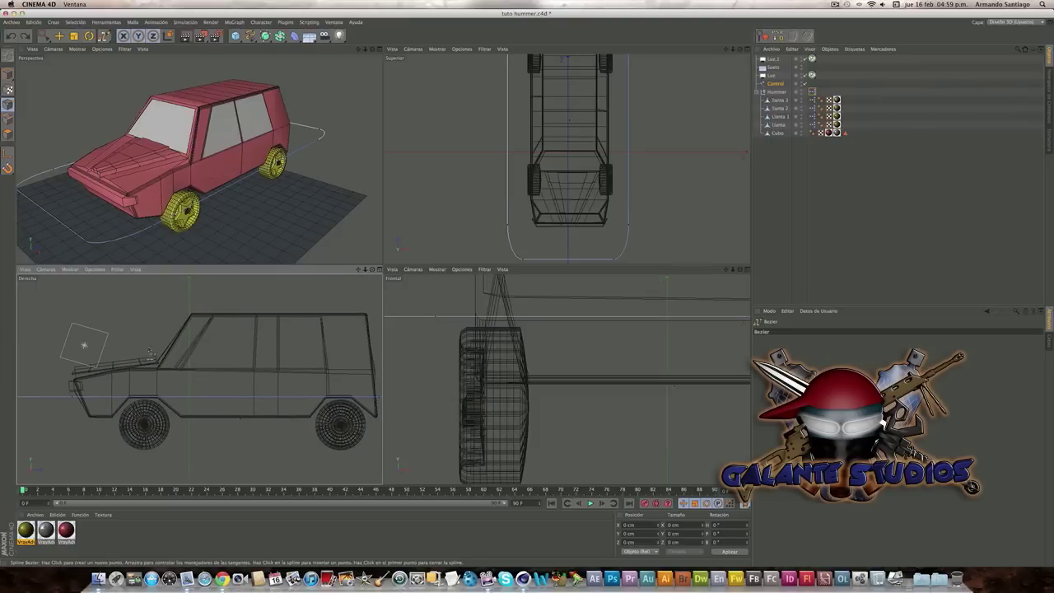
{"action": "scroll", "coordinate": [86, 422], "scroll_direction": "up", "scroll_amount": 2}
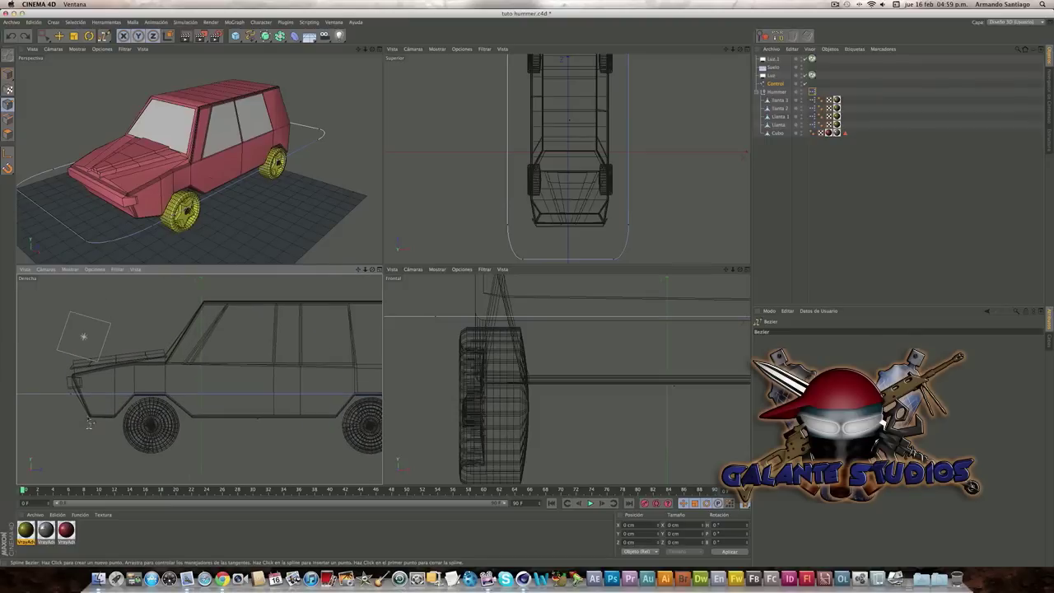
{"action": "left_click", "coordinate": [89, 423]}
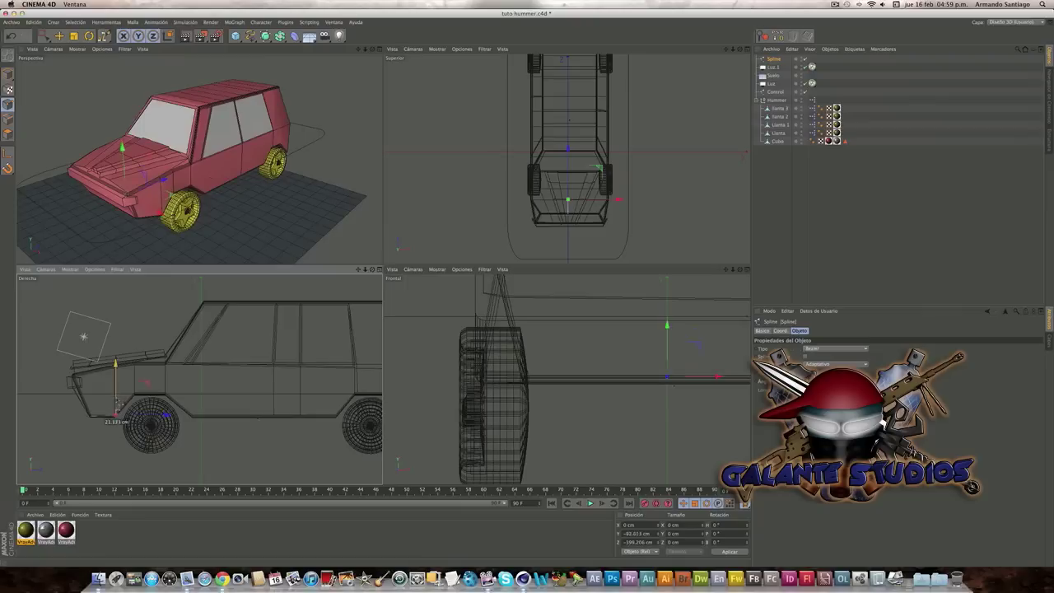
{"action": "left_click_drag", "start_coordinate": [116, 412], "coordinate": [168, 383]}
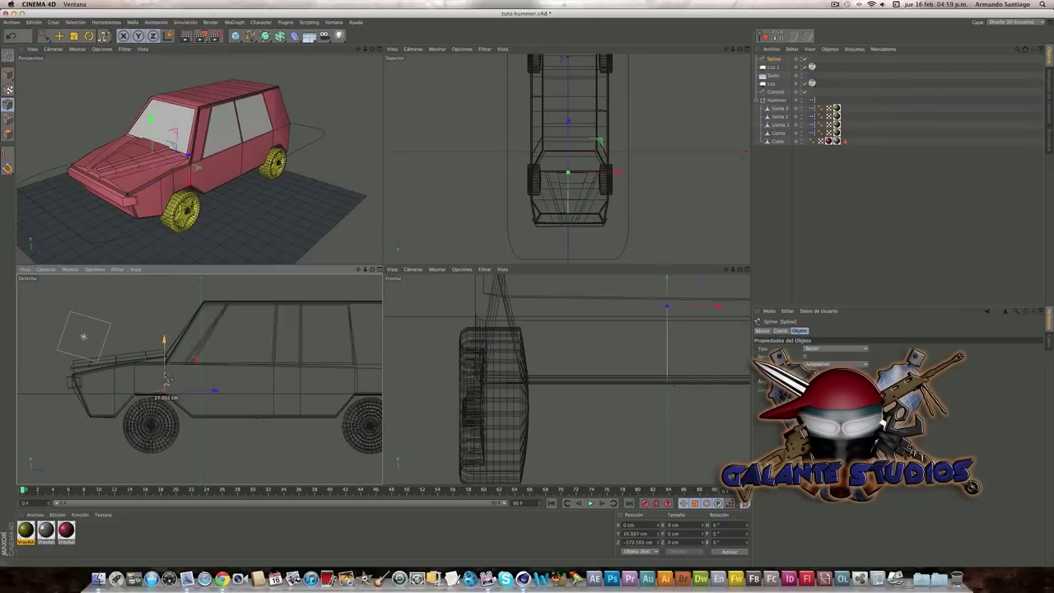
{"action": "left_click", "coordinate": [192, 418]}
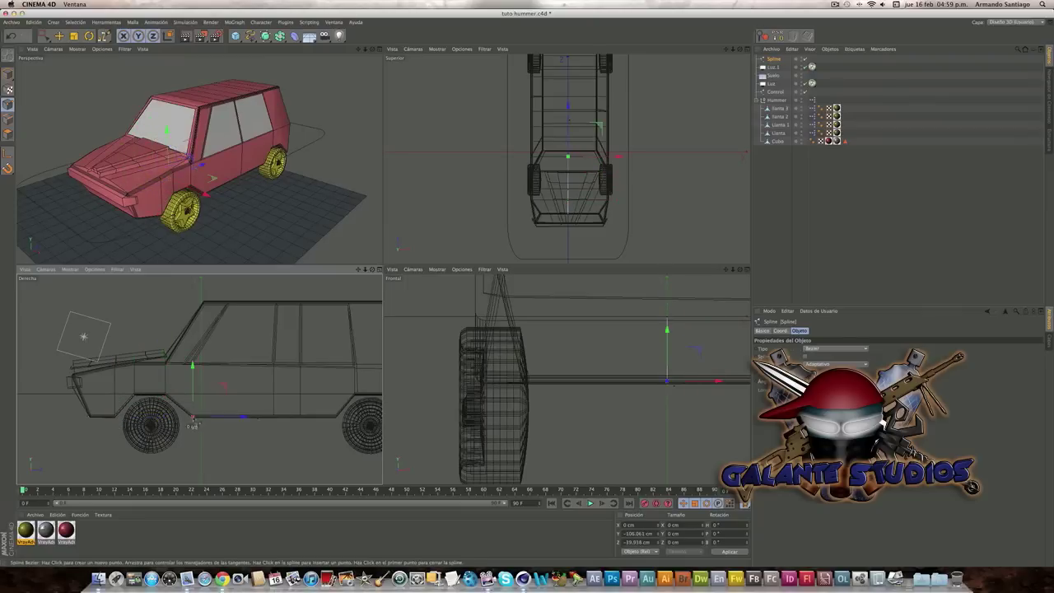
{"action": "left_click_drag", "start_coordinate": [359, 269], "coordinate": [199, 421]}
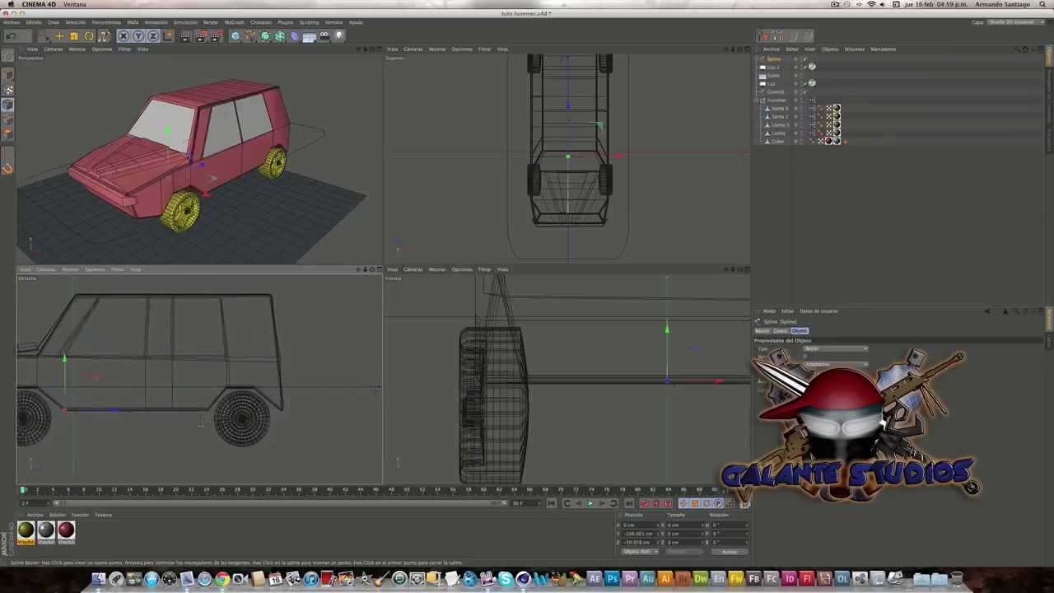
{"action": "left_click", "coordinate": [228, 387]}
{"action": "left_click", "coordinate": [253, 382]}
{"action": "left_click", "coordinate": [259, 377]}
{"action": "scroll", "coordinate": [259, 377], "scroll_direction": "up", "scroll_amount": 5}
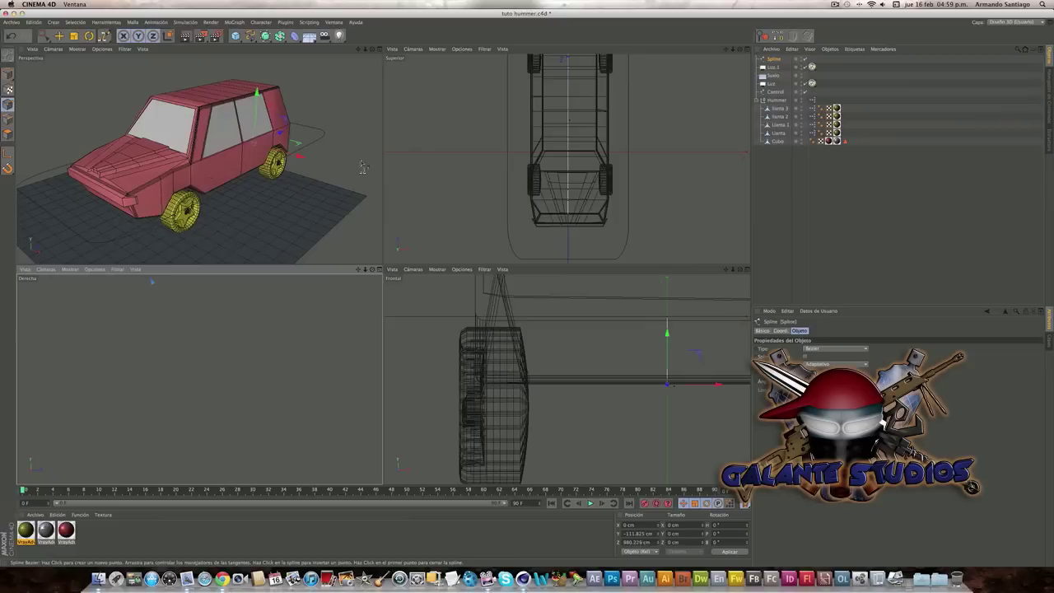
{"action": "left_click_drag", "start_coordinate": [358, 269], "coordinate": [198, 380]}
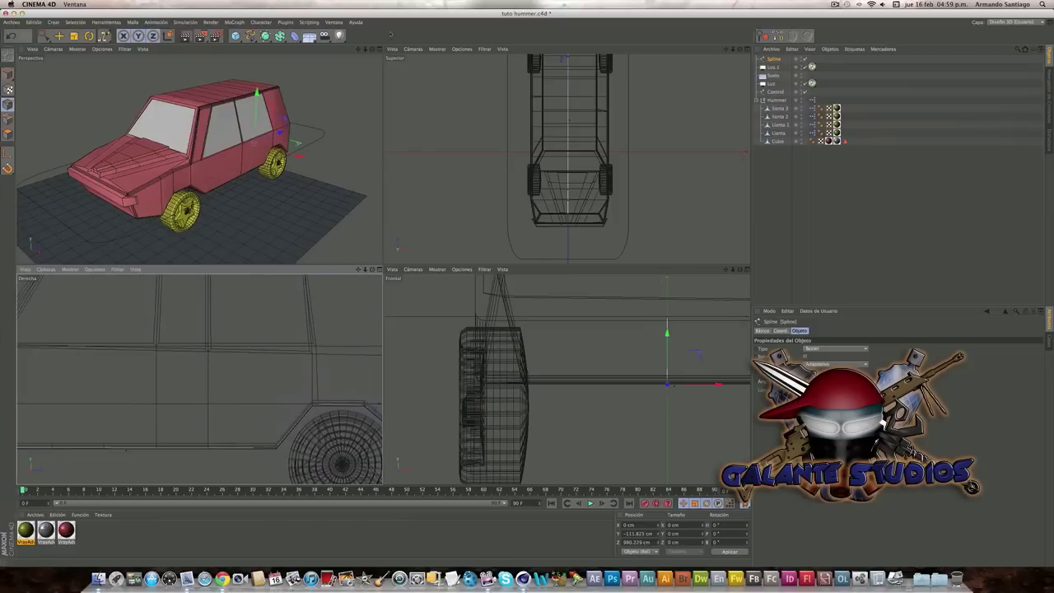
{"action": "key", "text": "F1"}
{"action": "left_click_drag", "start_coordinate": [460, 162], "coordinate": [458, 154], "text": "alt"}
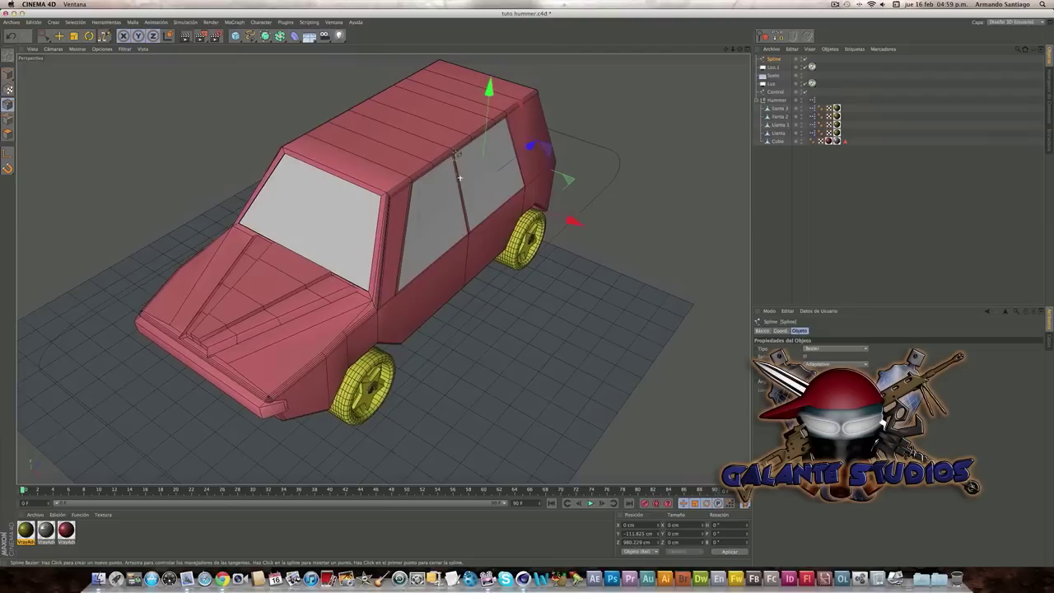
Create a Rectangle spline and a Sweep NURBS, nesting Rectángulo and Spline under the sweep
{"action": "left_click", "coordinate": [250, 36]}
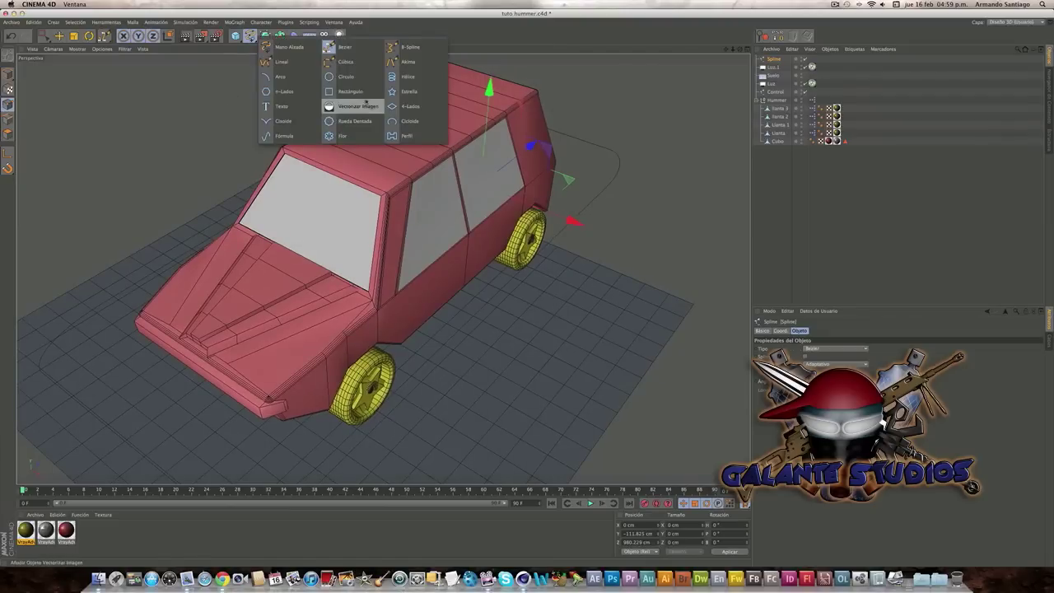
{"action": "left_click", "coordinate": [361, 91]}
{"action": "left_click", "coordinate": [265, 35]}
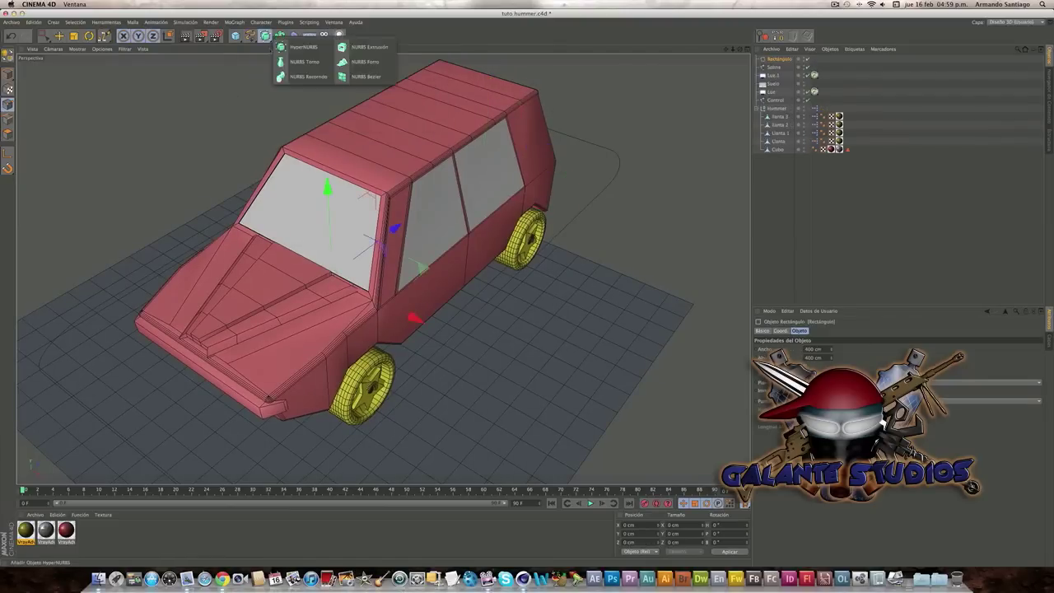
{"action": "left_click", "coordinate": [296, 77]}
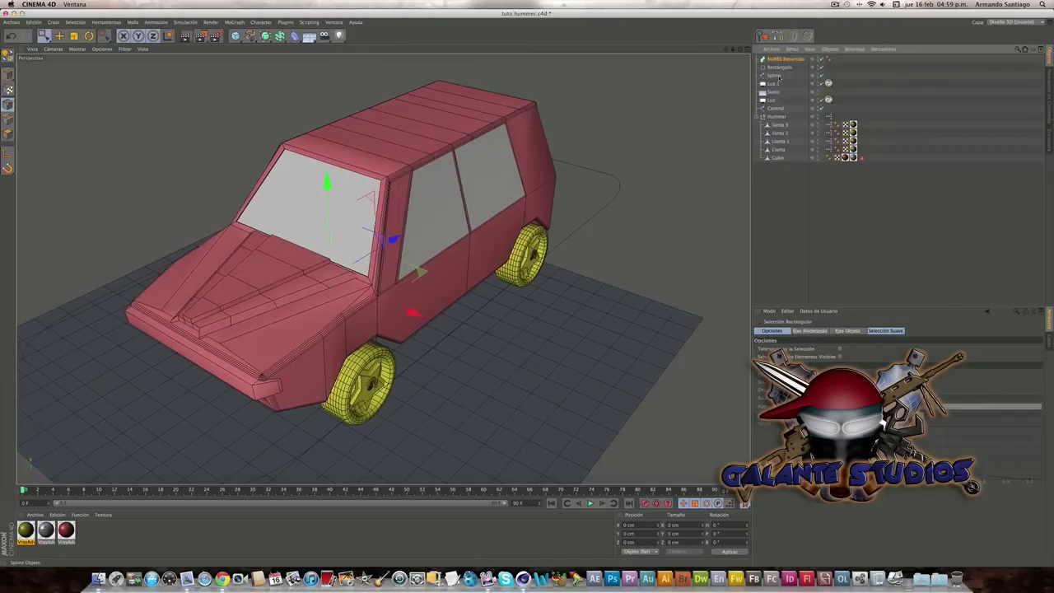
{"action": "left_click_drag", "start_coordinate": [786, 65], "coordinate": [782, 60]}
{"action": "left_click_drag", "start_coordinate": [330, 239], "coordinate": [368, 234], "text": "alt"}
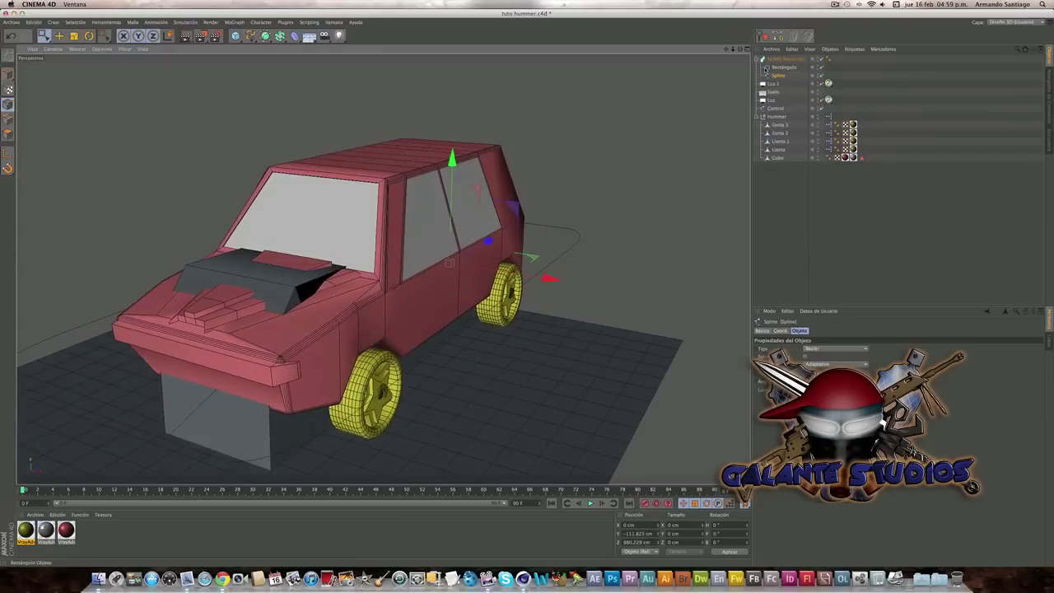
{"action": "left_click", "coordinate": [786, 58]}
Move the sweep along X, then set the Rectángulo profile width to 20 cm
{"action": "mouse_move", "coordinate": [346, 305]}
{"action": "left_mouse_down"}
{"action": "mouse_move", "coordinate": [523, 354]}
{"action": "mouse_move", "coordinate": [414, 284]}
{"action": "left_mouse_up"}
{"action": "left_click", "coordinate": [45, 35]}
{"action": "left_click", "coordinate": [70, 82]}
{"action": "left_click_drag", "start_coordinate": [568, 221], "coordinate": [587, 217], "text": "alt"}
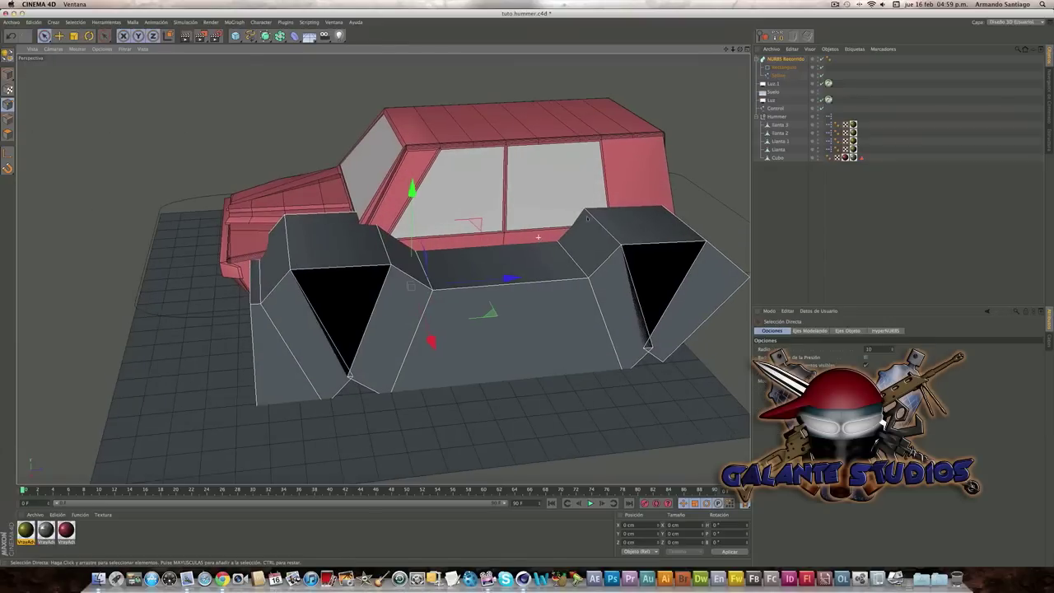
{"action": "left_click", "coordinate": [601, 287]}
{"action": "mouse_move", "coordinate": [600, 286]}
{"action": "left_mouse_down", "text": "alt"}
{"action": "mouse_move", "coordinate": [610, 292]}
{"action": "mouse_move", "coordinate": [383, 269]}
{"action": "left_mouse_up", "text": "alt"}
{"action": "middle_click_drag", "start_coordinate": [382, 269], "coordinate": [367, 254], "text": "alt"}
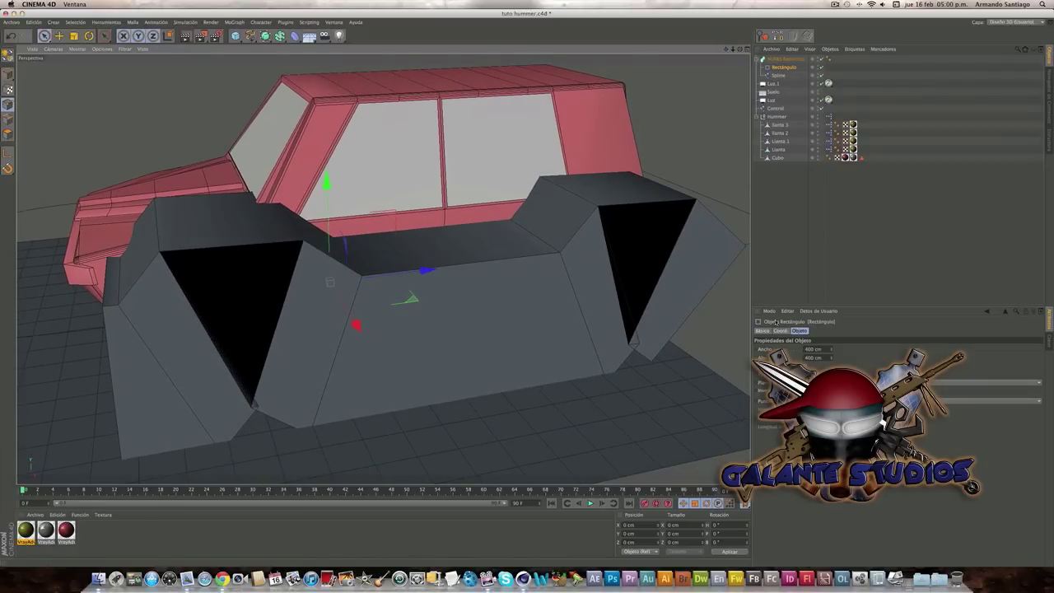
{"action": "left_click", "coordinate": [813, 349]}
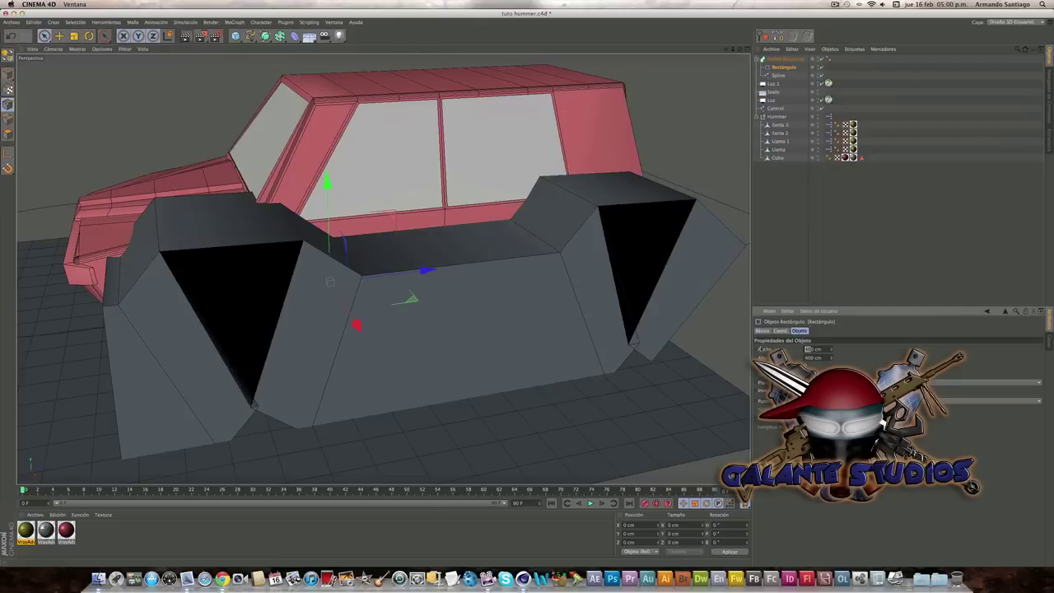
{"action": "type", "text": "35"}
{"action": "key", "text": "Tab"}
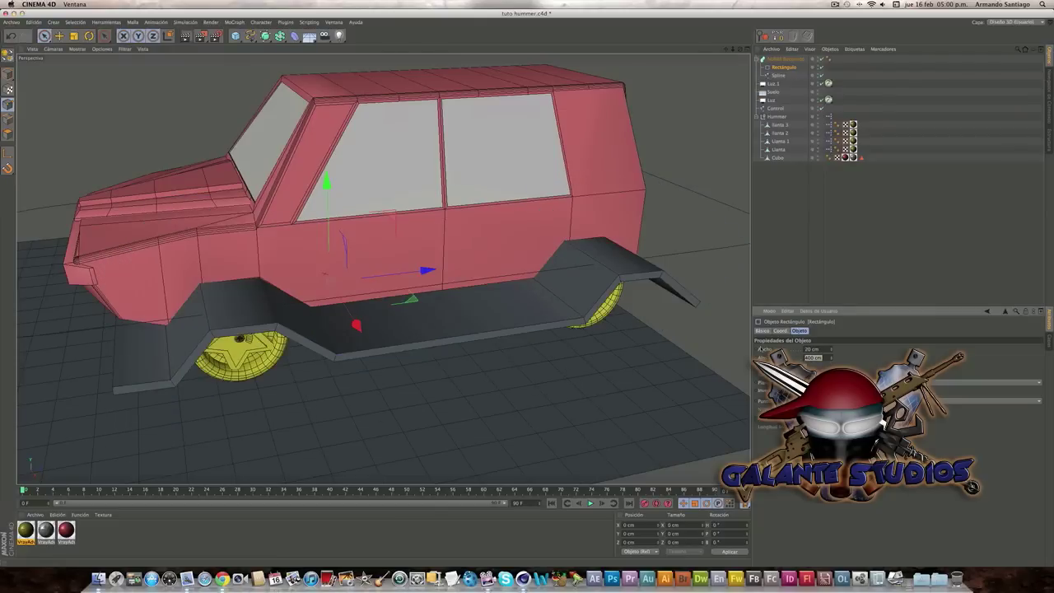
{"action": "type", "text": "20"}
Confirm a 20 cm profile height and move the Recorrido trim along X and slightly up
{"action": "key", "text": "Return"}
{"action": "mouse_move", "coordinate": [387, 288]}
{"action": "left_mouse_down", "text": "alt"}
{"action": "mouse_move", "coordinate": [448, 300]}
{"action": "mouse_move", "coordinate": [493, 327]}
{"action": "left_mouse_up", "text": "alt"}
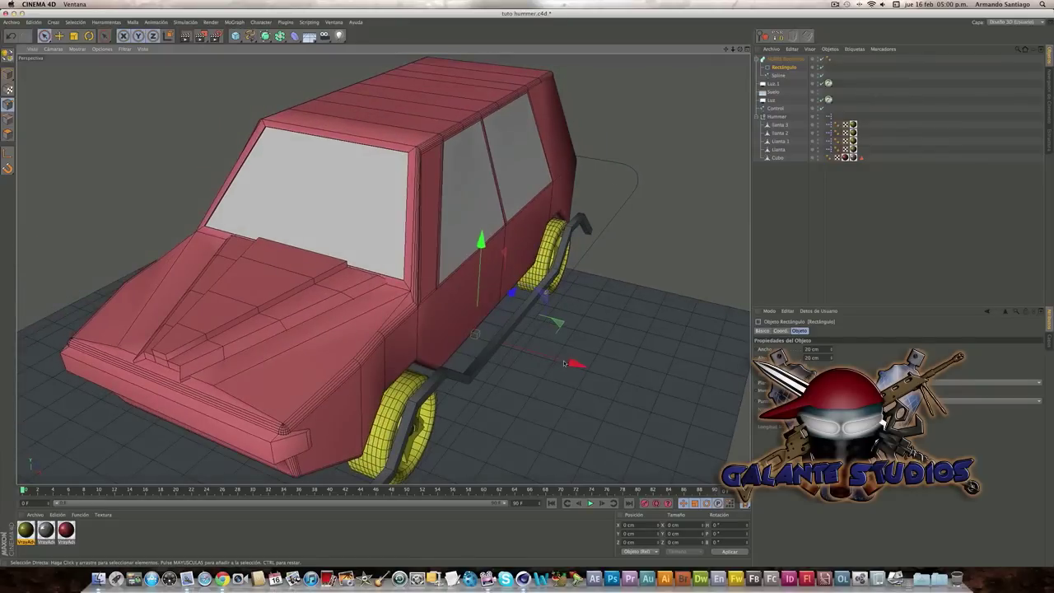
{"action": "left_click", "coordinate": [786, 59]}
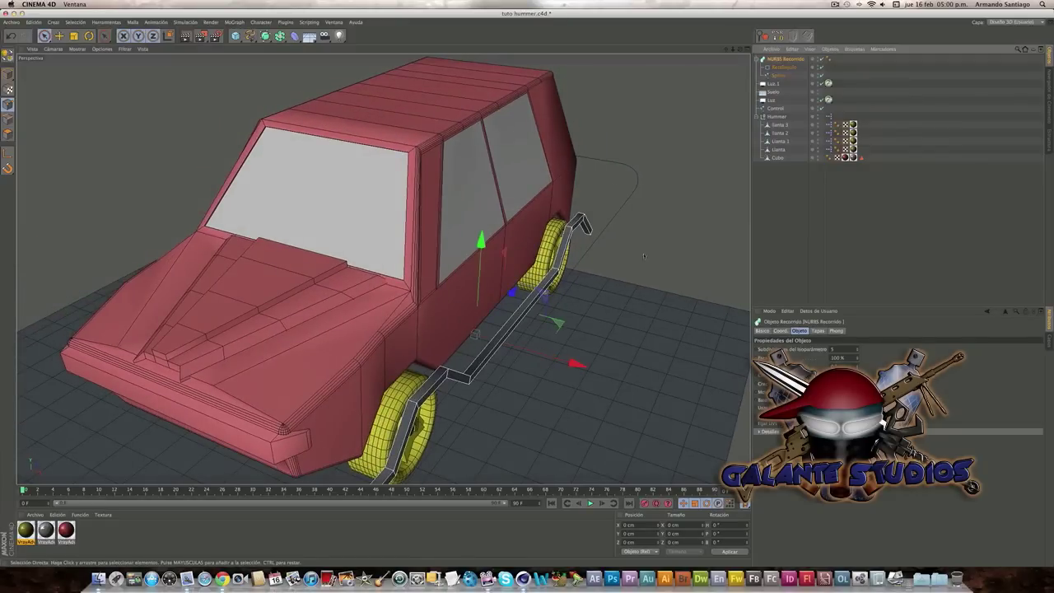
{"action": "mouse_move", "coordinate": [576, 364]}
{"action": "left_mouse_down"}
{"action": "mouse_move", "coordinate": [543, 354]}
{"action": "mouse_move", "coordinate": [475, 235]}
{"action": "left_mouse_up"}
{"action": "scroll", "coordinate": [475, 235], "scroll_direction": "up", "scroll_amount": 3}
{"action": "mouse_move", "coordinate": [454, 148]}
{"action": "left_mouse_down"}
{"action": "mouse_move", "coordinate": [454, 135]}
{"action": "mouse_move", "coordinate": [556, 255]}
{"action": "mouse_move", "coordinate": [444, 239]}
{"action": "left_mouse_up"}
Resize the Rectángulo profile to 35 cm width and 124 cm height
{"action": "left_click", "coordinate": [782, 67]}
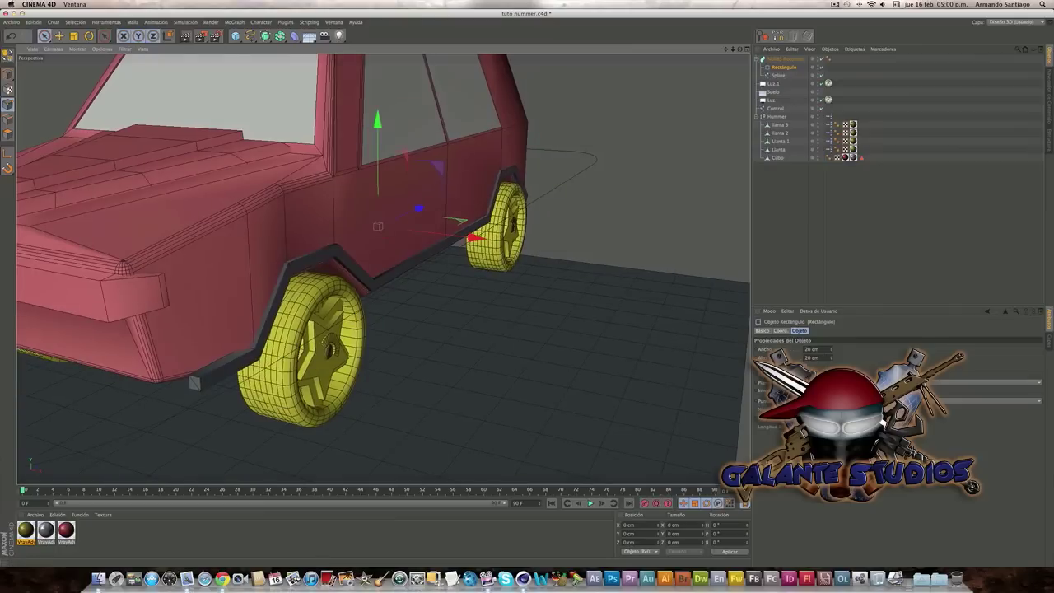
{"action": "left_click_drag", "start_coordinate": [831, 349], "coordinate": [831, 329]}
{"action": "left_click_drag", "start_coordinate": [438, 291], "coordinate": [510, 297], "text": "alt"}
{"action": "left_click", "coordinate": [831, 358]}
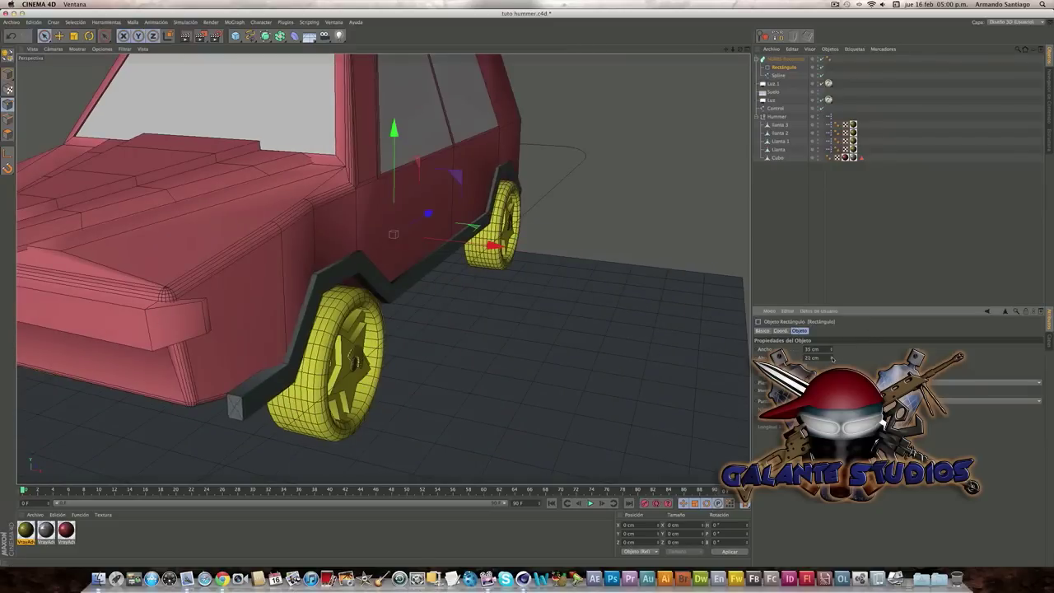
{"action": "left_click_drag", "start_coordinate": [494, 329], "coordinate": [461, 271], "text": "alt"}
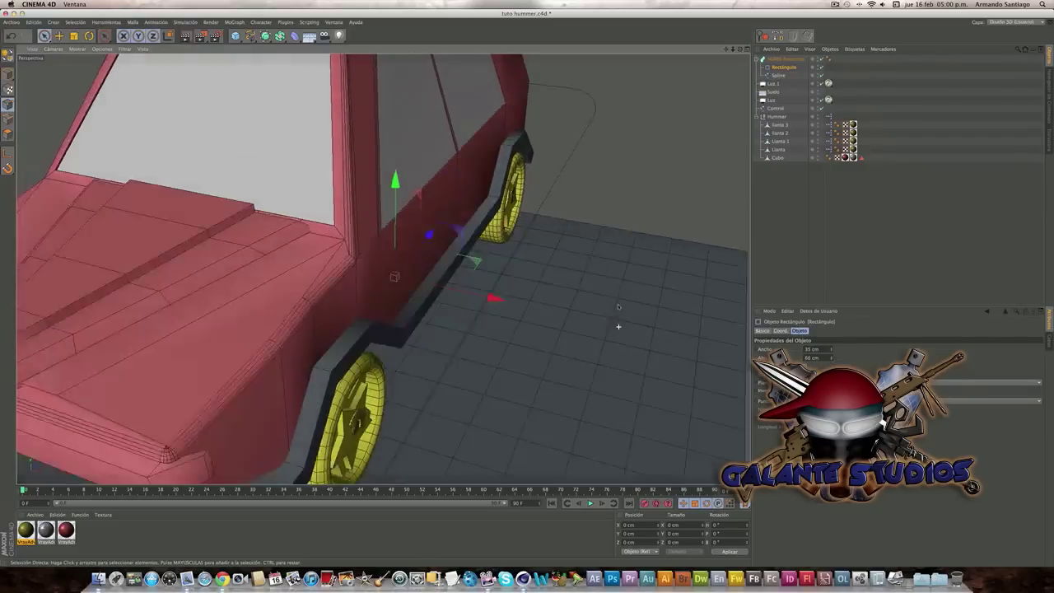
{"action": "left_click", "coordinate": [831, 357]}
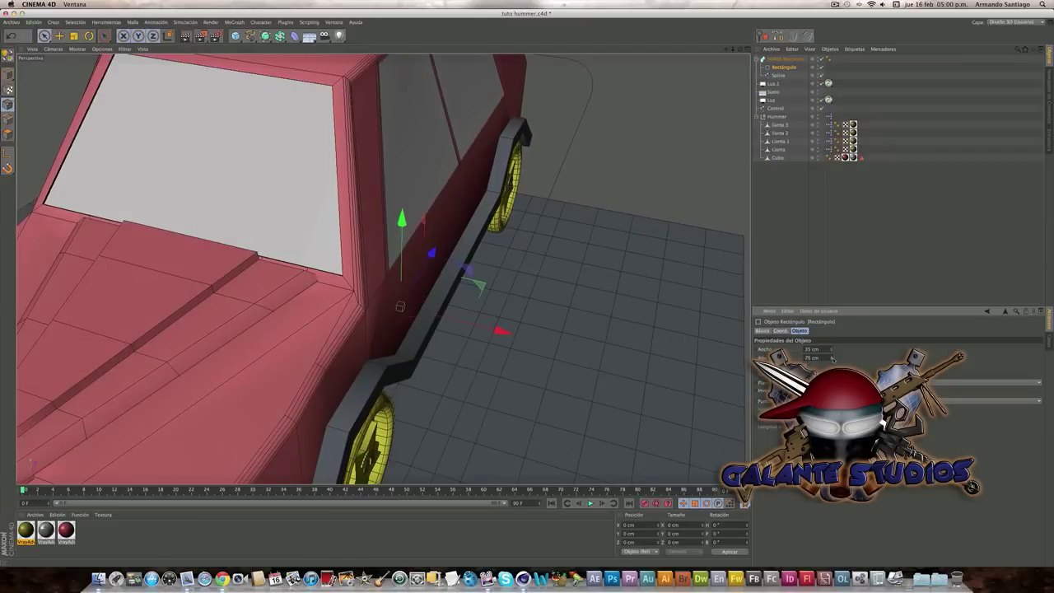
{"action": "left_click_drag", "start_coordinate": [832, 357], "coordinate": [831, 346]}
{"action": "left_click_drag", "start_coordinate": [579, 357], "coordinate": [478, 383], "text": "alt"}
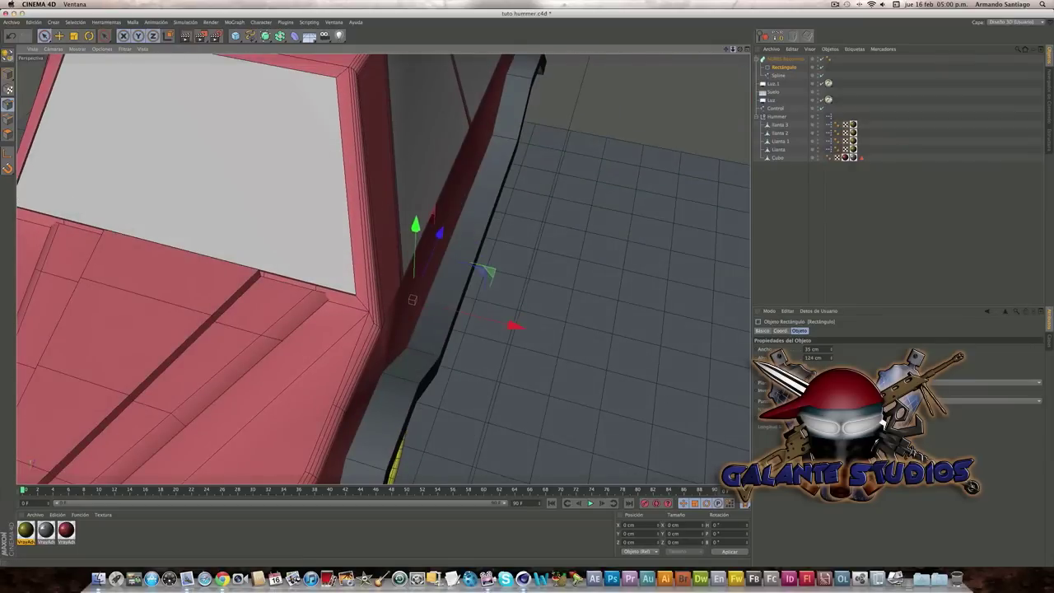
{"action": "left_click_drag", "start_coordinate": [485, 272], "coordinate": [428, 313], "text": "alt"}
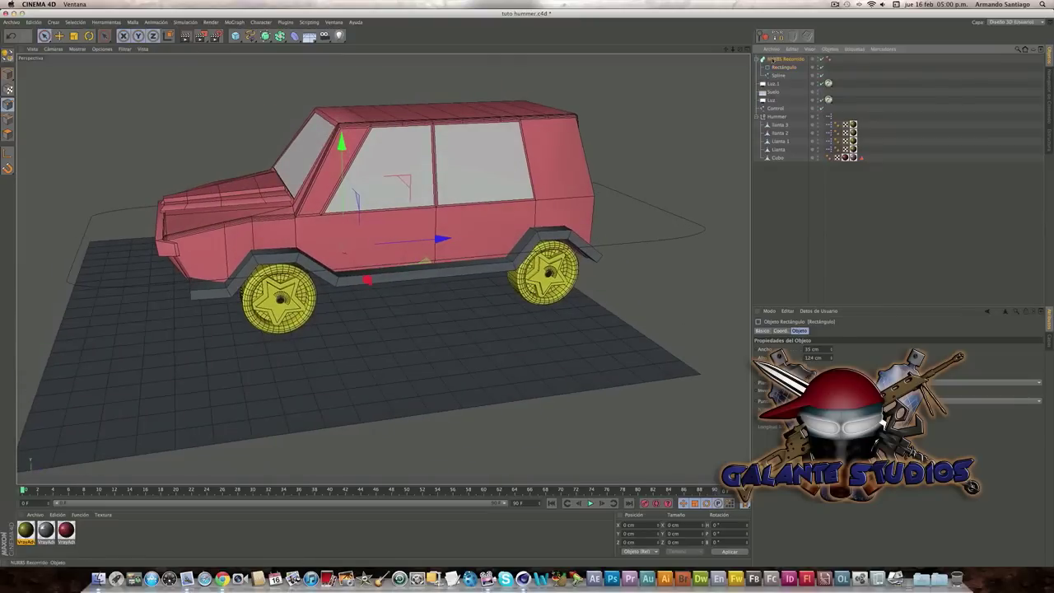
Try smoothing the sweep with HyperNURBS, undo it, and reselect the sweep object
{"action": "left_click", "coordinate": [778, 59]}
{"action": "left_click", "coordinate": [268, 40], "text": "alt"}
{"action": "left_click", "coordinate": [794, 199]}
{"action": "mouse_move", "coordinate": [395, 247]}
{"action": "left_mouse_down", "text": "alt"}
{"action": "mouse_move", "coordinate": [443, 222]}
{"action": "mouse_move", "coordinate": [433, 211]}
{"action": "mouse_move", "coordinate": [616, 237]}
{"action": "left_mouse_up", "text": "alt"}
{"action": "key", "text": "ctrl+z"}
{"action": "key", "text": "ctrl+z"}
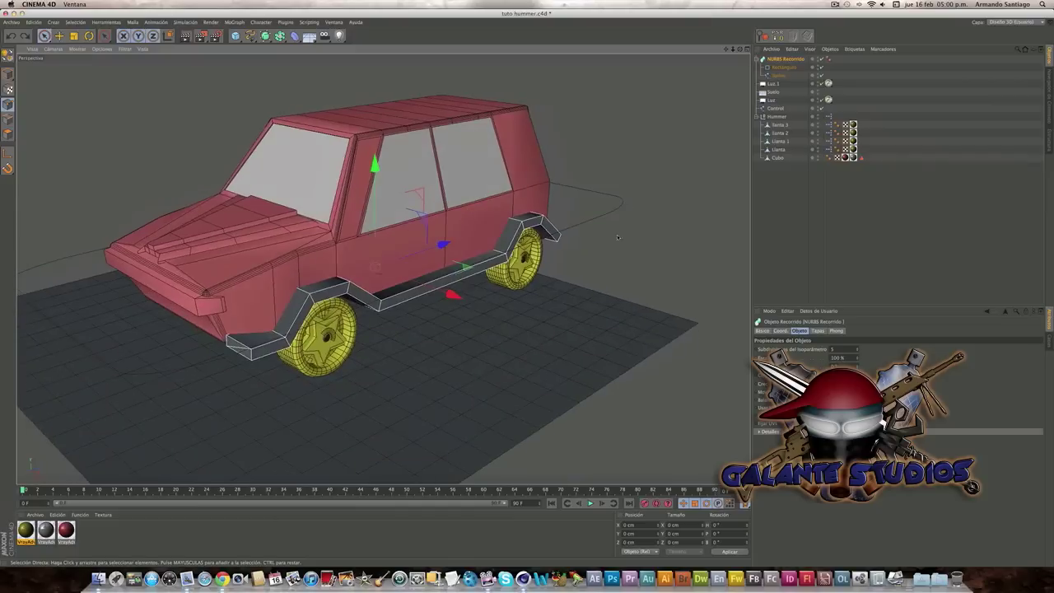
{"action": "left_click", "coordinate": [432, 91]}
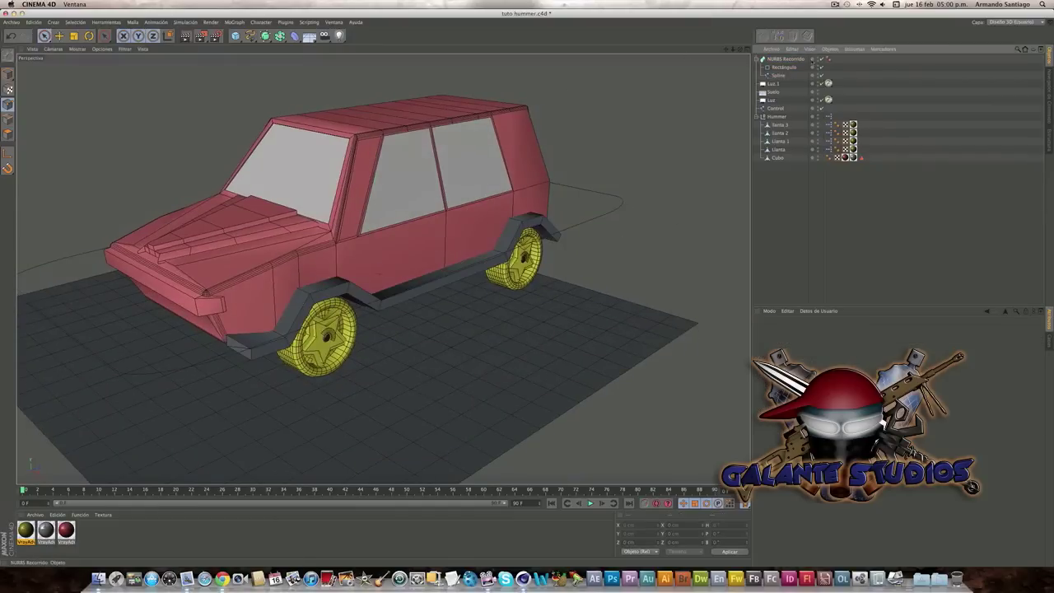
{"action": "left_click", "coordinate": [795, 59]}
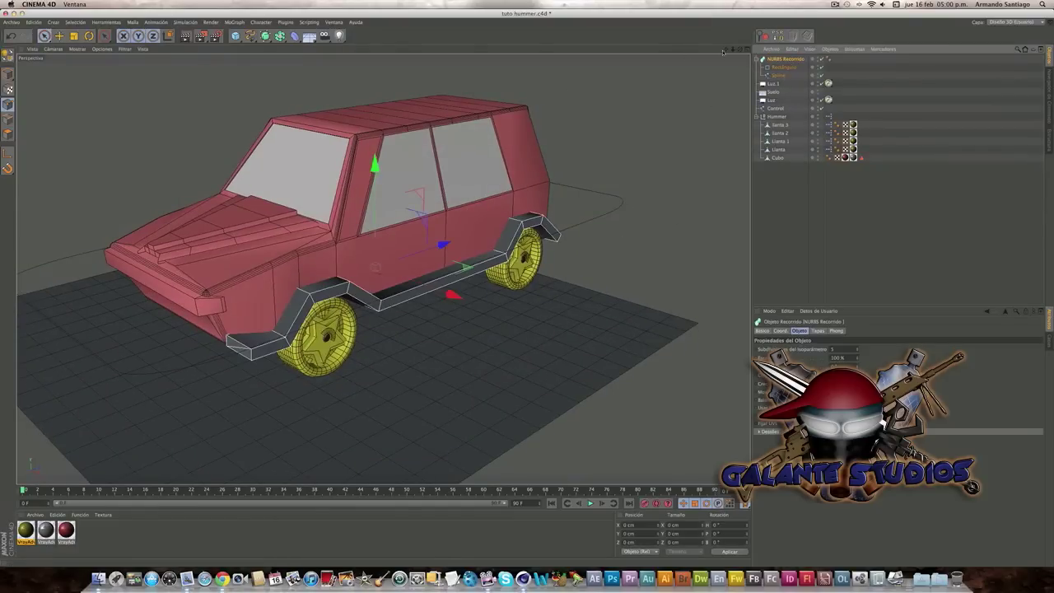
{"action": "left_click_drag", "start_coordinate": [723, 52], "coordinate": [739, 62]}
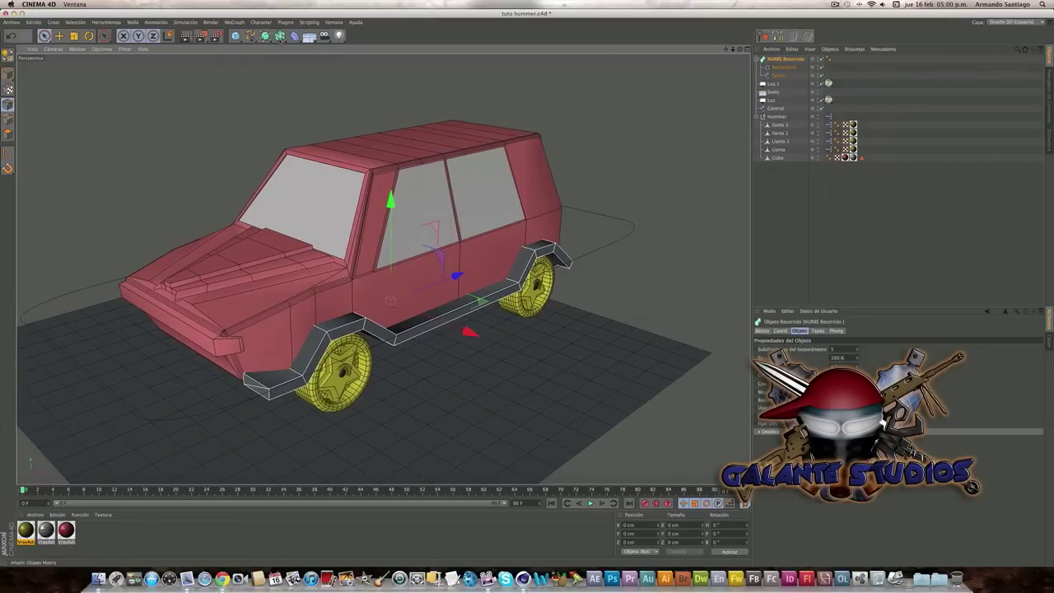
Add a Symmetry object and try the XY, XZ and ZY mirror planes for the trim
{"action": "left_click", "coordinate": [280, 35]}
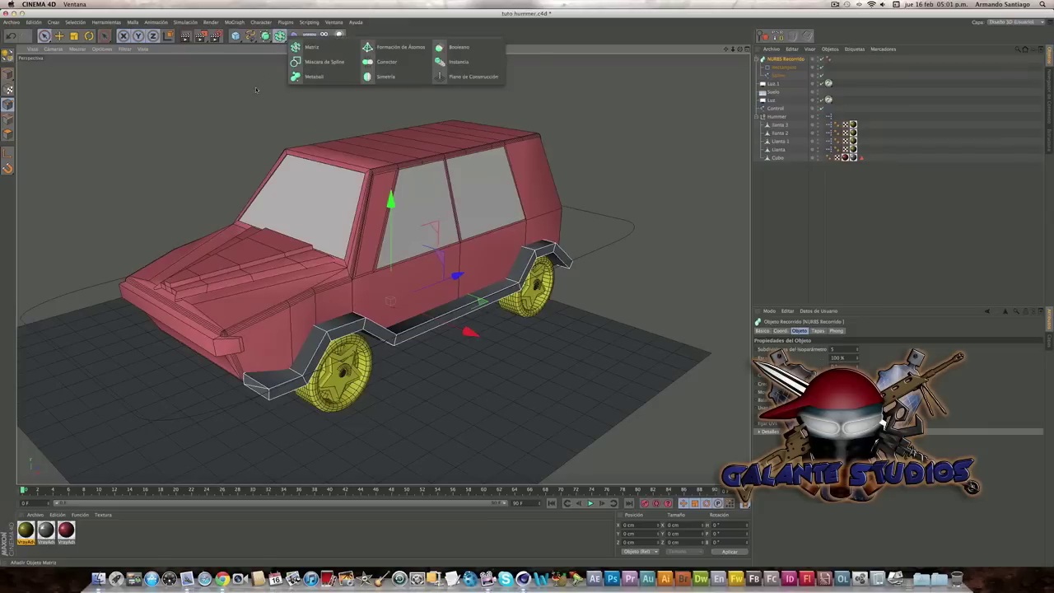
{"action": "left_click", "coordinate": [385, 77]}
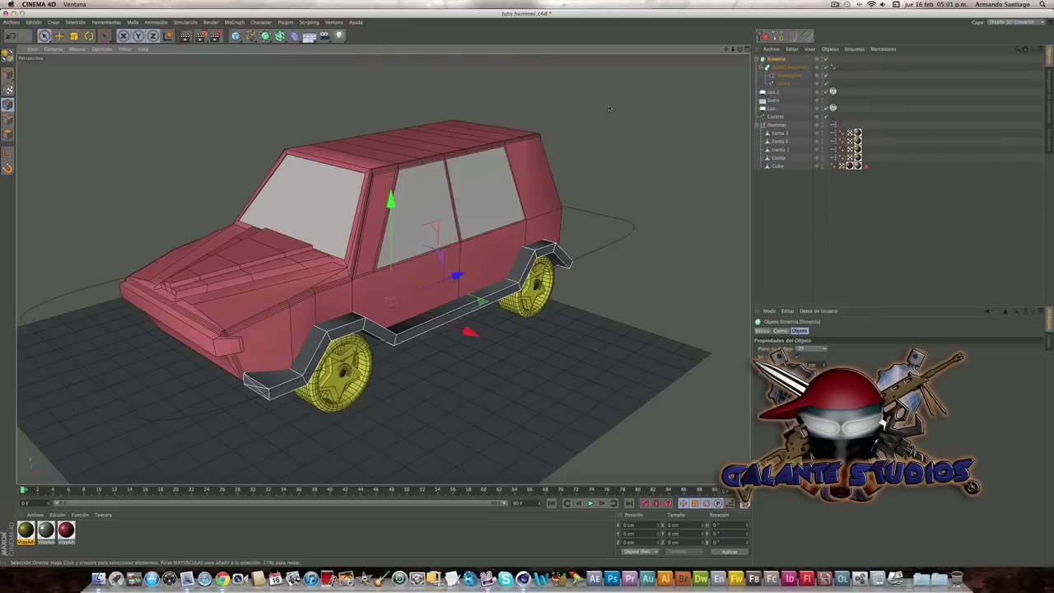
{"action": "mouse_move", "coordinate": [608, 109]}
{"action": "left_mouse_down", "text": "alt"}
{"action": "mouse_move", "coordinate": [533, 102]}
{"action": "mouse_move", "coordinate": [738, 68]}
{"action": "left_mouse_up", "text": "alt"}
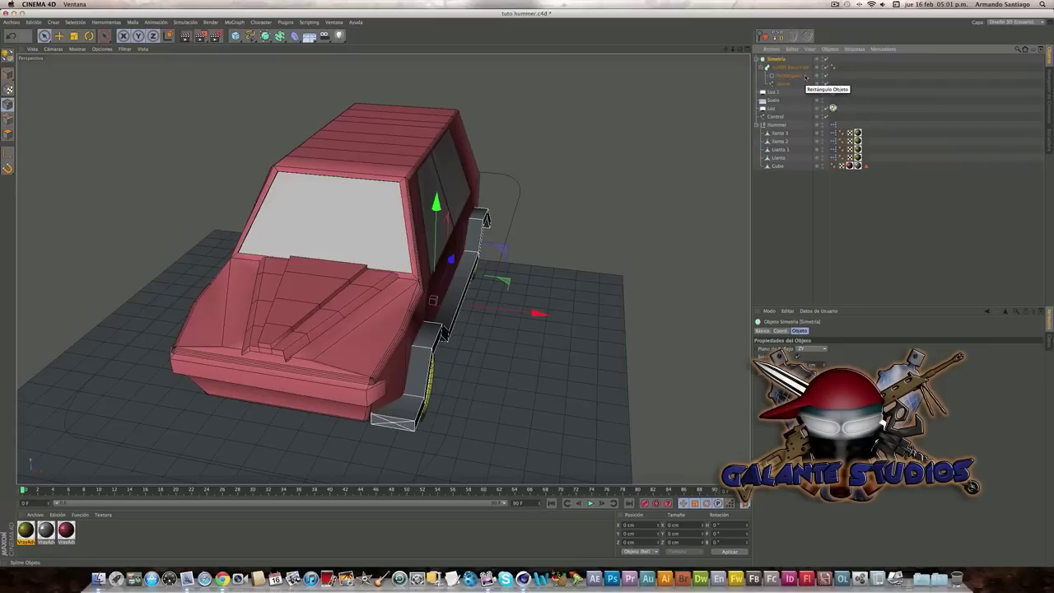
{"action": "scroll", "coordinate": [501, 241], "scroll_direction": "up", "scroll_amount": 2}
{"action": "left_click", "coordinate": [806, 356]}
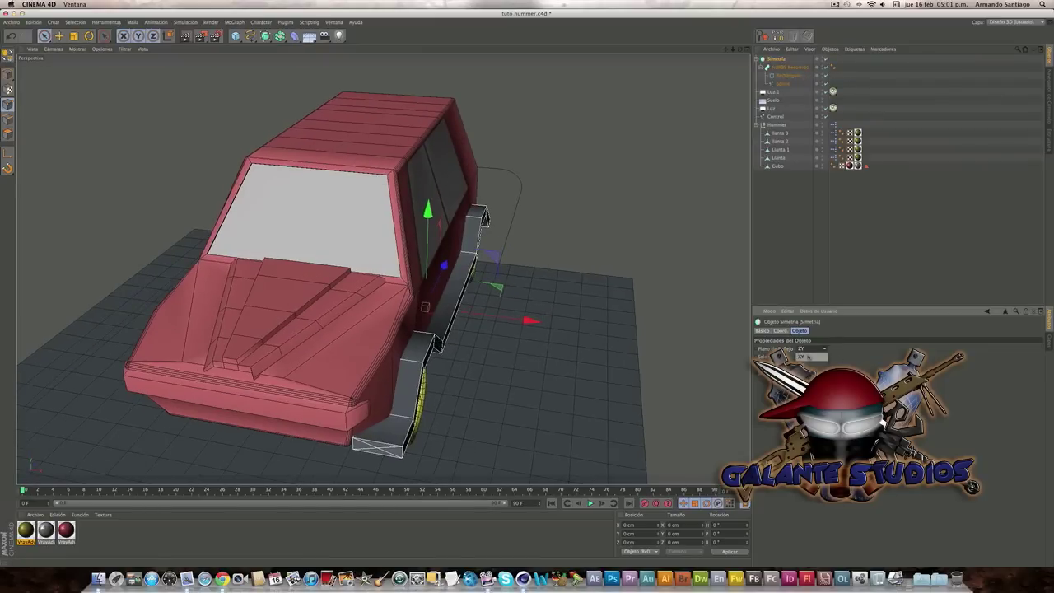
{"action": "left_click_drag", "start_coordinate": [494, 321], "coordinate": [548, 323], "text": "alt"}
{"action": "left_click", "coordinate": [811, 350]}
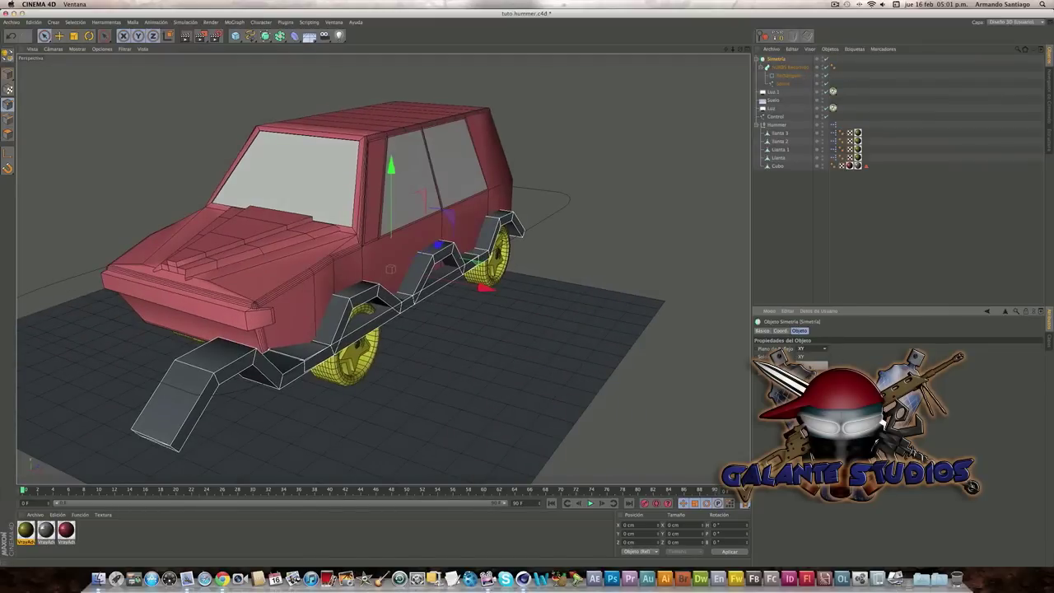
{"action": "left_click", "coordinate": [800, 362]}
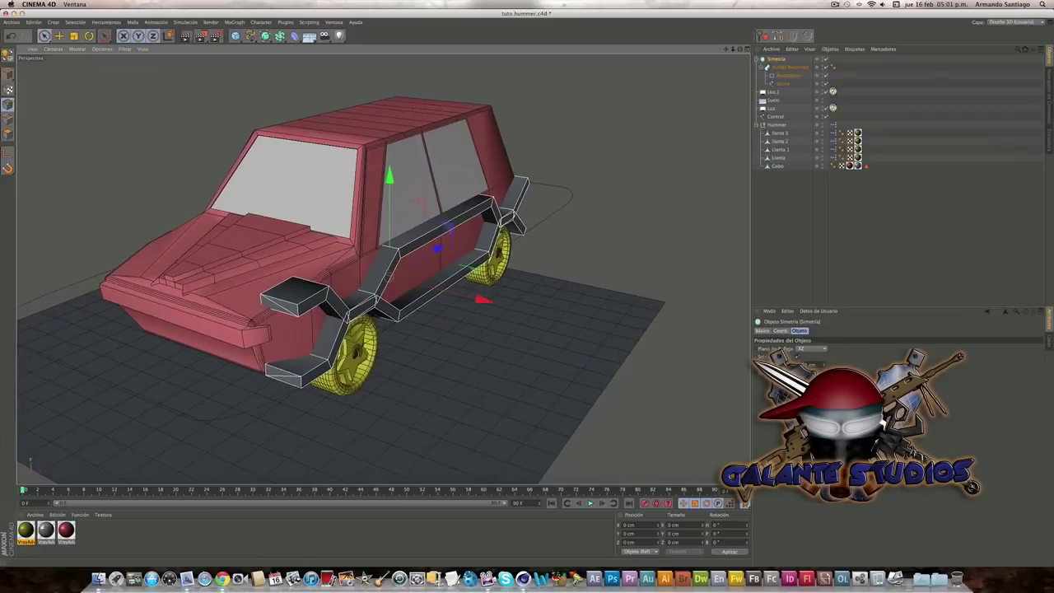
{"action": "left_click", "coordinate": [811, 349]}
{"action": "left_click", "coordinate": [802, 364]}
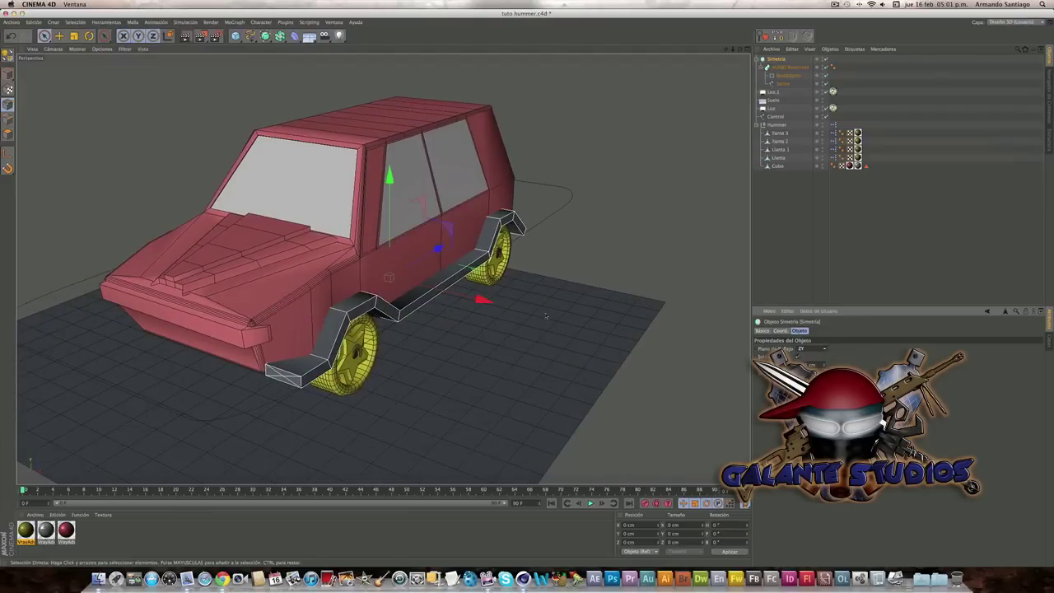
{"action": "left_click_drag", "start_coordinate": [387, 329], "coordinate": [446, 332], "text": "alt"}
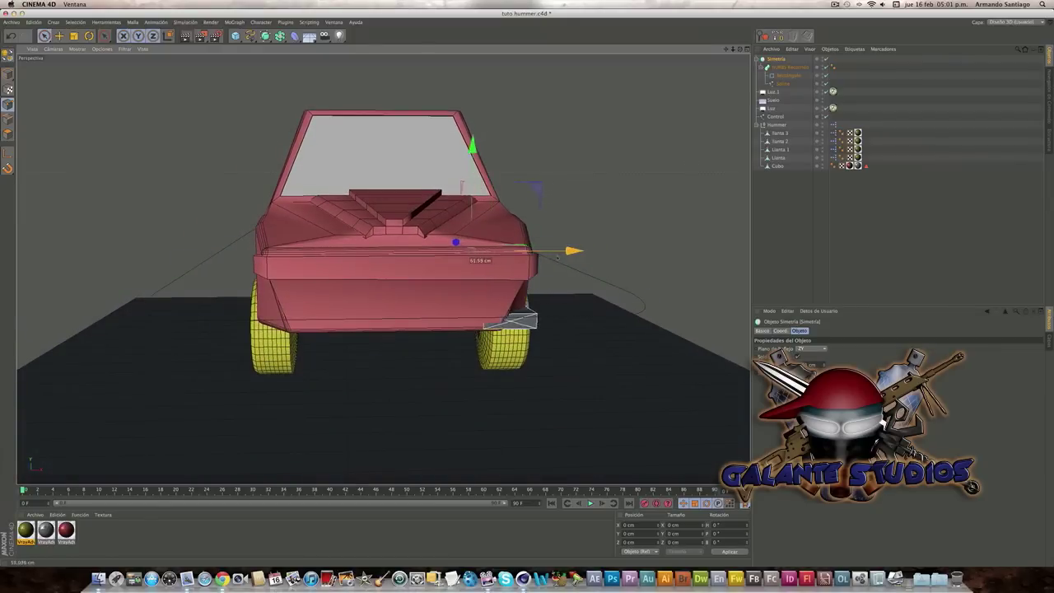
Shift the sweep trim along X so the mirrored strips sit against the car's sides
{"action": "left_click", "coordinate": [540, 263]}
{"action": "mouse_move", "coordinate": [591, 251]}
{"action": "left_mouse_down"}
{"action": "mouse_move", "coordinate": [668, 250]}
{"action": "mouse_move", "coordinate": [550, 346]}
{"action": "left_mouse_up"}
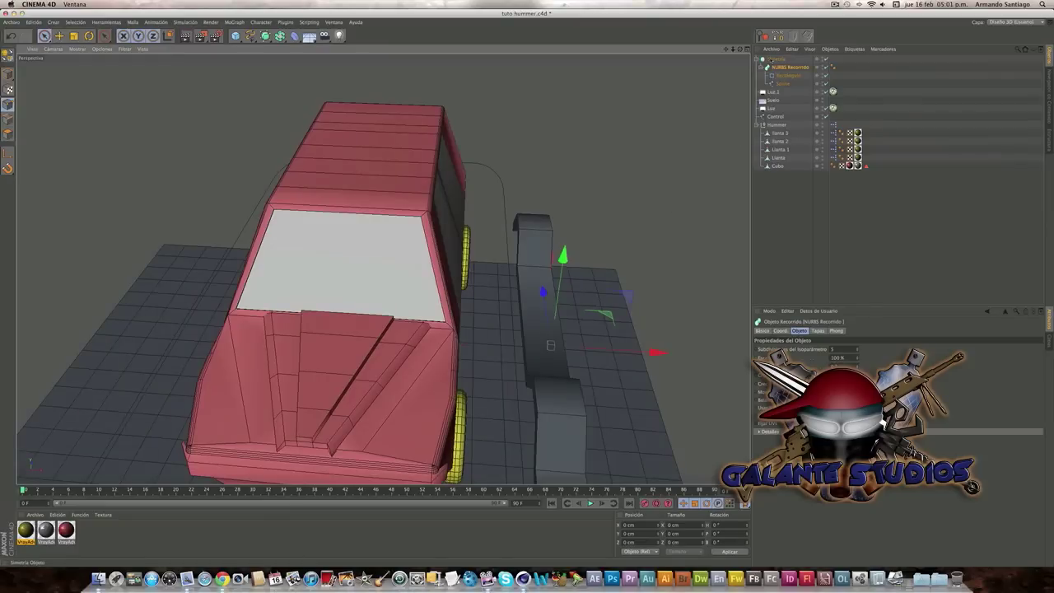
{"action": "left_click", "coordinate": [775, 58]}
{"action": "left_click_drag", "start_coordinate": [461, 313], "coordinate": [554, 306], "text": "alt"}
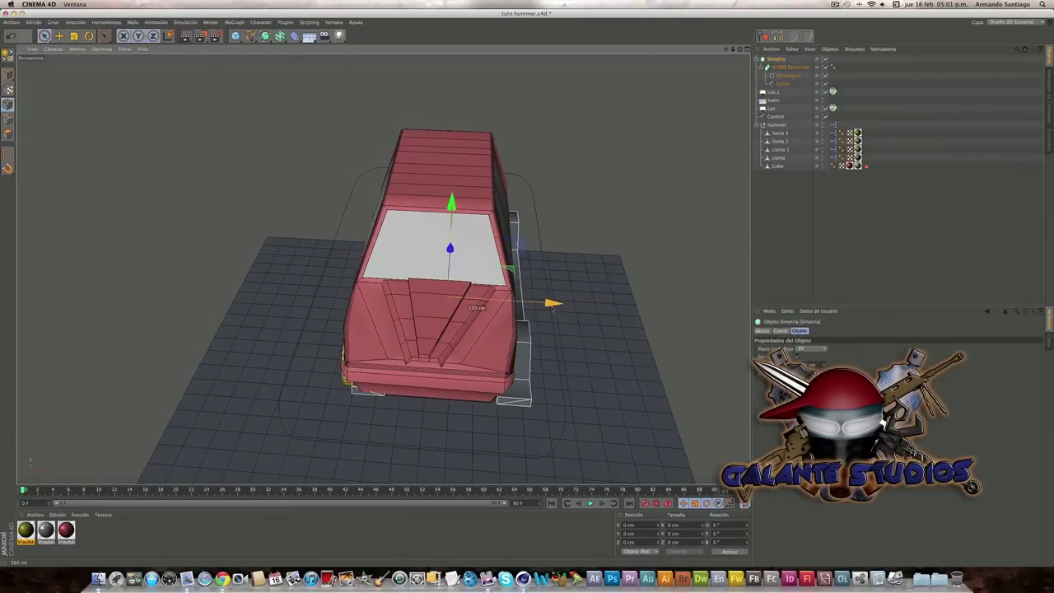
{"action": "left_click_drag", "start_coordinate": [548, 304], "coordinate": [588, 290], "text": "alt"}
{"action": "left_click", "coordinate": [789, 67]}
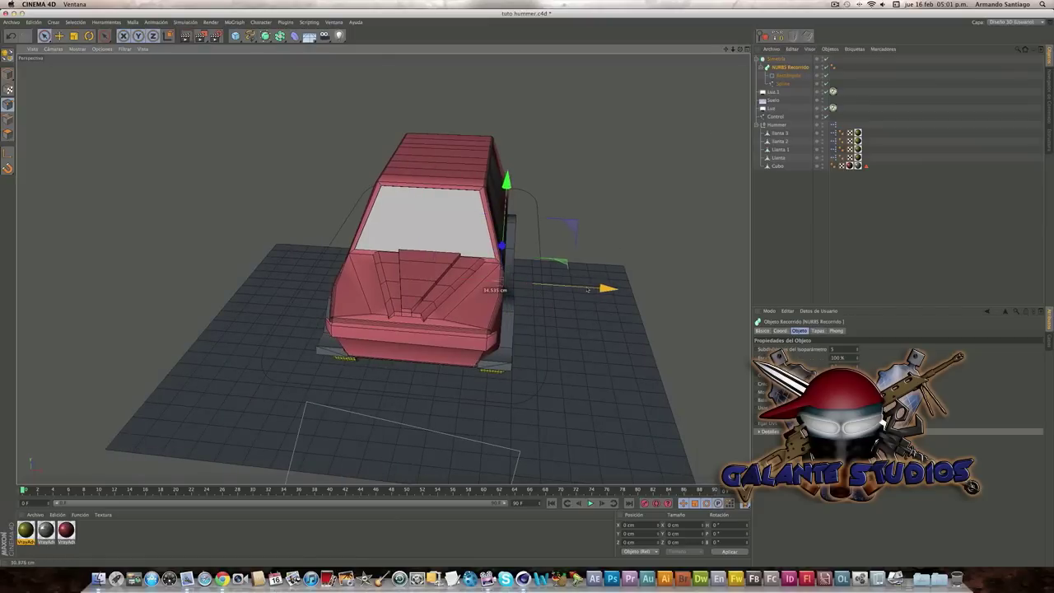
{"action": "mouse_move", "coordinate": [589, 288]}
{"action": "left_mouse_down", "text": "alt"}
{"action": "mouse_move", "coordinate": [484, 270]}
{"action": "mouse_move", "coordinate": [556, 207]}
{"action": "mouse_move", "coordinate": [382, 269]}
{"action": "mouse_move", "coordinate": [632, 59]}
{"action": "left_mouse_up", "text": "alt"}
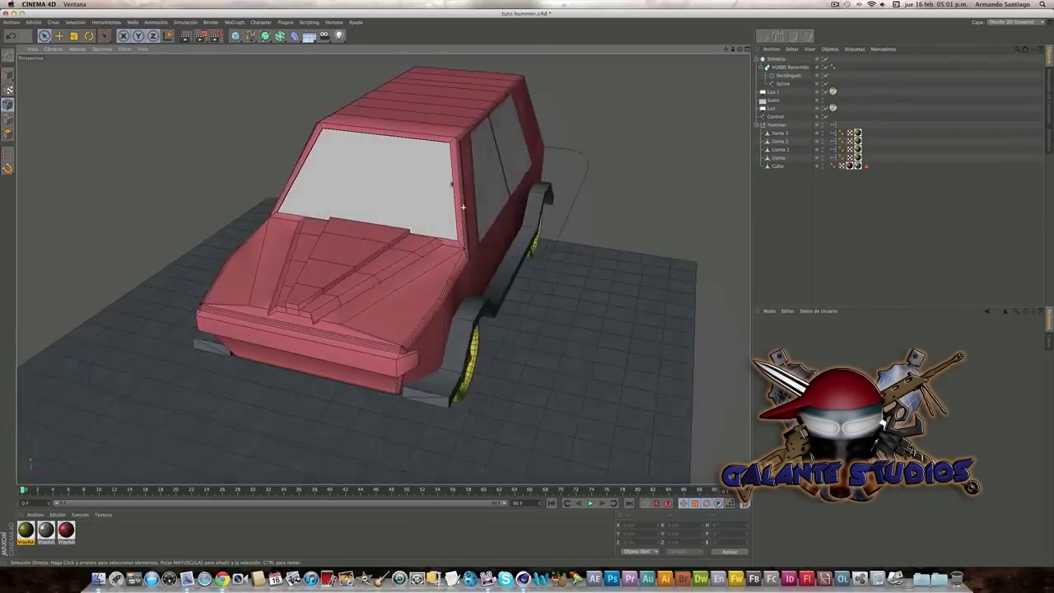
Add a cube above the car roof and enable Fillet so its edges are rounded
{"action": "mouse_move", "coordinate": [725, 51]}
{"action": "left_mouse_down", "text": "alt"}
{"action": "mouse_move", "coordinate": [404, 181]}
{"action": "mouse_move", "coordinate": [284, 185]}
{"action": "left_mouse_up", "text": "alt"}
{"action": "left_click", "coordinate": [234, 35]}
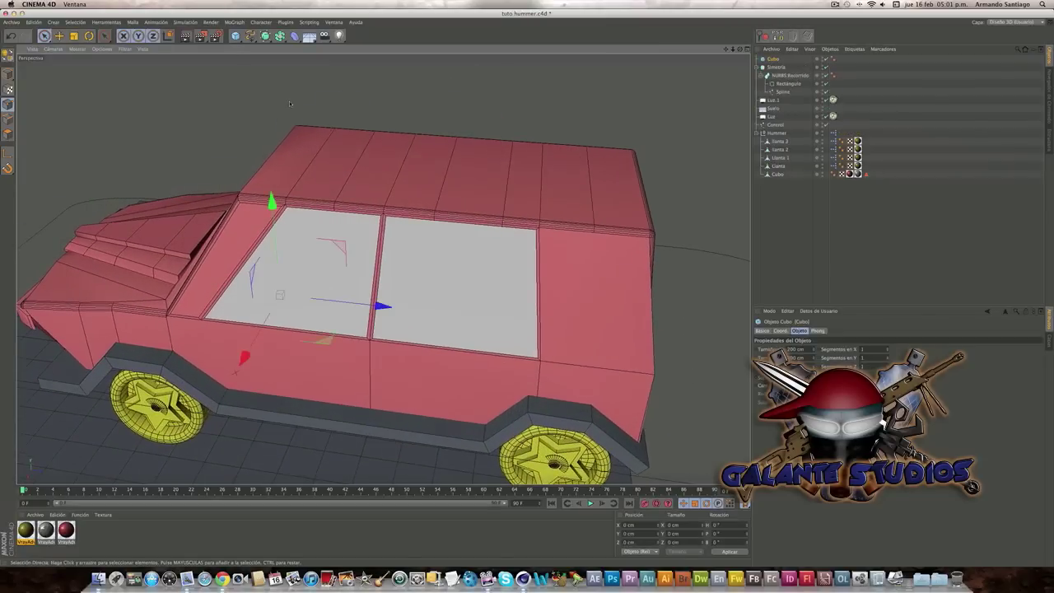
{"action": "mouse_move", "coordinate": [271, 200]}
{"action": "left_mouse_down"}
{"action": "mouse_move", "coordinate": [266, 94]}
{"action": "mouse_move", "coordinate": [280, 131]}
{"action": "left_mouse_up"}
{"action": "left_click", "coordinate": [329, 145]}
{"action": "left_click", "coordinate": [283, 124]}
{"action": "left_click_drag", "start_coordinate": [336, 140], "coordinate": [441, 150]}
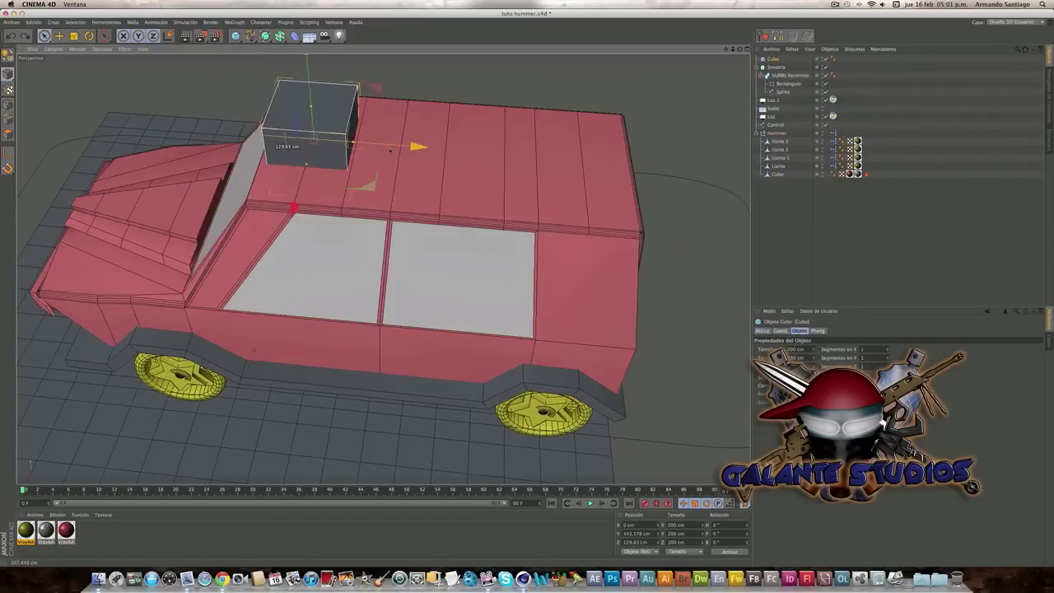
{"action": "left_click_drag", "start_coordinate": [371, 247], "coordinate": [370, 263], "text": "alt"}
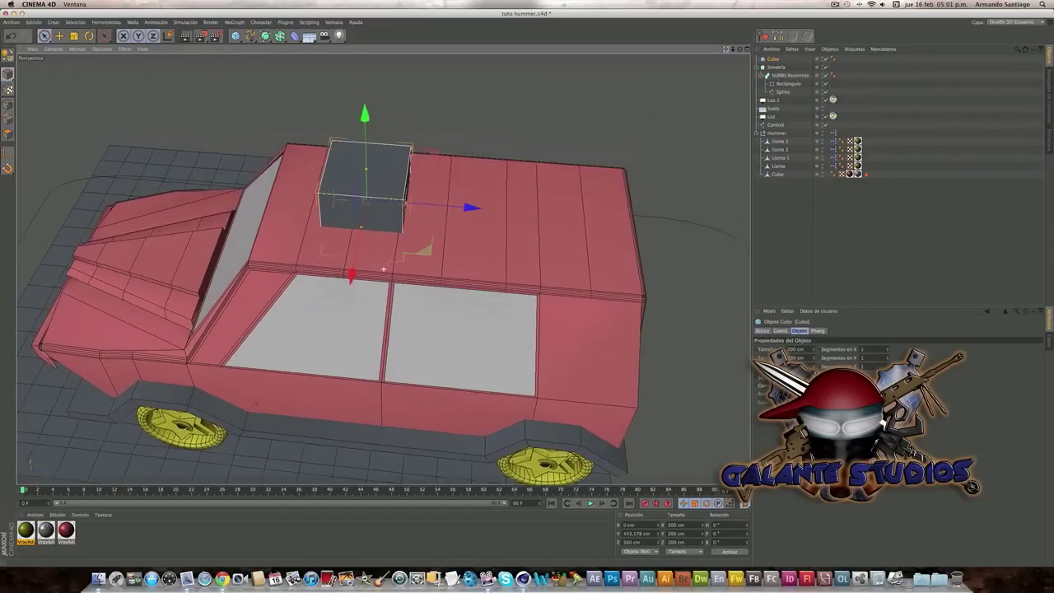
{"action": "scroll", "coordinate": [371, 263], "scroll_direction": "up", "scroll_amount": 3}
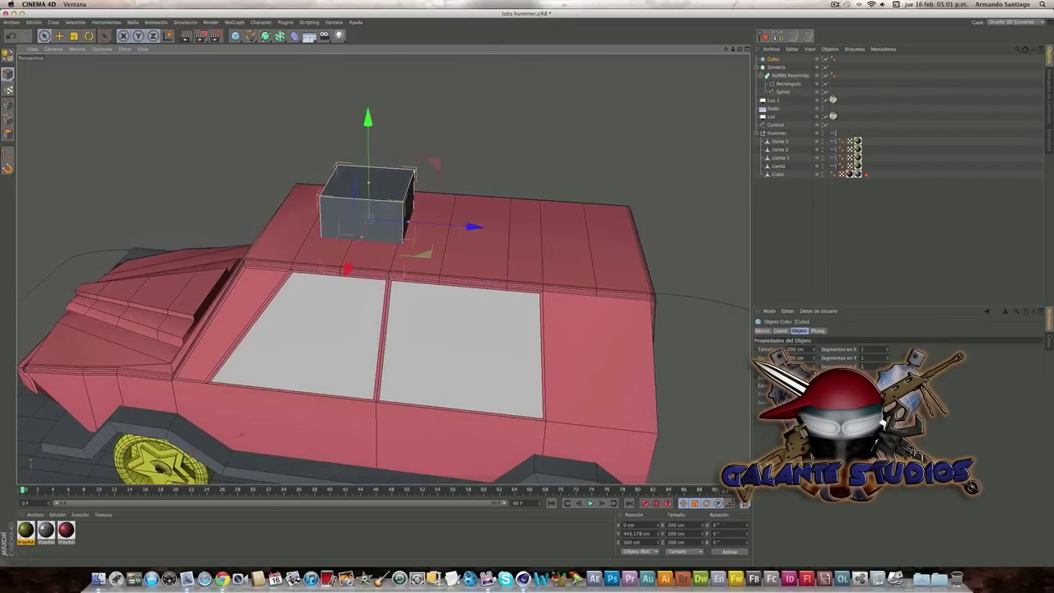
{"action": "left_click", "coordinate": [814, 384]}
Scale the cube down to about 60–80 cm and move it to X 190, Z 210 cm
{"action": "key", "text": "t"}
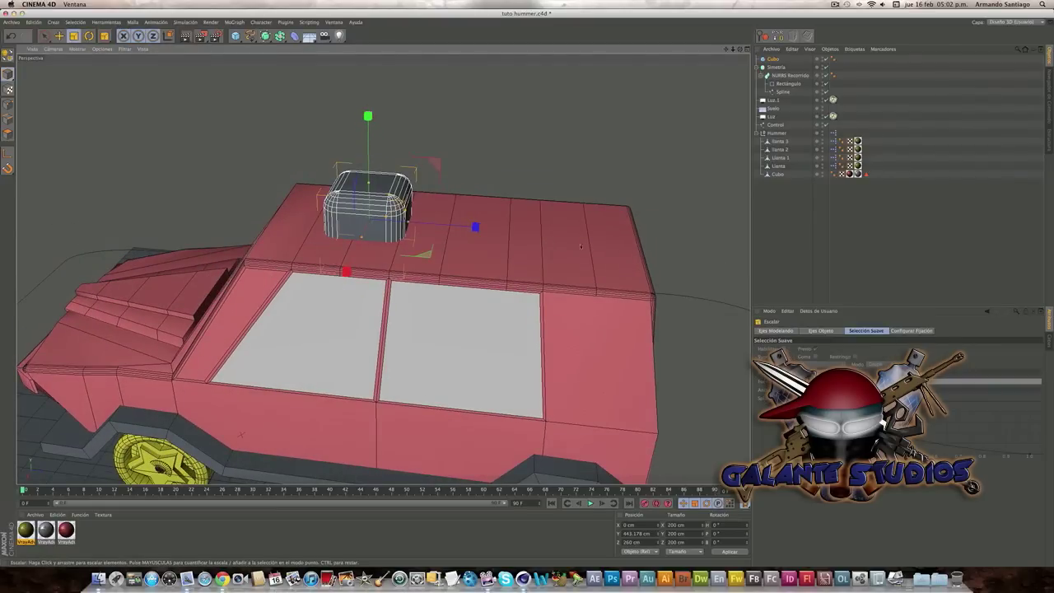
{"action": "mouse_move", "coordinate": [518, 210]}
{"action": "left_mouse_down"}
{"action": "mouse_move", "coordinate": [294, 295]}
{"action": "mouse_move", "coordinate": [268, 293]}
{"action": "left_mouse_up"}
{"action": "key", "text": "e"}
{"action": "left_click_drag", "start_coordinate": [346, 272], "coordinate": [331, 309]}
{"action": "mouse_move", "coordinate": [353, 256]}
{"action": "left_mouse_down"}
{"action": "mouse_move", "coordinate": [332, 253]}
{"action": "mouse_move", "coordinate": [333, 242]}
{"action": "mouse_move", "coordinate": [350, 264]}
{"action": "mouse_move", "coordinate": [379, 248]}
{"action": "mouse_move", "coordinate": [368, 261]}
{"action": "mouse_move", "coordinate": [354, 246]}
{"action": "left_mouse_up"}
{"action": "scroll", "coordinate": [332, 252], "scroll_direction": "up", "scroll_amount": 2}
{"action": "scroll", "coordinate": [332, 252], "scroll_direction": "up", "scroll_amount": 3}
Flatten the cube on Y, rest it on the roof, and copy it along X
{"action": "key", "text": "t"}
{"action": "left_click_drag", "start_coordinate": [334, 153], "coordinate": [336, 247]}
{"action": "key", "text": "e"}
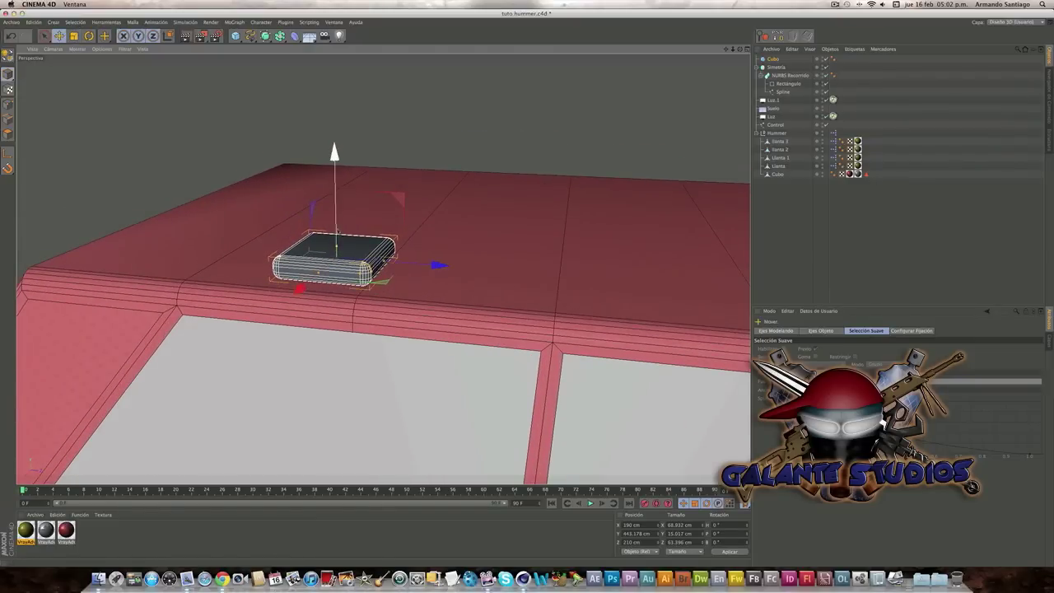
{"action": "mouse_move", "coordinate": [334, 206]}
{"action": "left_mouse_down"}
{"action": "mouse_move", "coordinate": [335, 275]}
{"action": "mouse_move", "coordinate": [382, 242]}
{"action": "mouse_move", "coordinate": [368, 203]}
{"action": "left_mouse_up"}
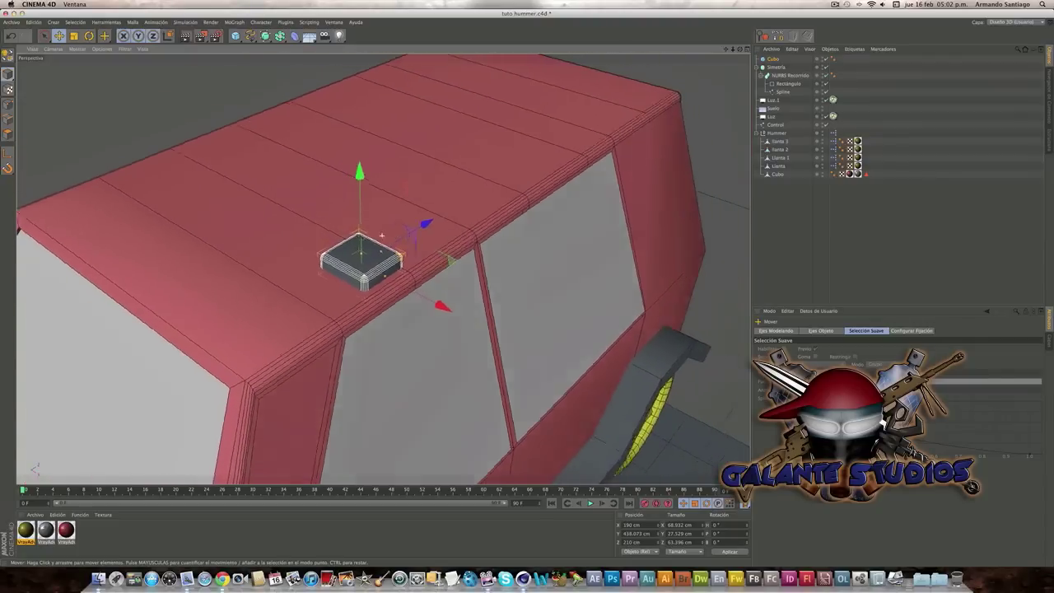
{"action": "mouse_move", "coordinate": [419, 194]}
{"action": "left_mouse_down"}
{"action": "mouse_move", "coordinate": [422, 171]}
{"action": "mouse_move", "coordinate": [453, 215]}
{"action": "left_mouse_up"}
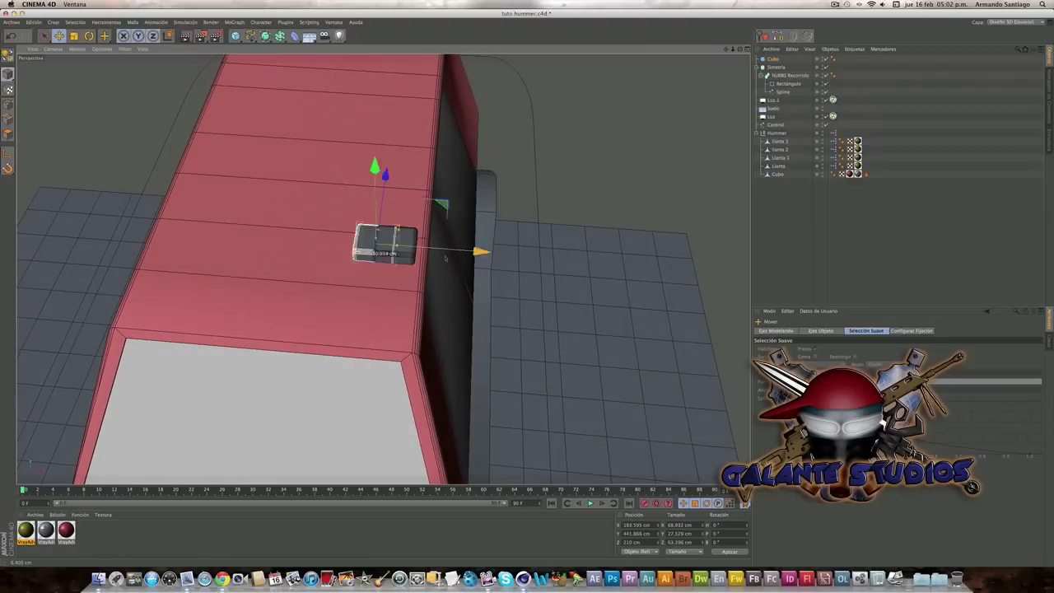
{"action": "mouse_move", "coordinate": [500, 253]}
{"action": "left_mouse_down", "text": "ctrl"}
{"action": "mouse_move", "coordinate": [350, 236]}
{"action": "mouse_move", "coordinate": [376, 149]}
{"action": "left_mouse_up", "text": "ctrl"}
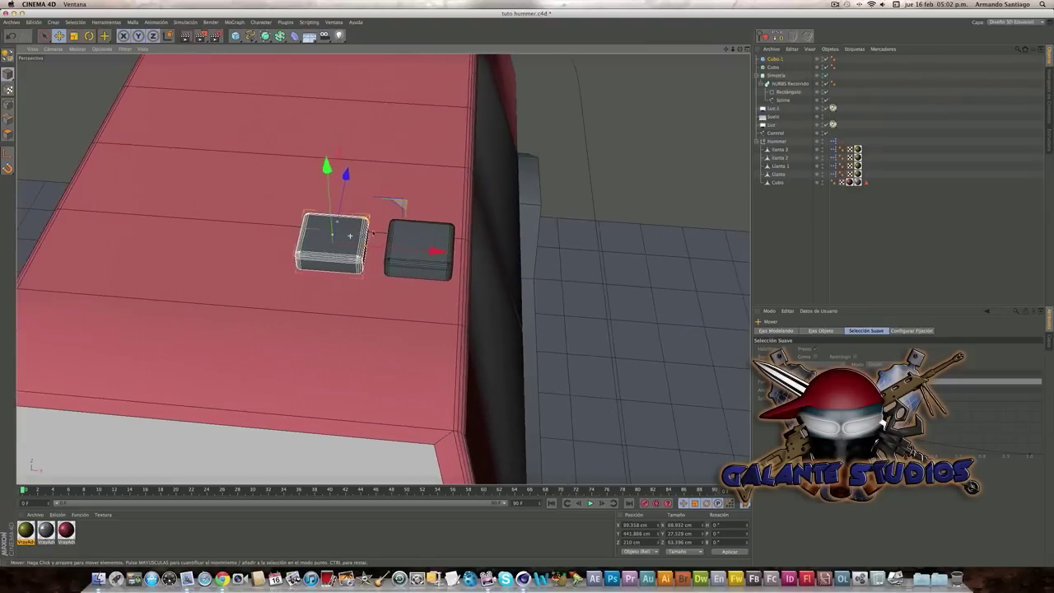
Narrow Cubo.1 to about 32 cm on Z, stretch it into a 216 cm bar, then shift it left and raise it 10 cm
{"action": "left_click_drag", "start_coordinate": [365, 219], "coordinate": [354, 225]}
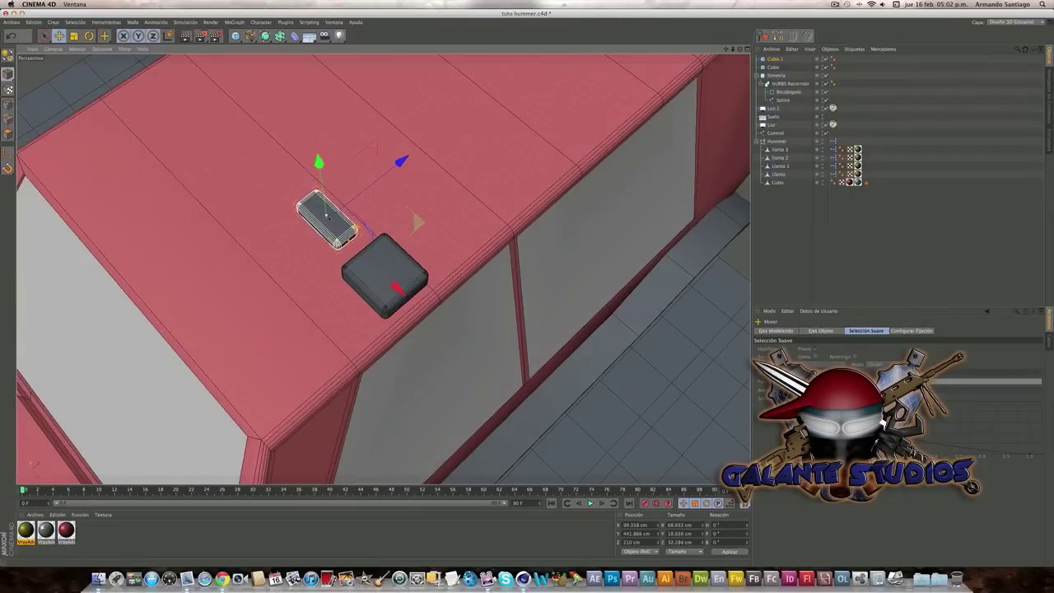
{"action": "left_click_drag", "start_coordinate": [326, 214], "coordinate": [318, 232], "text": "alt"}
{"action": "mouse_move", "coordinate": [422, 247]}
{"action": "left_mouse_down"}
{"action": "mouse_move", "coordinate": [363, 244]}
{"action": "mouse_move", "coordinate": [354, 272]}
{"action": "left_mouse_up"}
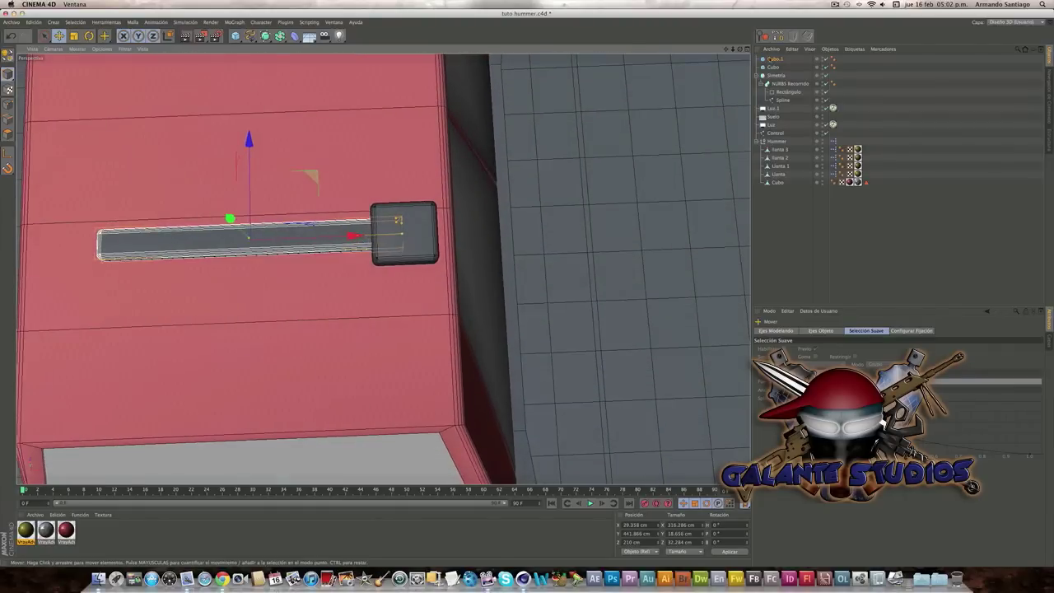
{"action": "left_click_drag", "start_coordinate": [741, 55], "coordinate": [581, 207]}
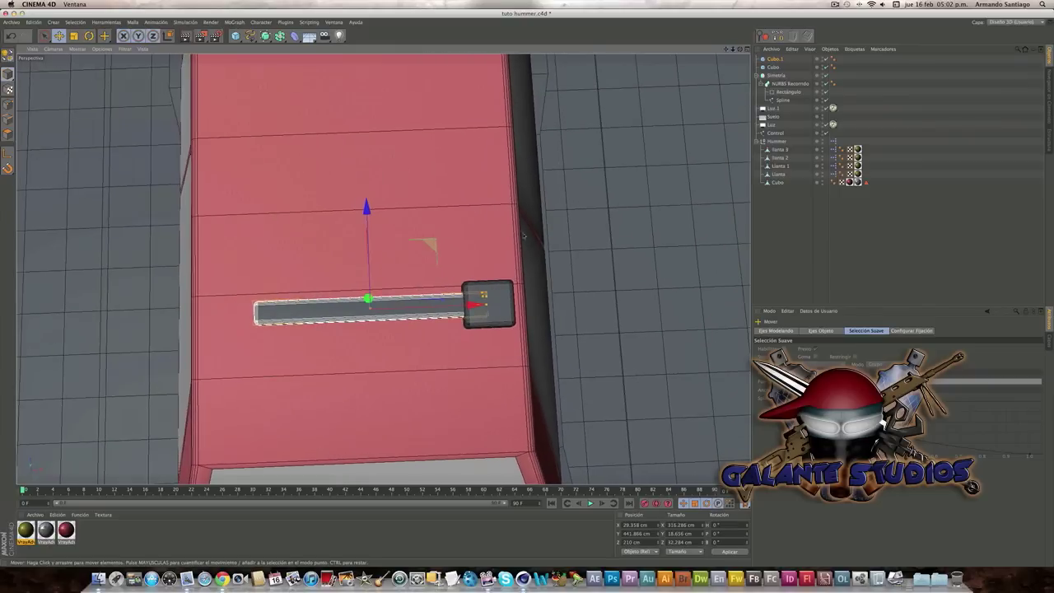
{"action": "mouse_move", "coordinate": [477, 305]}
{"action": "left_mouse_down"}
{"action": "mouse_move", "coordinate": [458, 309]}
{"action": "mouse_move", "coordinate": [457, 434]}
{"action": "left_mouse_up"}
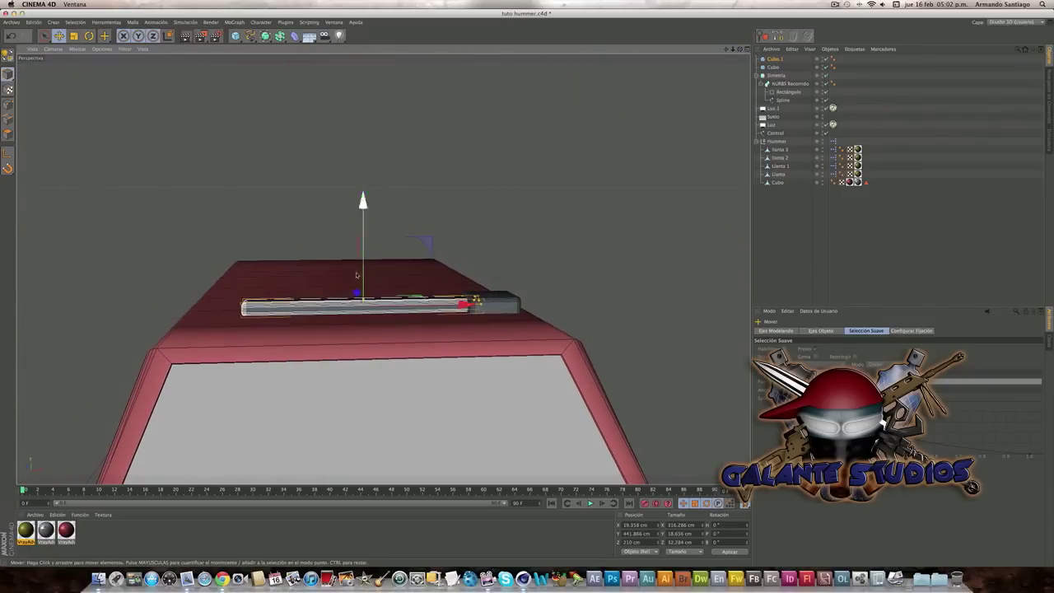
{"action": "left_click_drag", "start_coordinate": [364, 279], "coordinate": [344, 299]}
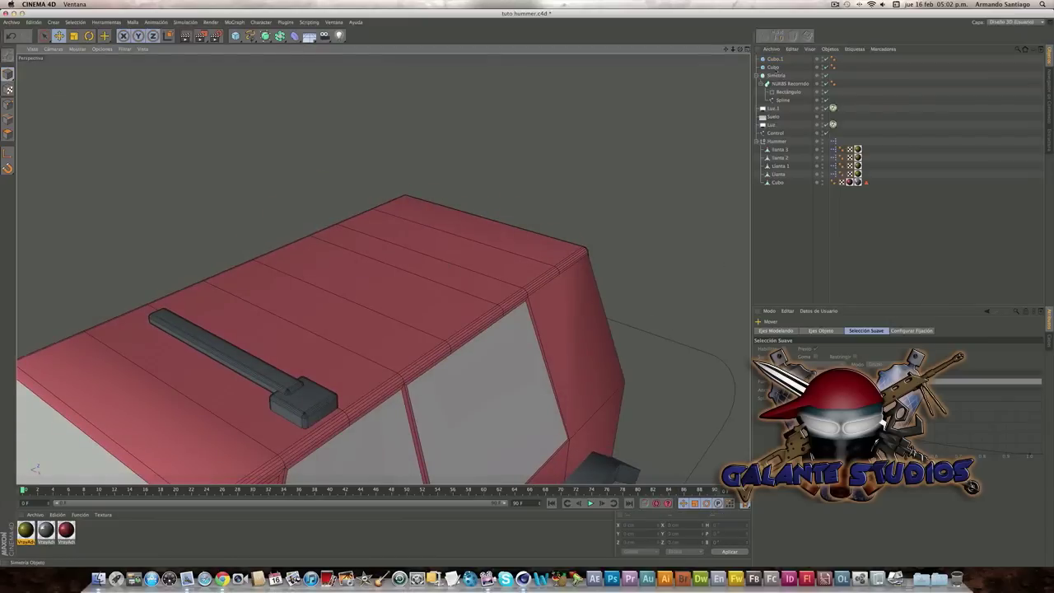
{"action": "left_click", "coordinate": [773, 66]}
{"action": "left_click_drag", "start_coordinate": [435, 313], "coordinate": [439, 323], "text": "alt"}
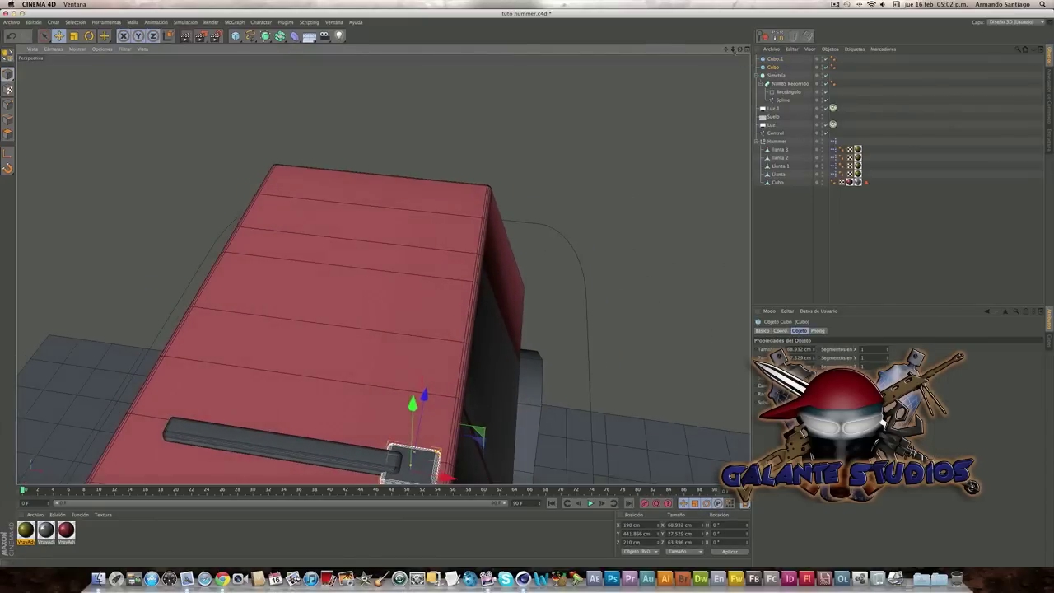
Copy the end block to X -150 cm as Cubo.2, capping the bar's far end
{"action": "scroll", "coordinate": [633, 258], "scroll_direction": "down", "scroll_amount": 2}
{"action": "scroll", "coordinate": [633, 257], "scroll_direction": "down", "scroll_amount": 2}
{"action": "scroll", "coordinate": [634, 258], "scroll_direction": "down", "scroll_amount": 2}
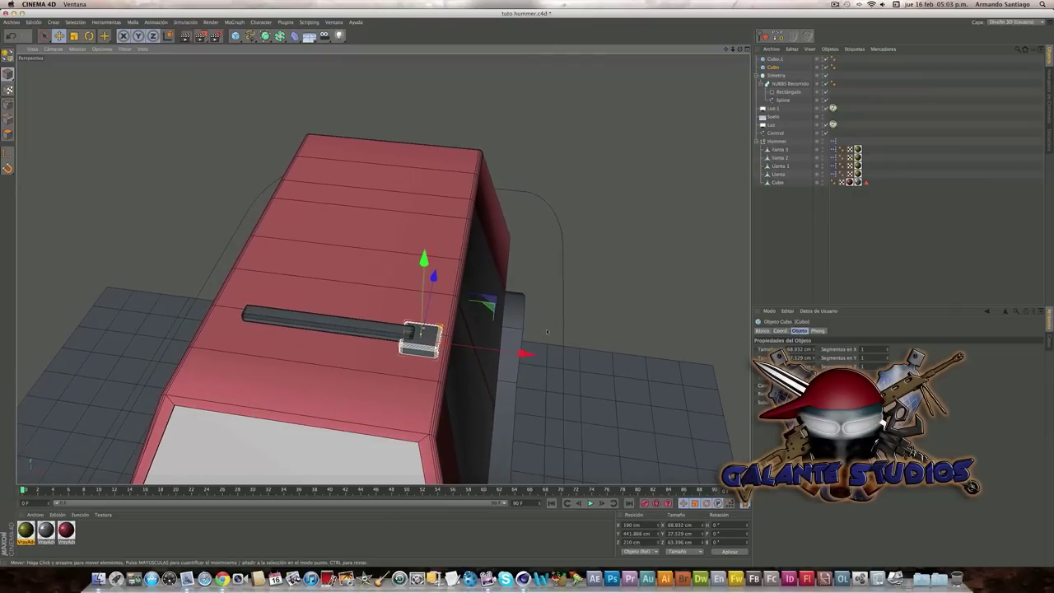
{"action": "mouse_move", "coordinate": [522, 353]}
{"action": "left_mouse_down"}
{"action": "mouse_move", "coordinate": [331, 346]}
{"action": "mouse_move", "coordinate": [724, 105]}
{"action": "left_mouse_up"}
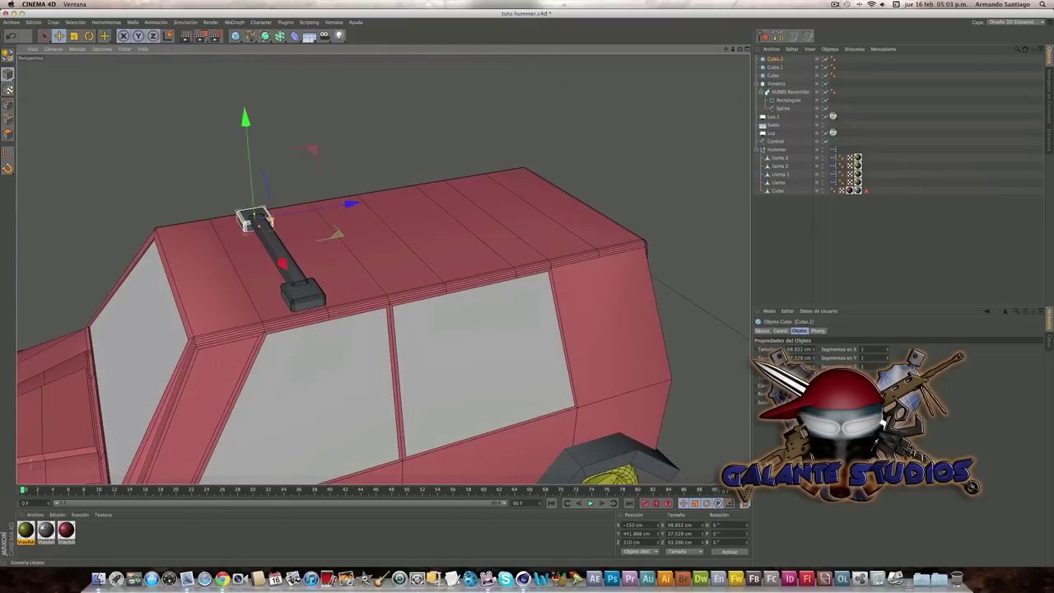
Select Cubo, Cubo.1 and Cubo.2 and make them editable with C
{"action": "left_click", "coordinate": [772, 76], "text": "shift"}
{"action": "key", "text": "c"}
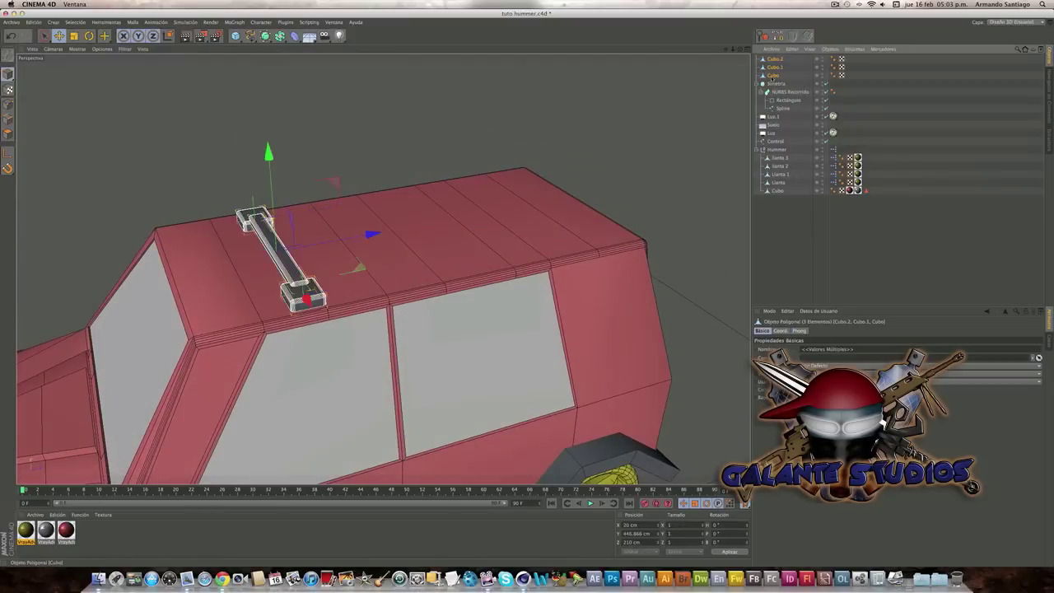
{"action": "mouse_move", "coordinate": [721, 125]}
{"action": "left_mouse_down", "text": "alt"}
{"action": "mouse_move", "coordinate": [320, 241]}
{"action": "mouse_move", "coordinate": [317, 255]}
{"action": "left_mouse_up", "text": "alt"}
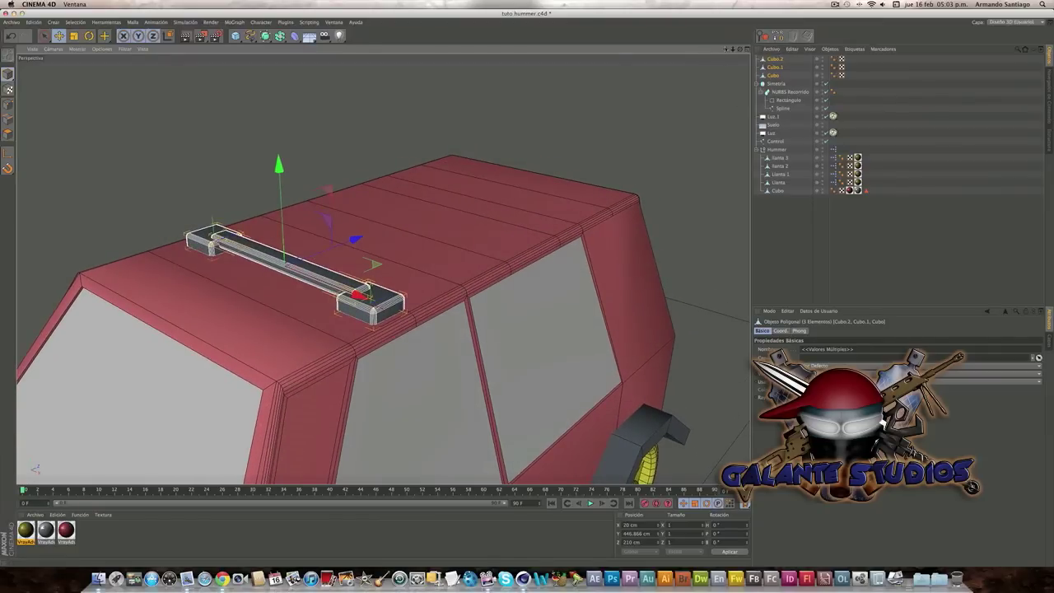
{"action": "left_click_drag", "start_coordinate": [318, 247], "coordinate": [339, 221], "text": "alt"}
Merge the three rack pieces into one object with Connect Objects + Delete
{"action": "right_click", "coordinate": [772, 74]}
{"action": "left_click", "coordinate": [791, 327]}
{"action": "mouse_move", "coordinate": [577, 271]}
{"action": "left_mouse_down", "text": "alt"}
{"action": "mouse_move", "coordinate": [623, 290]}
{"action": "mouse_move", "coordinate": [580, 196]}
{"action": "left_mouse_up", "text": "alt"}
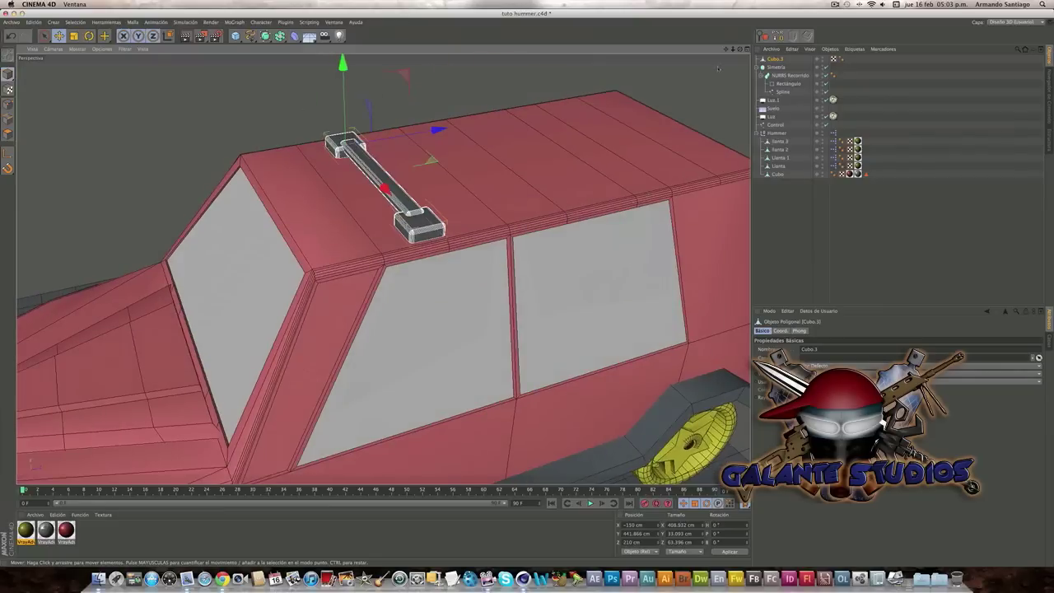
{"action": "mouse_move", "coordinate": [719, 72]}
{"action": "left_mouse_down", "text": "alt"}
{"action": "mouse_move", "coordinate": [455, 225]}
{"action": "mouse_move", "coordinate": [428, 152]}
{"action": "left_mouse_up", "text": "alt"}
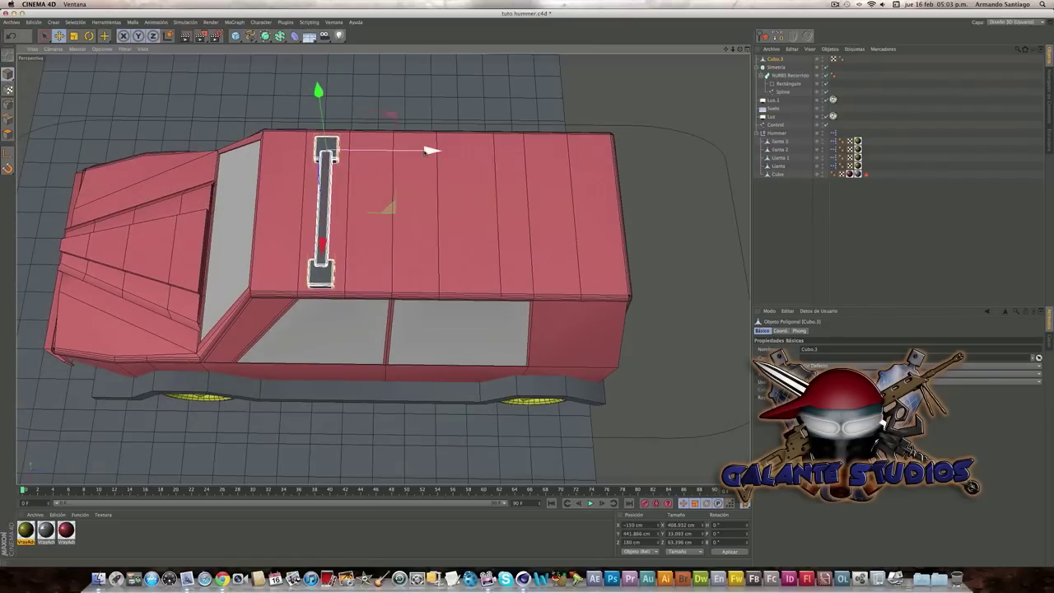
Copy the merged roof bar along X toward the rear and select both bars
{"action": "left_click_drag", "start_coordinate": [429, 151], "coordinate": [639, 154], "text": "ctrl"}
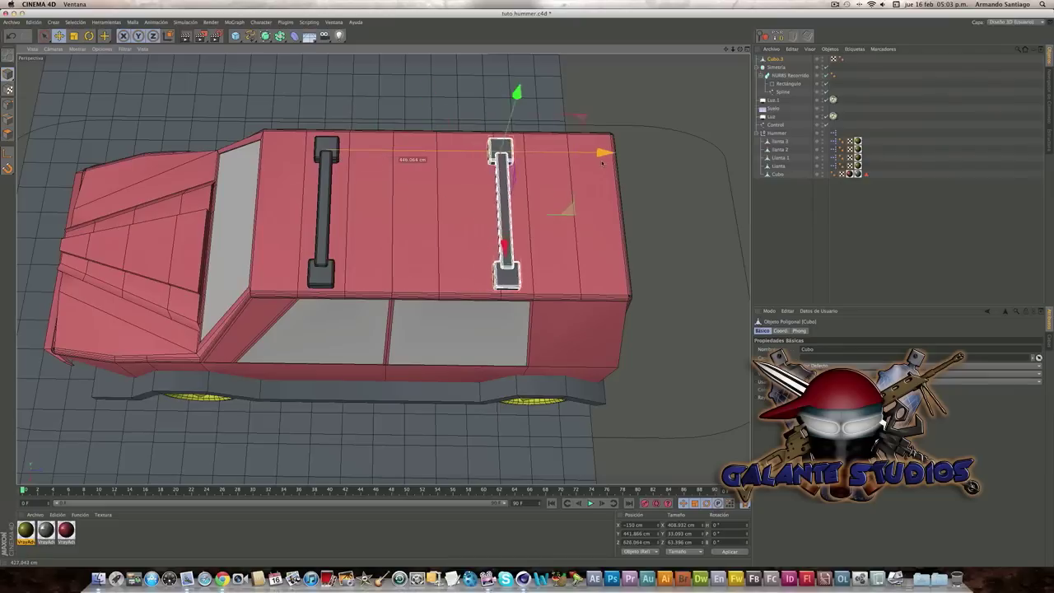
{"action": "mouse_move", "coordinate": [638, 169]}
{"action": "left_mouse_down", "text": "alt"}
{"action": "mouse_move", "coordinate": [589, 226]}
{"action": "mouse_move", "coordinate": [494, 294]}
{"action": "mouse_move", "coordinate": [505, 298]}
{"action": "mouse_move", "coordinate": [626, 198]}
{"action": "left_mouse_up", "text": "alt"}
{"action": "left_click", "coordinate": [801, 67]}
{"action": "left_click", "coordinate": [772, 59], "text": "shift"}
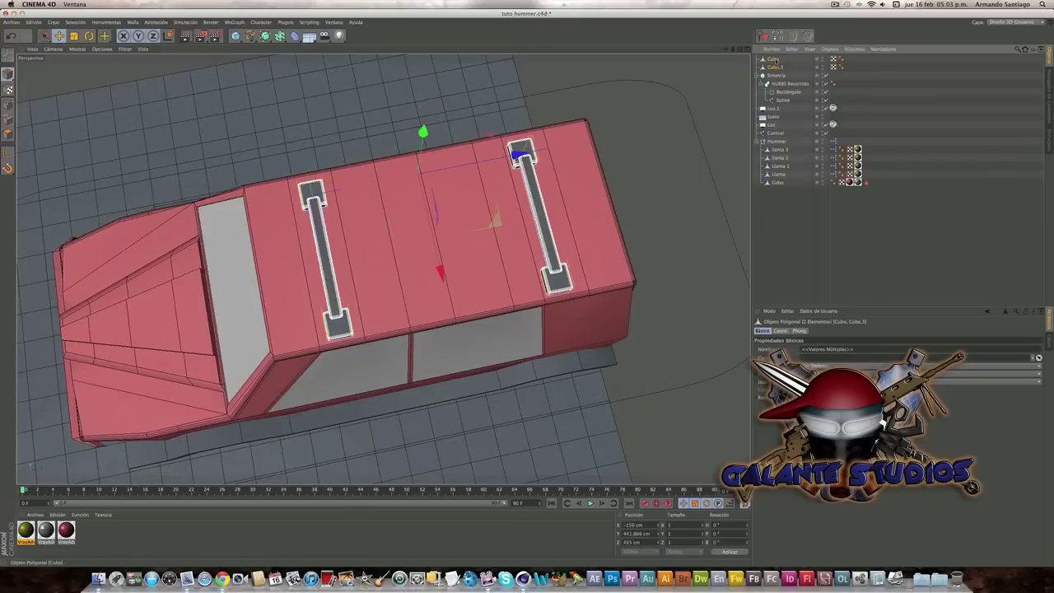
Group both roof bars into a null named Canastilla and parent it under Hummer
{"action": "key", "text": "alt+g"}
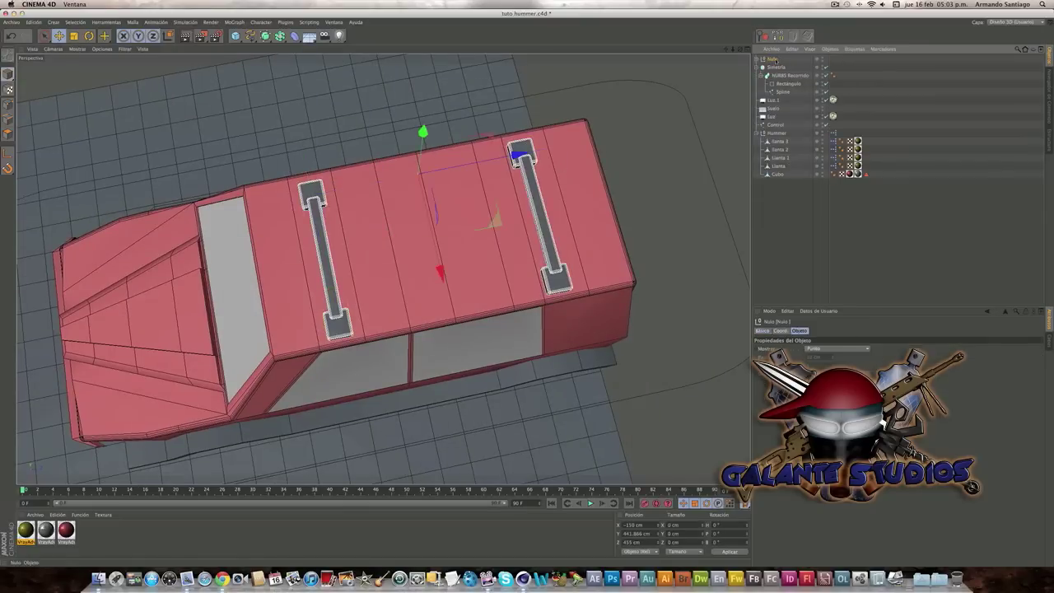
{"action": "double_click", "coordinate": [774, 60]}
{"action": "type", "text": "Carrocería"}
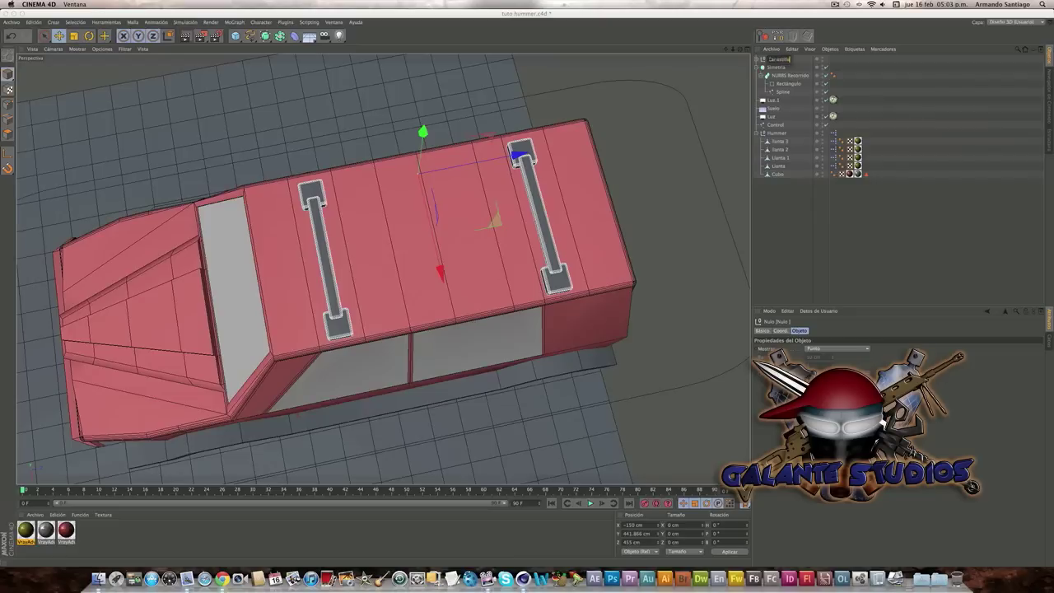
{"action": "key", "text": "Return"}
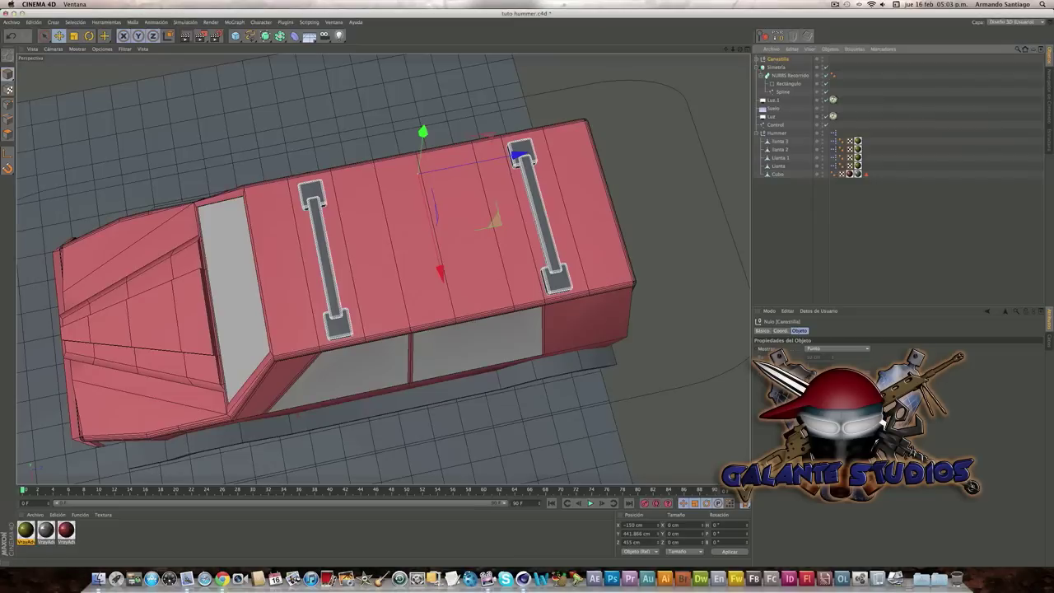
{"action": "left_click_drag", "start_coordinate": [778, 141], "coordinate": [777, 134]}
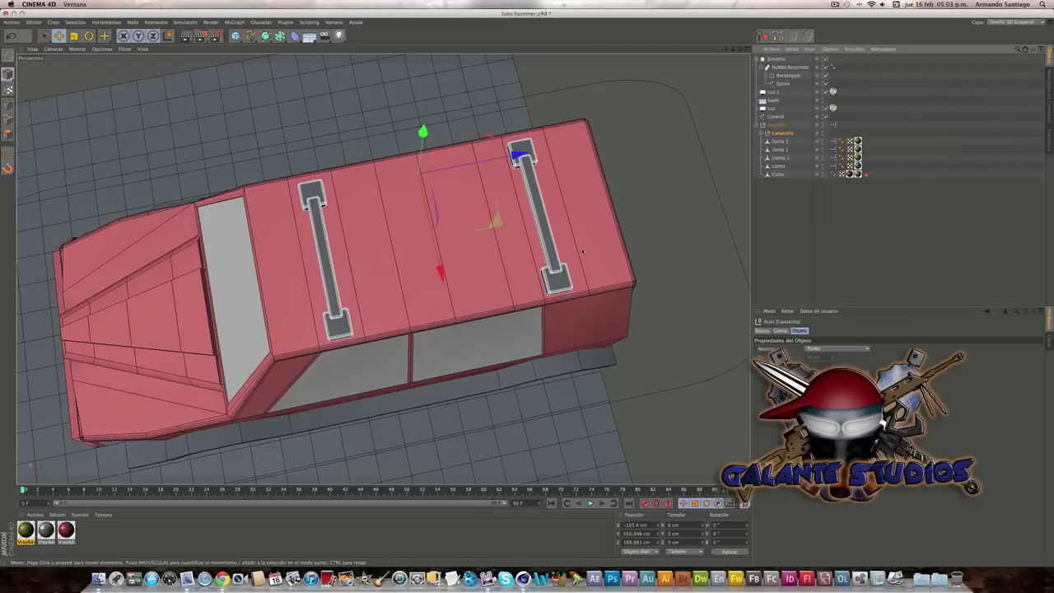
{"action": "left_click_drag", "start_coordinate": [493, 272], "coordinate": [541, 294], "text": "alt"}
Orbit to a side view of the car and select the Control path spline
{"action": "left_click_drag", "start_coordinate": [551, 292], "coordinate": [602, 263], "text": "alt"}
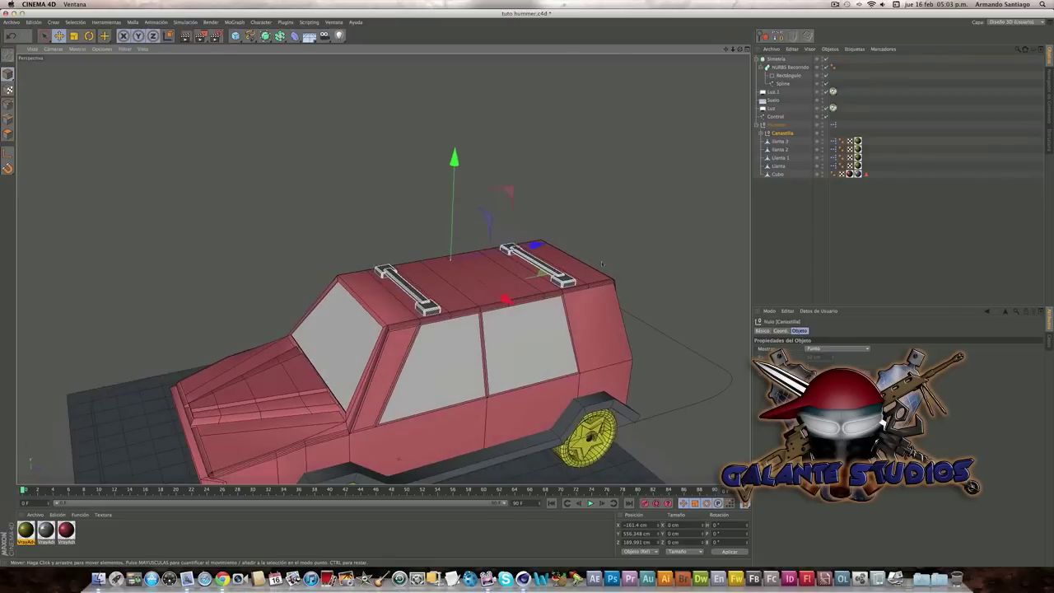
{"action": "mouse_move", "coordinate": [715, 67]}
{"action": "left_mouse_down", "text": "alt"}
{"action": "mouse_move", "coordinate": [545, 245]}
{"action": "mouse_move", "coordinate": [682, 307]}
{"action": "left_mouse_up", "text": "alt"}
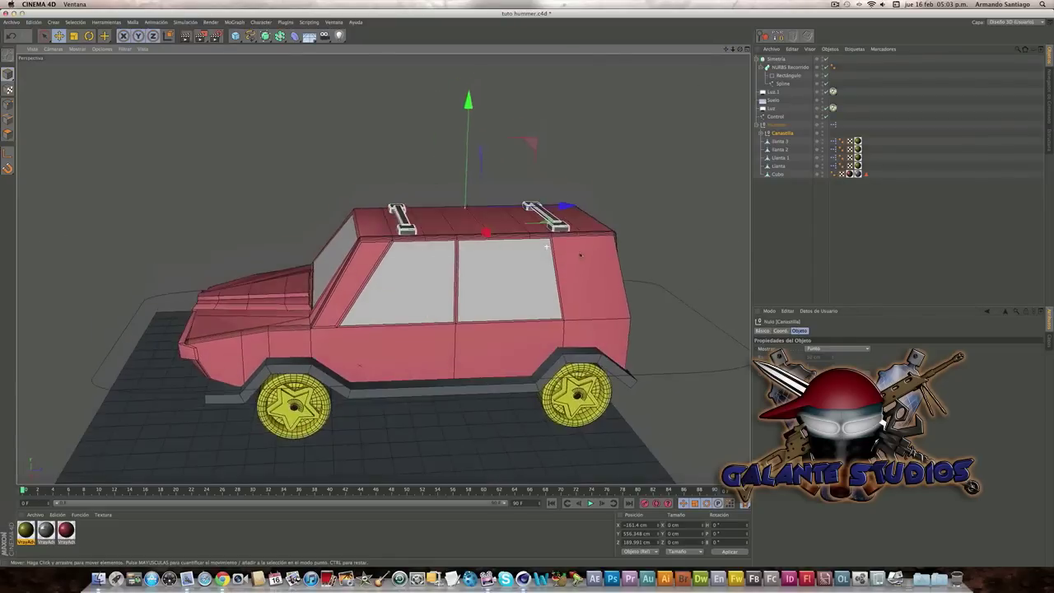
{"action": "left_click", "coordinate": [682, 308]}
{"action": "left_click", "coordinate": [682, 308]}
{"action": "mouse_move", "coordinate": [493, 306]}
{"action": "left_mouse_down", "text": "alt"}
{"action": "mouse_move", "coordinate": [447, 321]}
{"action": "mouse_move", "coordinate": [521, 332]}
{"action": "mouse_move", "coordinate": [435, 367]}
{"action": "left_mouse_up", "text": "alt"}
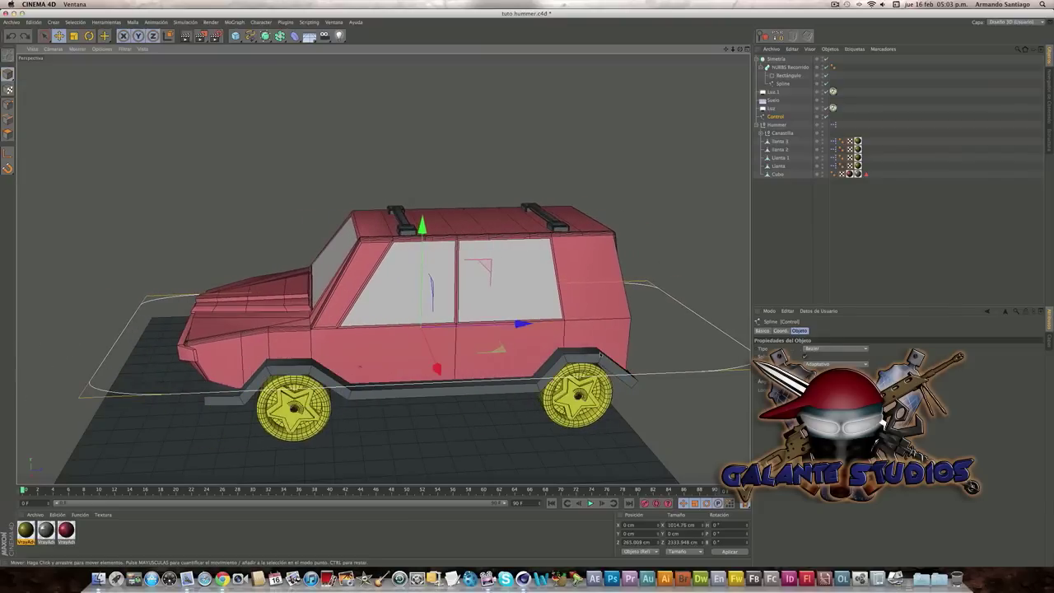
Move Simetria into the Hummer group above Canastilla
{"action": "left_click", "coordinate": [435, 369]}
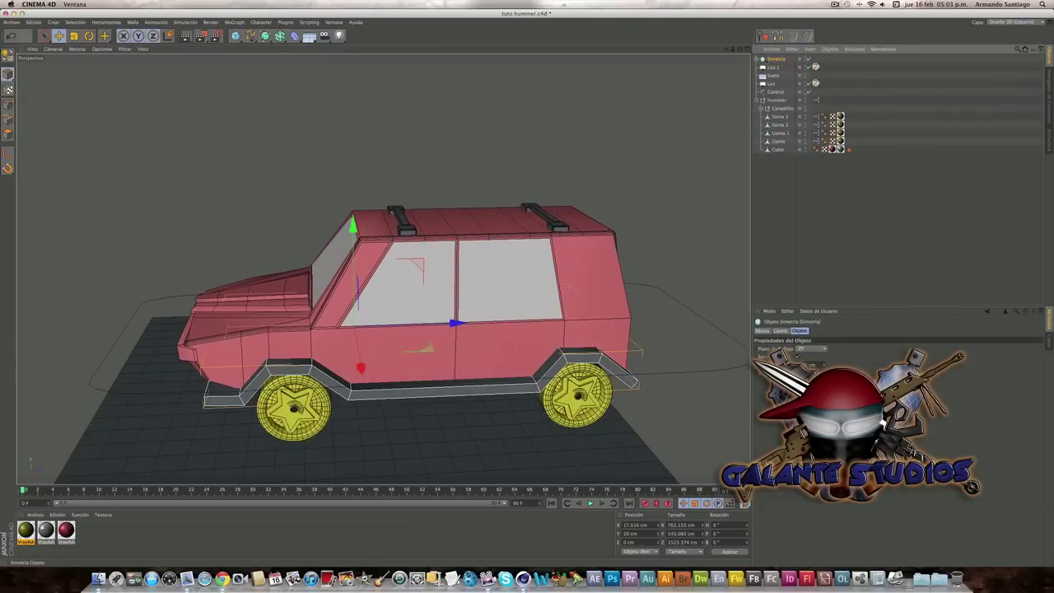
{"action": "left_click_drag", "start_coordinate": [773, 58], "coordinate": [777, 125]}
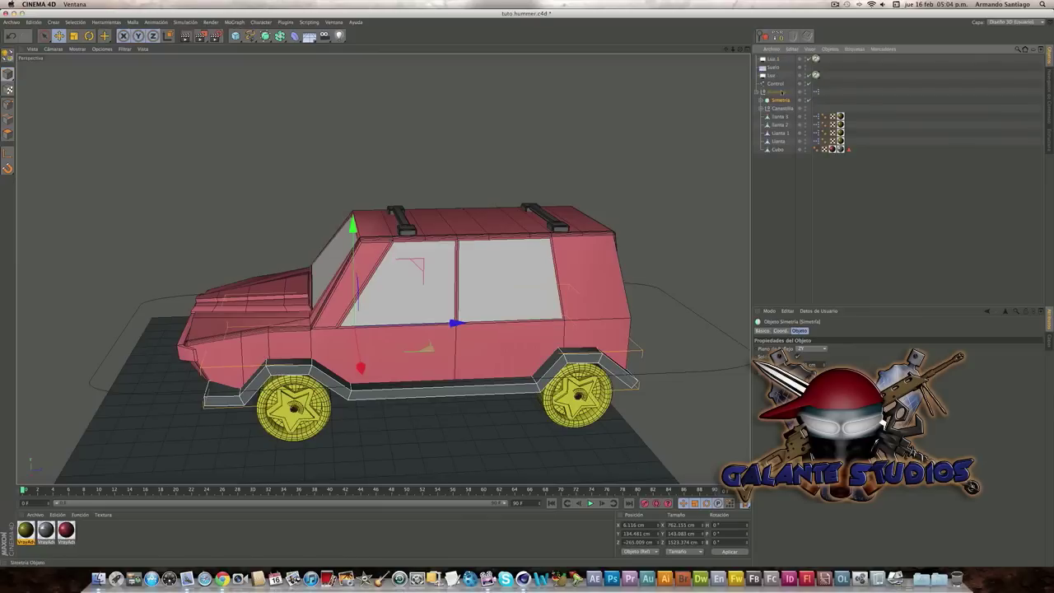
{"action": "left_click", "coordinate": [775, 83]}
Inspect the car from above, then reselect Control and collapse the Hummer group
{"action": "mouse_move", "coordinate": [511, 328]}
{"action": "left_mouse_down", "text": "alt"}
{"action": "mouse_move", "coordinate": [437, 377]}
{"action": "mouse_move", "coordinate": [636, 236]}
{"action": "mouse_move", "coordinate": [504, 228]}
{"action": "mouse_move", "coordinate": [383, 269]}
{"action": "mouse_move", "coordinate": [566, 172]}
{"action": "left_mouse_up", "text": "alt"}
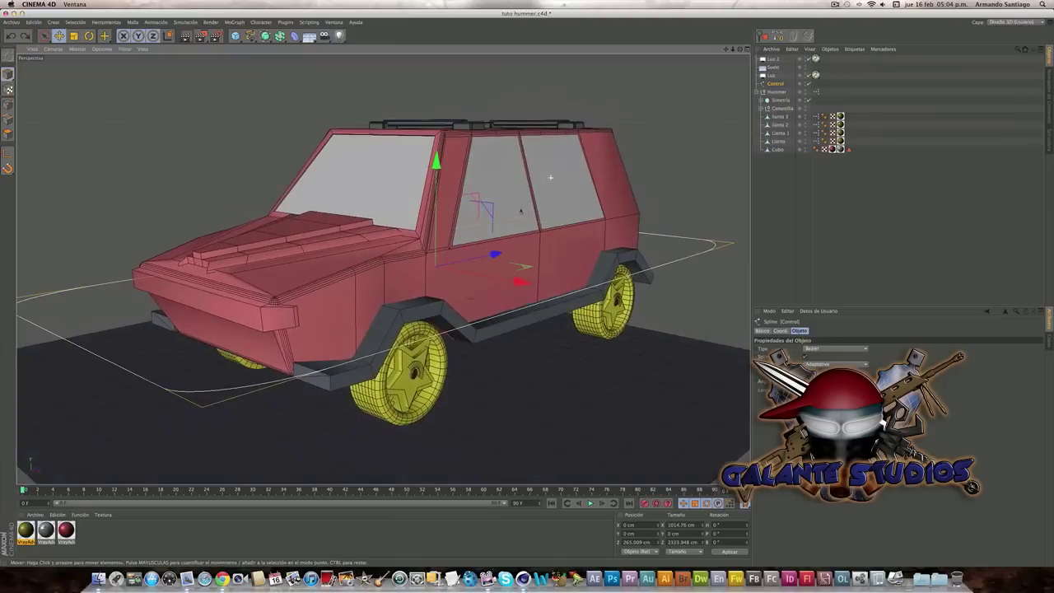
{"action": "mouse_move", "coordinate": [566, 172]}
{"action": "left_mouse_down", "text": "alt"}
{"action": "mouse_move", "coordinate": [482, 179]}
{"action": "mouse_move", "coordinate": [383, 268]}
{"action": "mouse_move", "coordinate": [492, 258]}
{"action": "left_mouse_up", "text": "alt"}
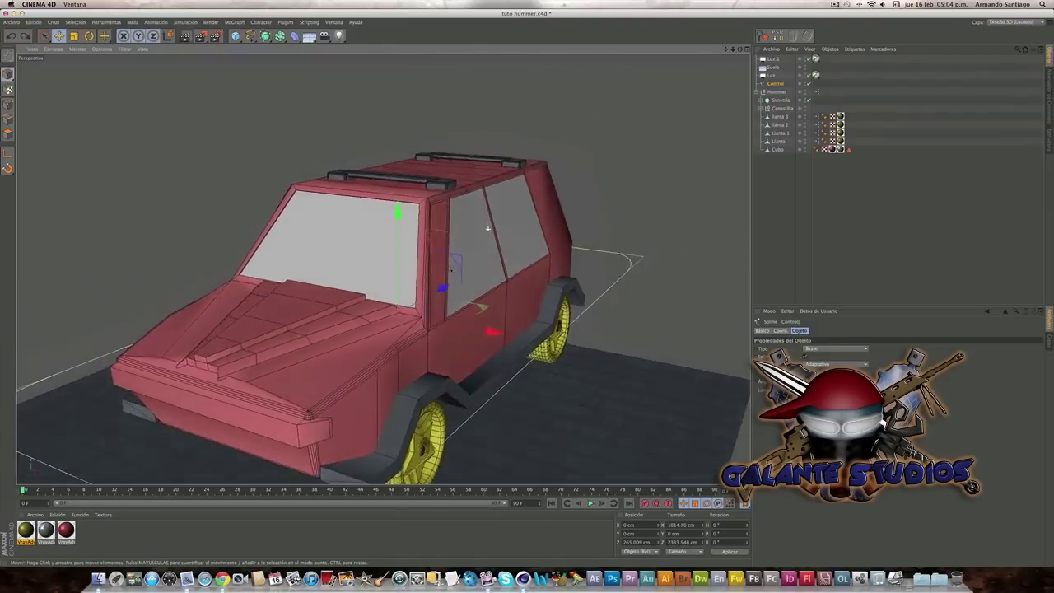
{"action": "left_click_drag", "start_coordinate": [492, 258], "coordinate": [436, 338], "text": "alt"}
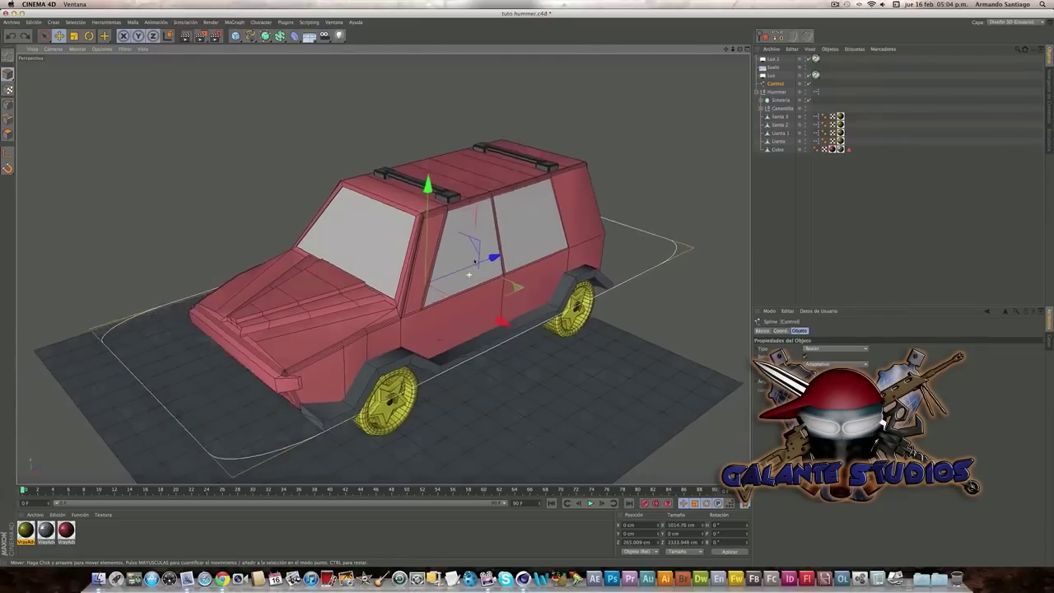
{"action": "left_click_drag", "start_coordinate": [726, 51], "coordinate": [551, 138]}
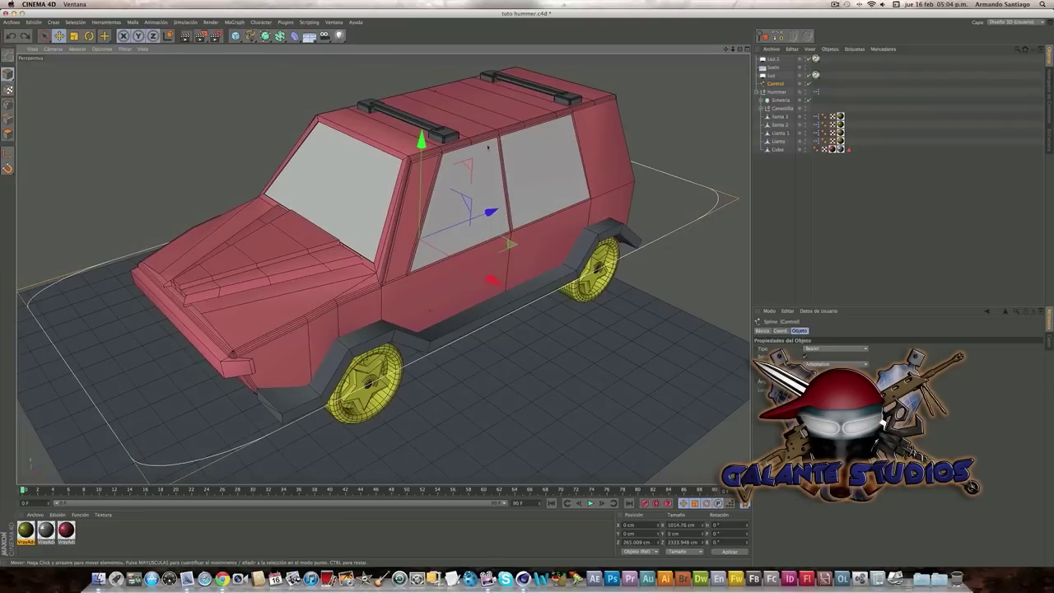
{"action": "left_click", "coordinate": [713, 206]}
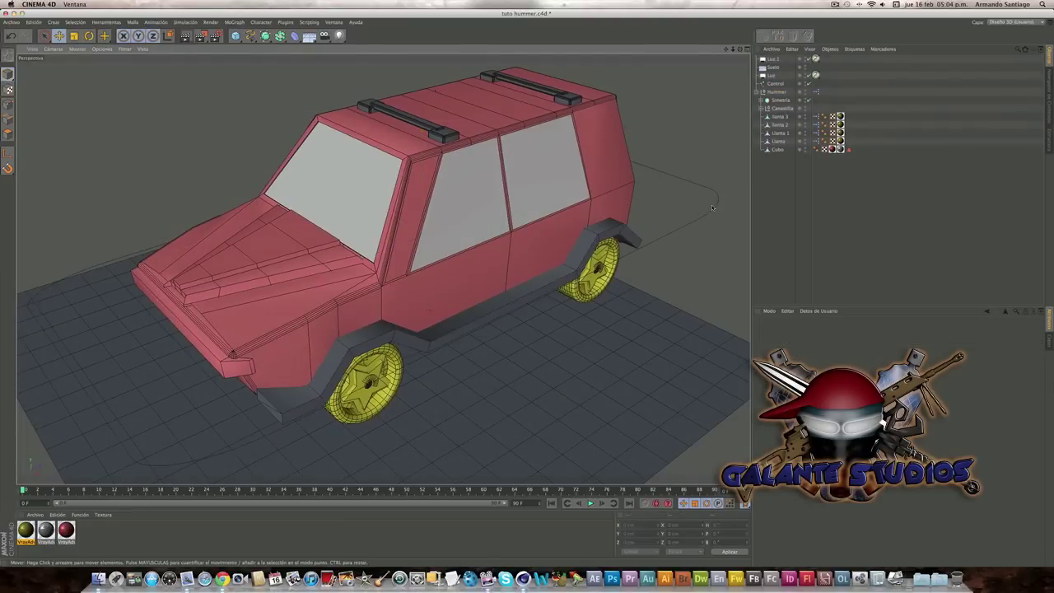
{"action": "left_click", "coordinate": [775, 83]}
{"action": "left_click", "coordinate": [759, 91]}
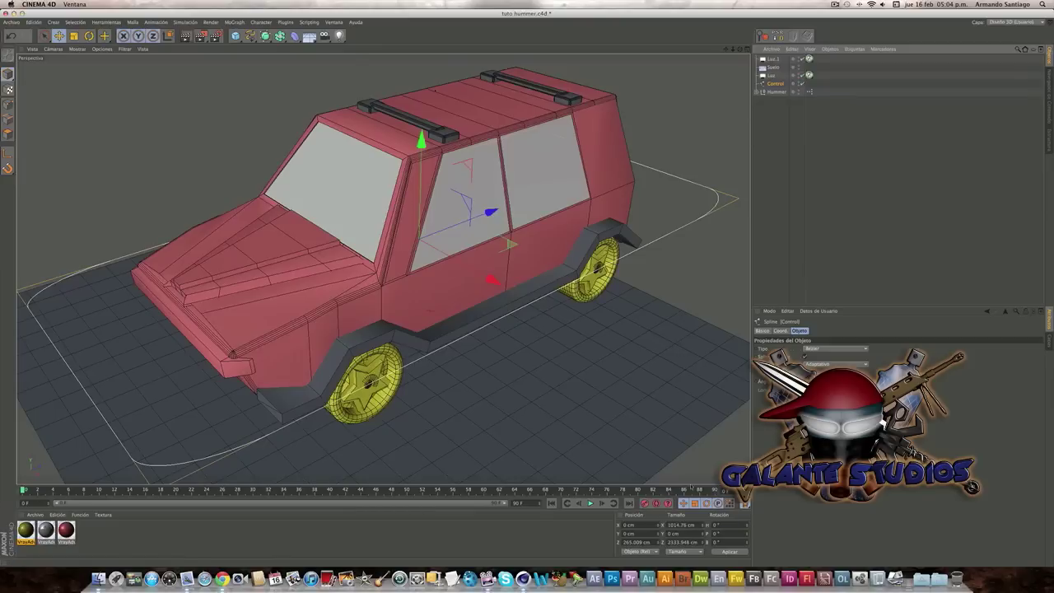
{"action": "scroll", "coordinate": [478, 381], "scroll_direction": "down", "scroll_amount": 3}
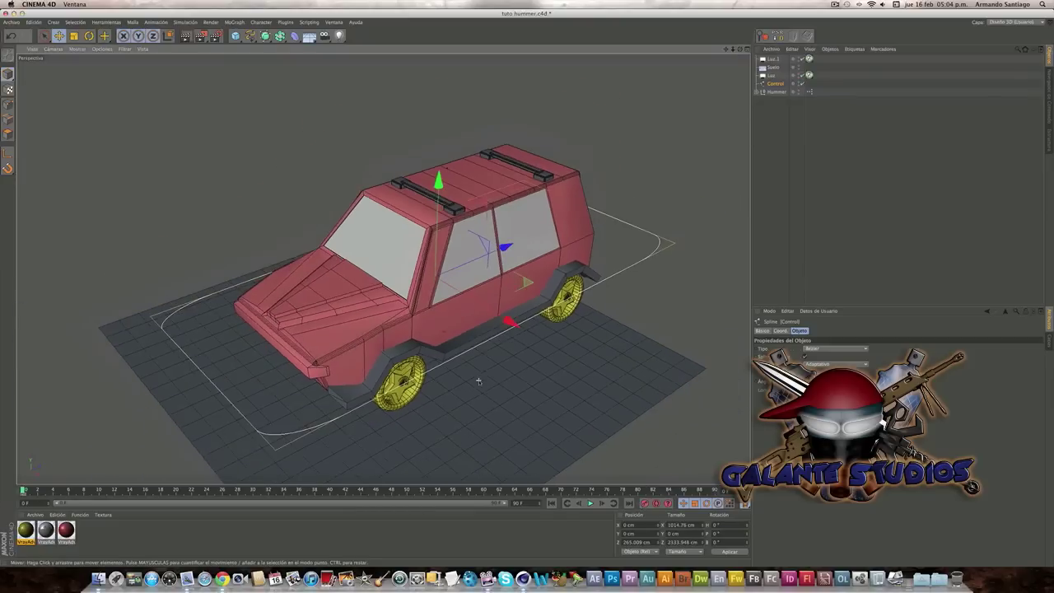
At frame 70, shift the car and its path along Z, then return to frame 0
{"action": "scroll", "coordinate": [478, 380], "scroll_direction": "down", "scroll_amount": 2}
{"action": "scroll", "coordinate": [478, 380], "scroll_direction": "down", "scroll_amount": 1}
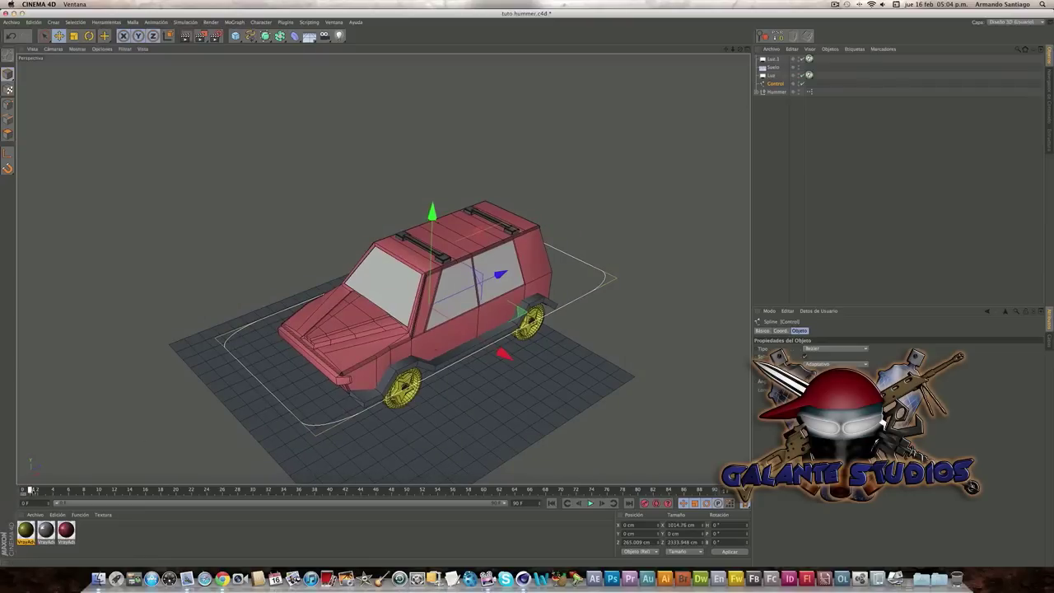
{"action": "left_click", "coordinate": [562, 490]}
{"action": "scroll", "coordinate": [399, 337], "scroll_direction": "down", "scroll_amount": 1}
{"action": "scroll", "coordinate": [399, 338], "scroll_direction": "down", "scroll_amount": 2}
{"action": "middle_click_drag", "start_coordinate": [419, 288], "coordinate": [494, 238], "text": "alt"}
{"action": "middle_click_drag", "start_coordinate": [383, 268], "coordinate": [387, 265], "text": "alt"}
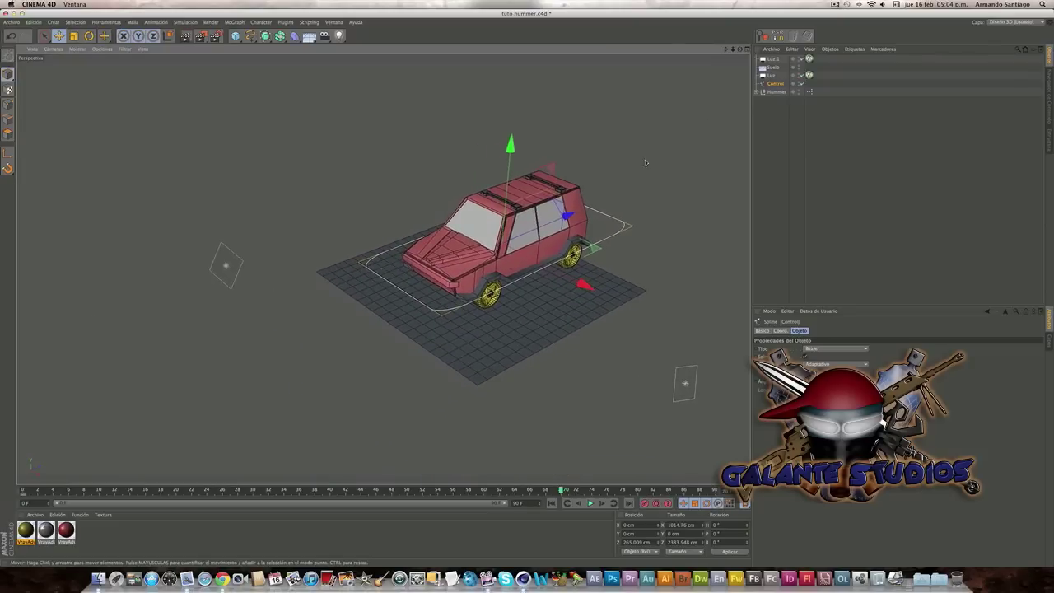
{"action": "left_click_drag", "start_coordinate": [566, 216], "coordinate": [107, 444]}
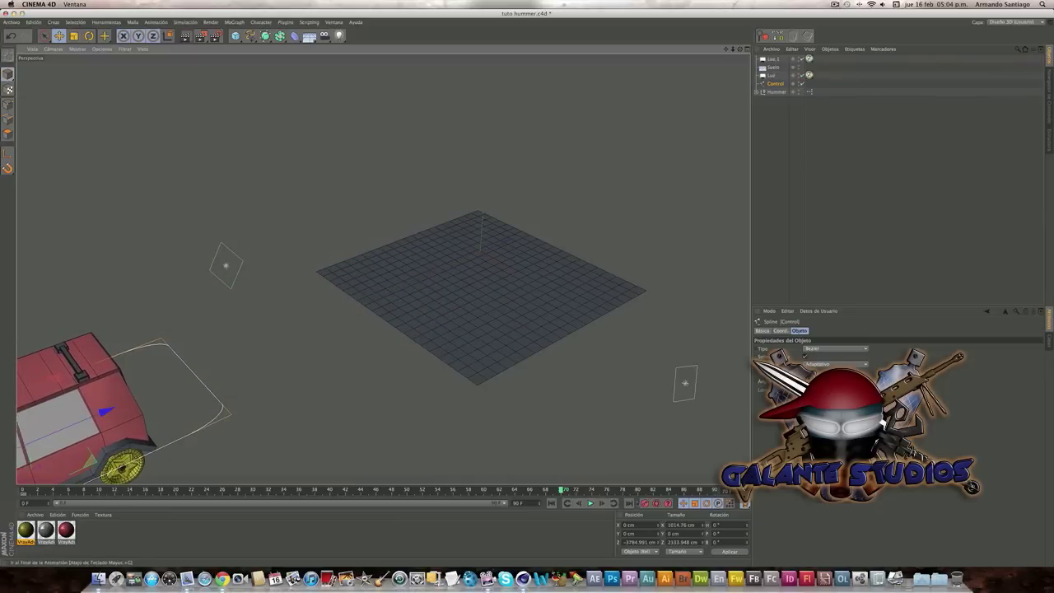
{"action": "mouse_move", "coordinate": [494, 371]}
{"action": "middle_mouse_down", "text": "alt"}
{"action": "mouse_move", "coordinate": [383, 268]}
{"action": "mouse_move", "coordinate": [518, 203]}
{"action": "middle_mouse_up", "text": "alt"}
{"action": "key", "text": "shift+f"}
Play the car's animation along the spline, stop it, and rewind to frame 0
{"action": "left_click", "coordinate": [590, 503]}
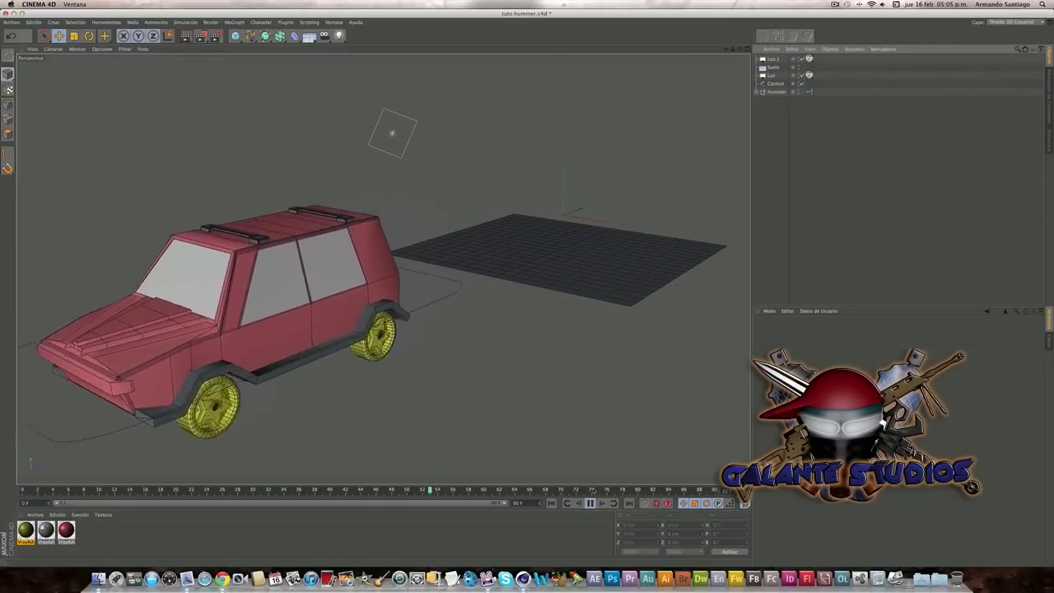
{"action": "left_click", "coordinate": [590, 503]}
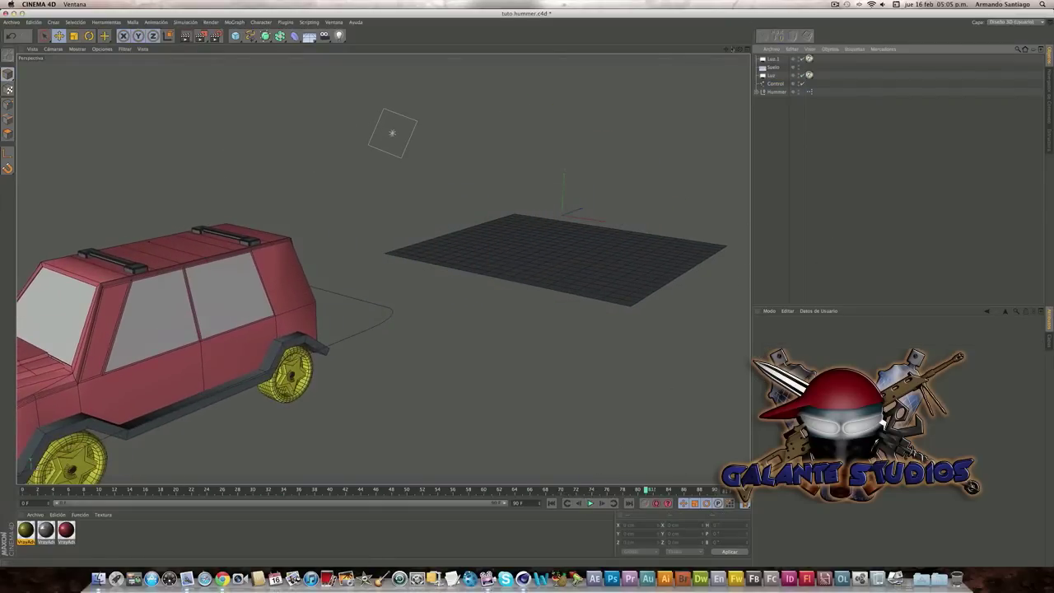
{"action": "left_click_drag", "start_coordinate": [370, 264], "coordinate": [494, 227], "text": "alt"}
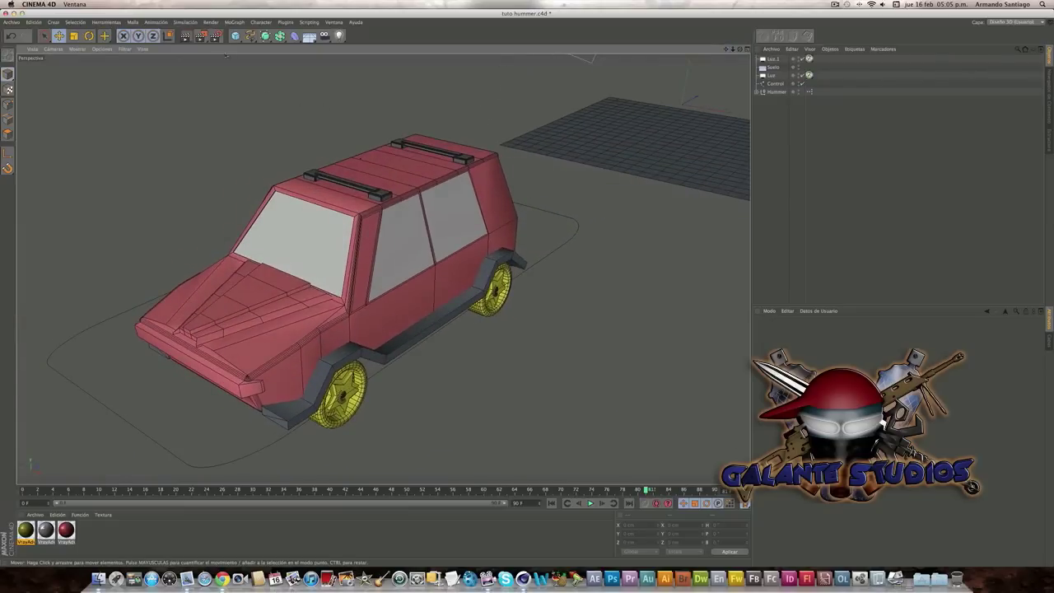
{"action": "left_click", "coordinate": [552, 503]}
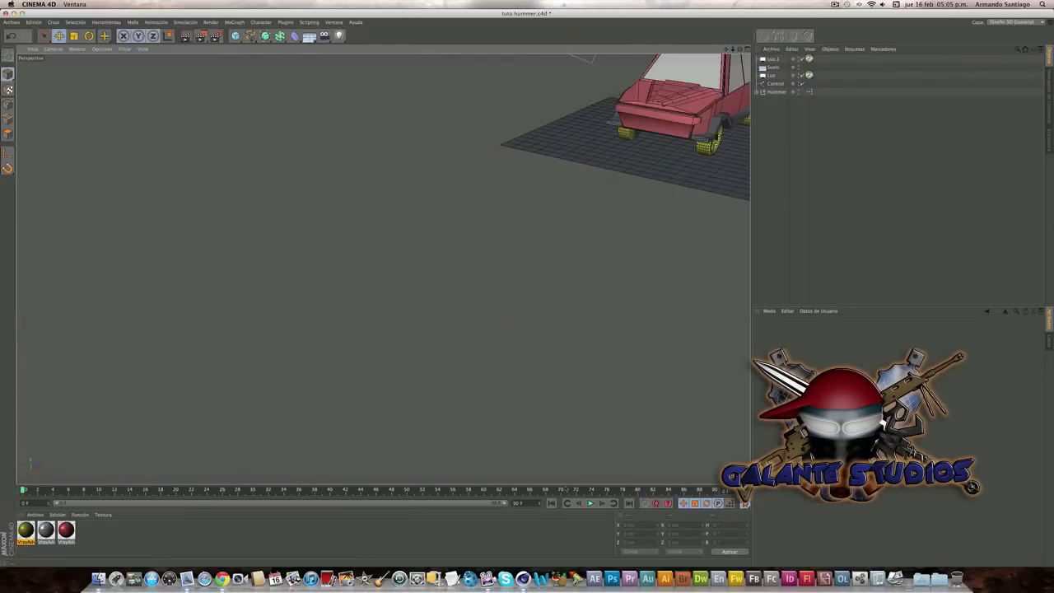
Frame the whole car on the floor grid and render the view
{"action": "left_click_drag", "start_coordinate": [383, 266], "coordinate": [579, 124], "text": "alt"}
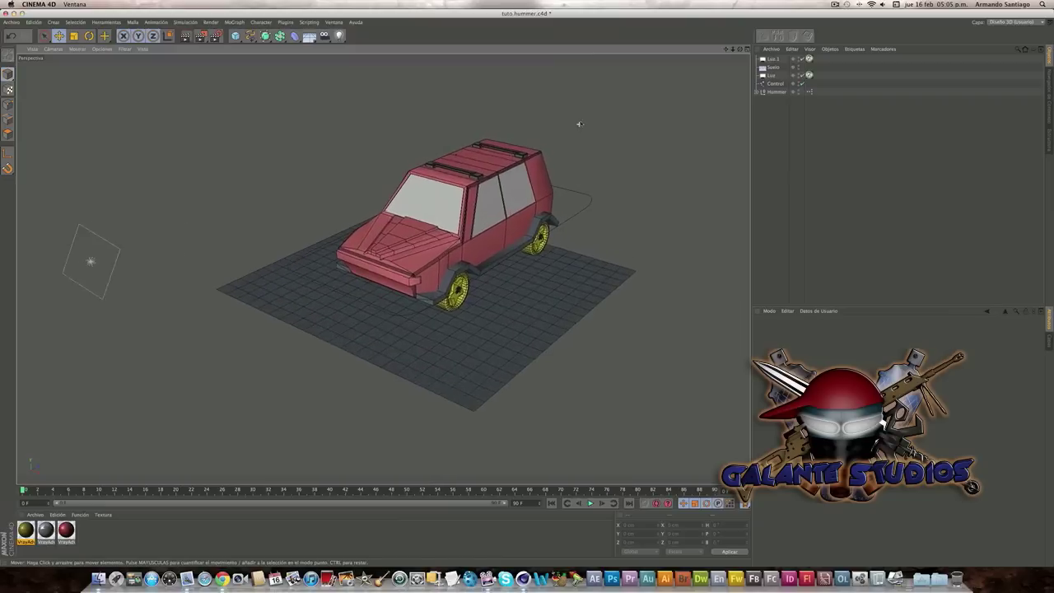
{"action": "scroll", "coordinate": [579, 123], "scroll_direction": "up", "scroll_amount": 3}
{"action": "scroll", "coordinate": [477, 223], "scroll_direction": "up", "scroll_amount": 2}
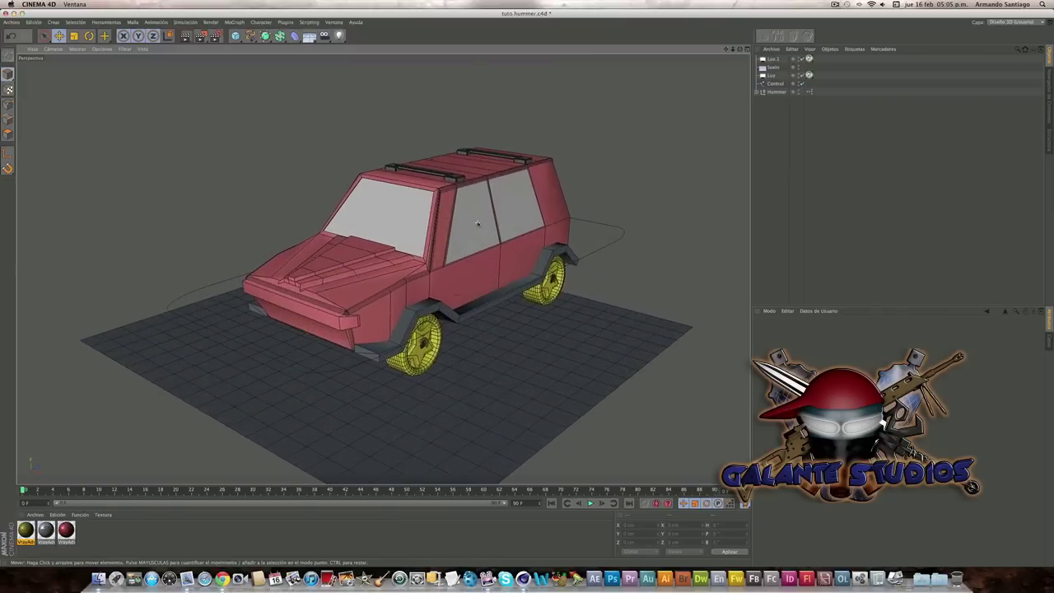
{"action": "scroll", "coordinate": [383, 270], "scroll_direction": "up", "scroll_amount": 2}
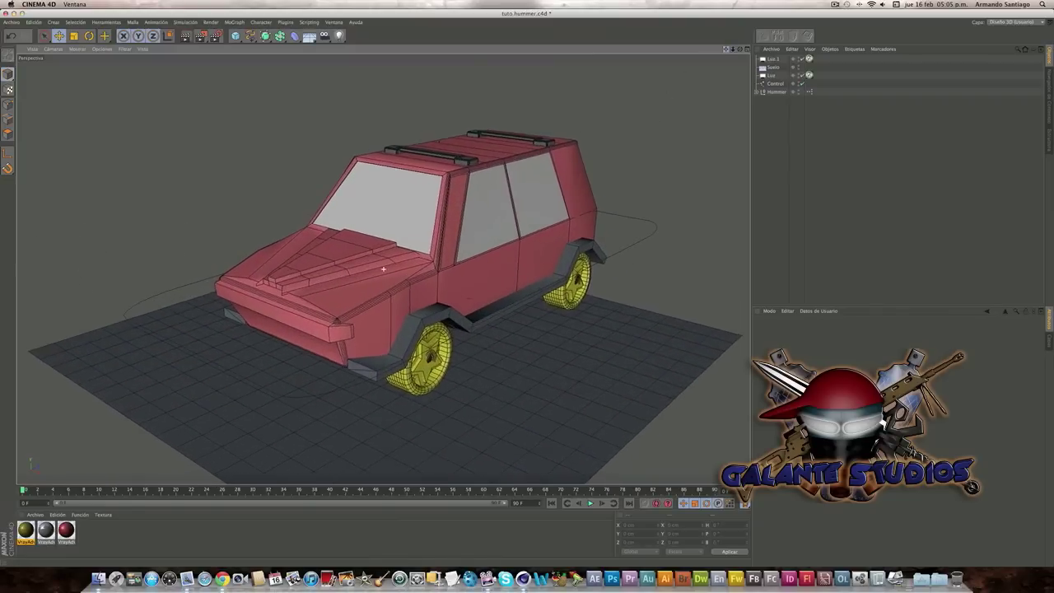
{"action": "scroll", "coordinate": [383, 270], "scroll_direction": "up", "scroll_amount": 2}
{"action": "left_click_drag", "start_coordinate": [383, 269], "coordinate": [354, 272], "text": "alt"}
{"action": "key", "text": "super+r"}
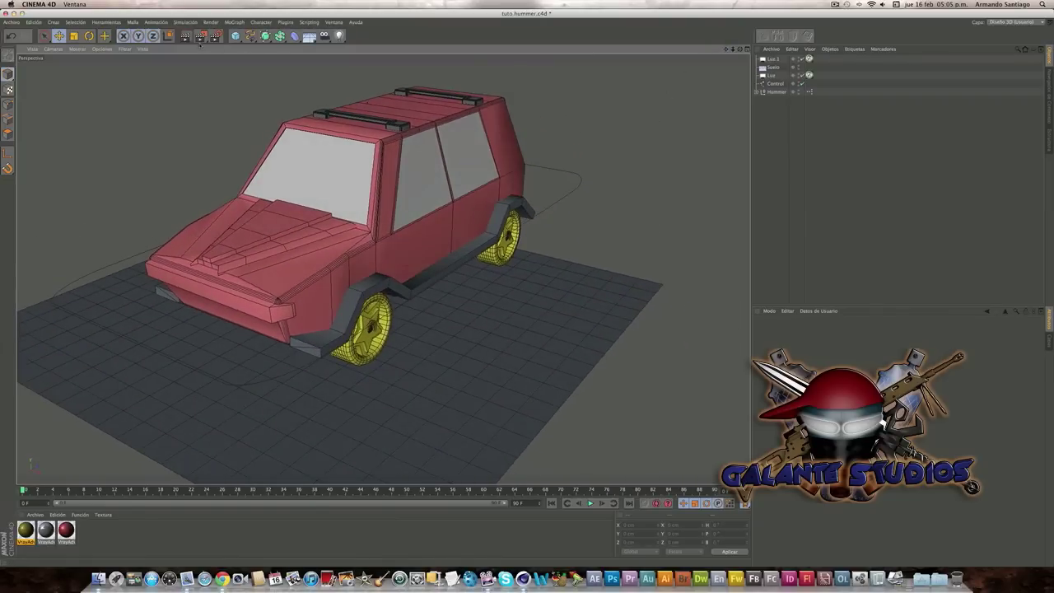